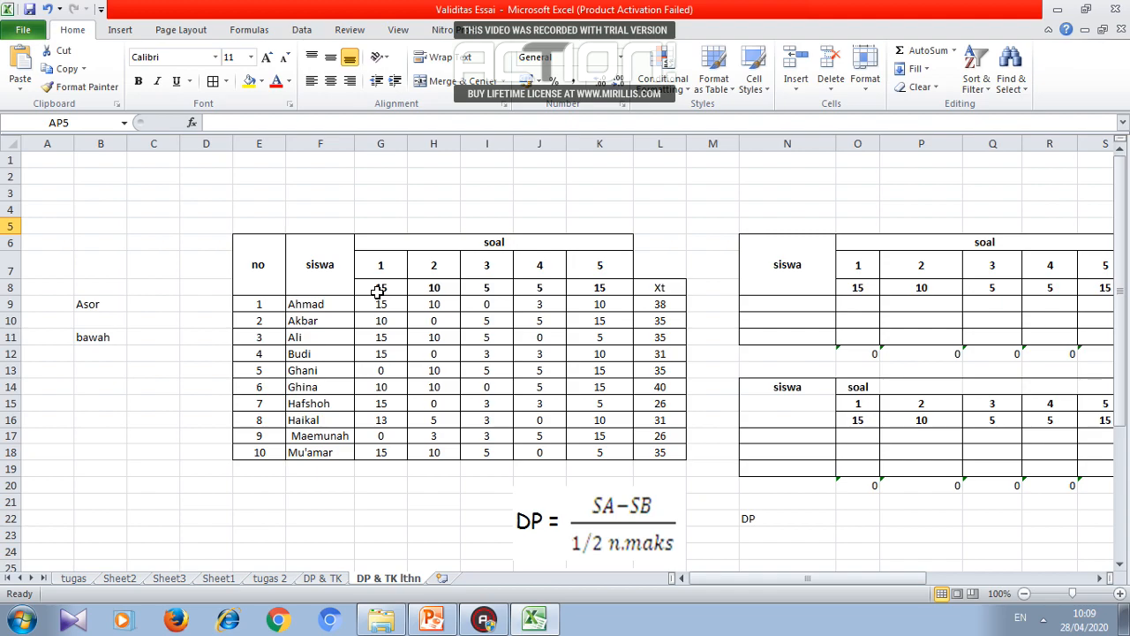
pyautogui.click(609, 283)
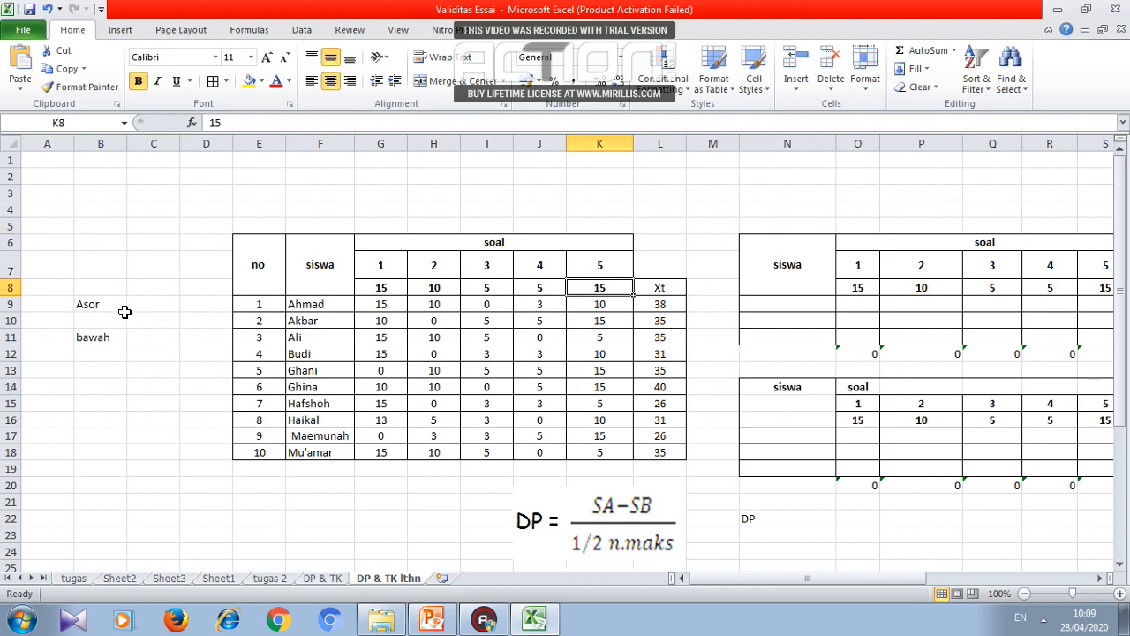
pyautogui.click(671, 304)
pyautogui.click(673, 324)
pyautogui.click(675, 388)
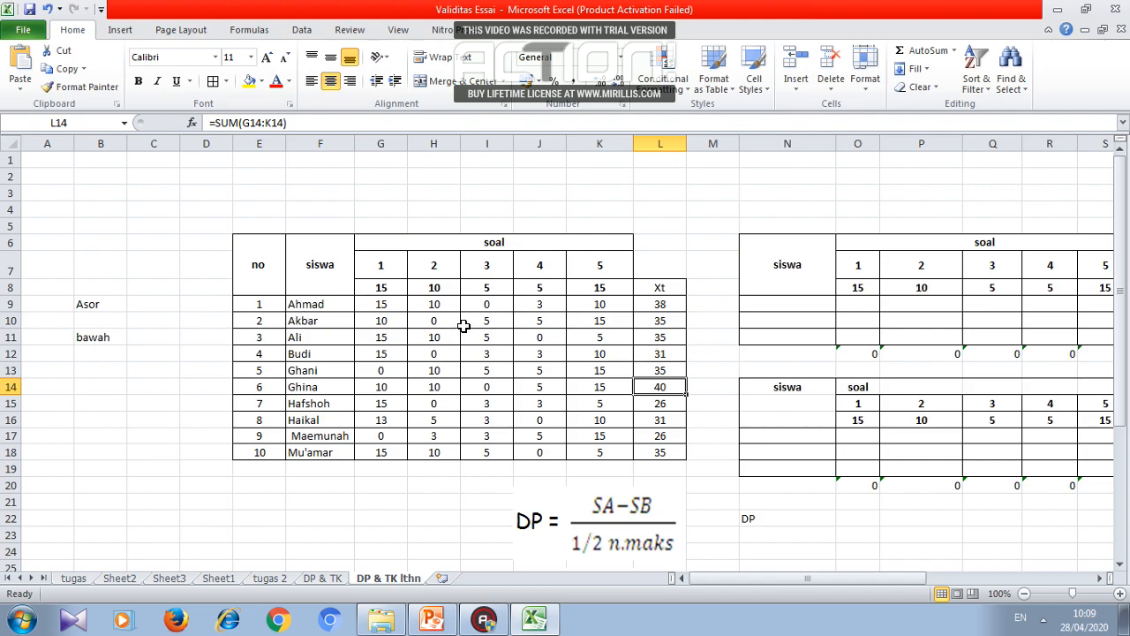
# - Sort the ten student rows in F9:L18 by the values in column L, from largest to smallest
pyautogui.moveTo(295, 304); pyautogui.dragTo(675, 446)
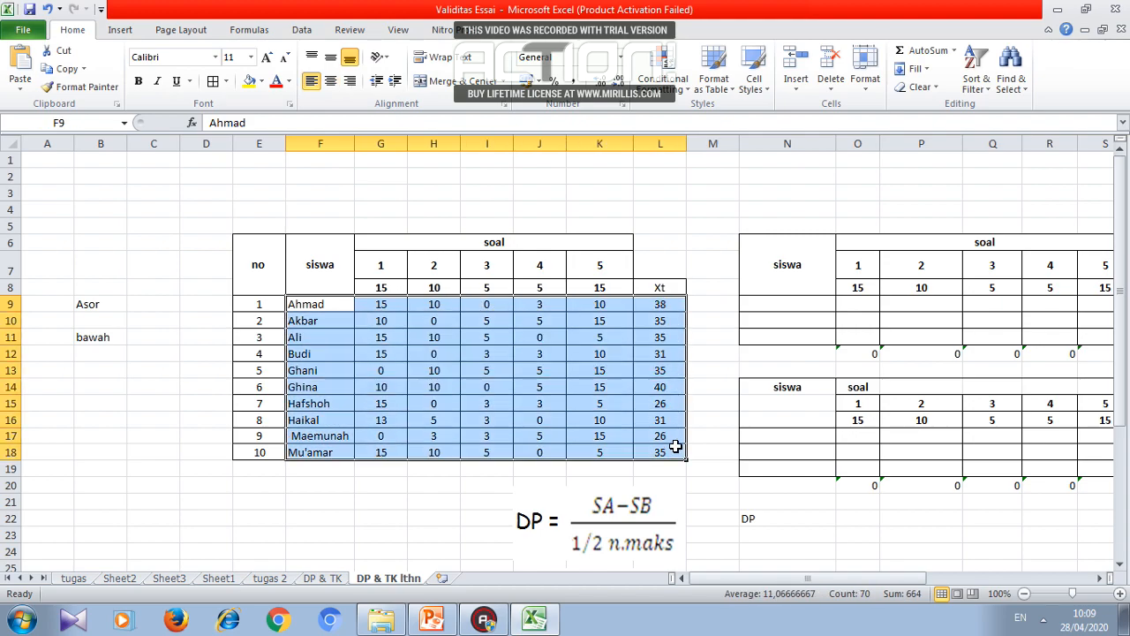
pyautogui.click(977, 89)
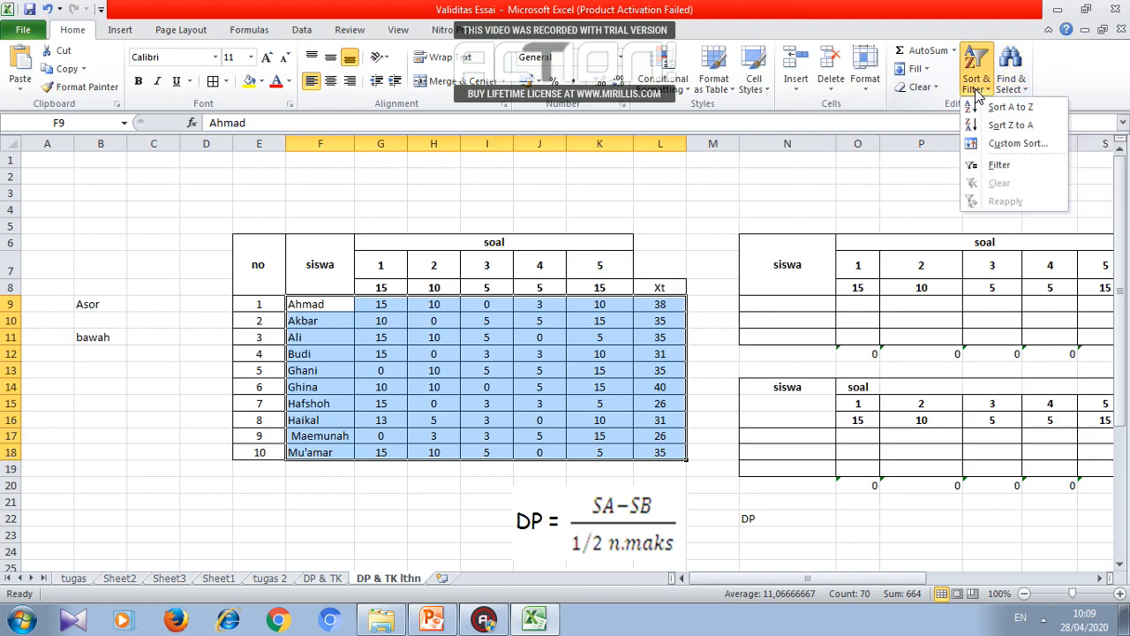
pyautogui.click(1004, 144)
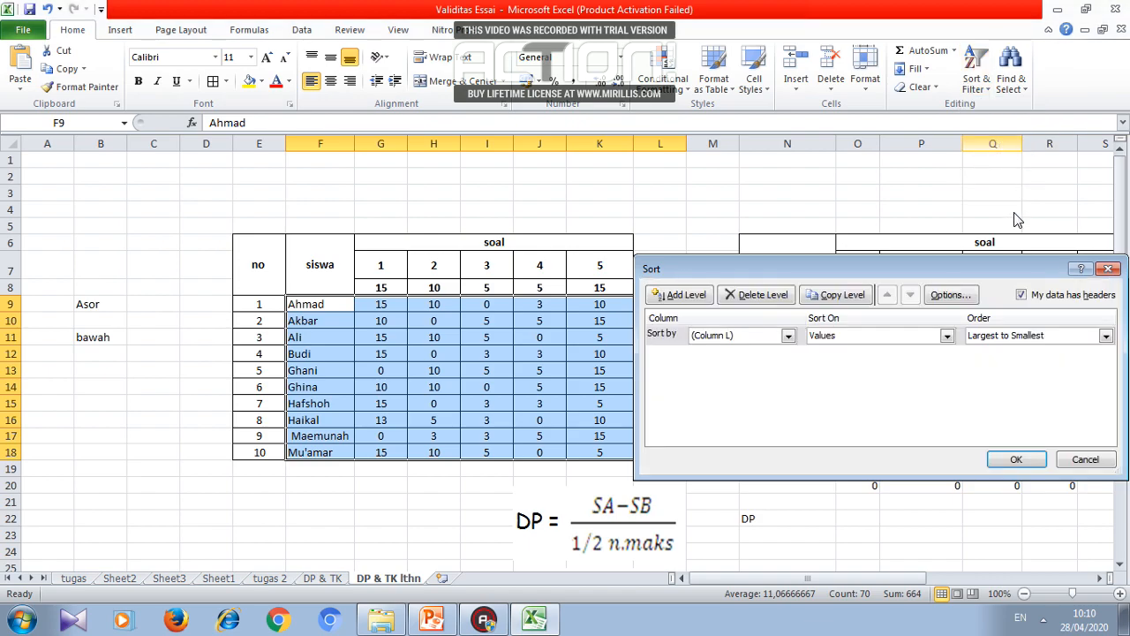
pyautogui.moveTo(727, 269); pyautogui.dragTo(609, 331)
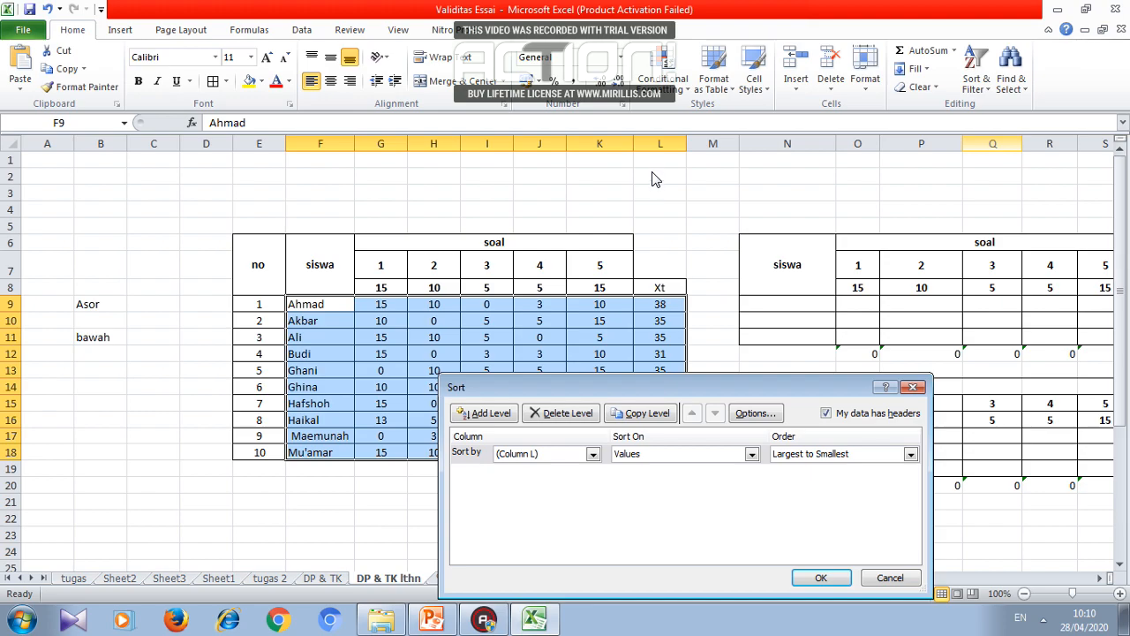
pyautogui.click(594, 454)
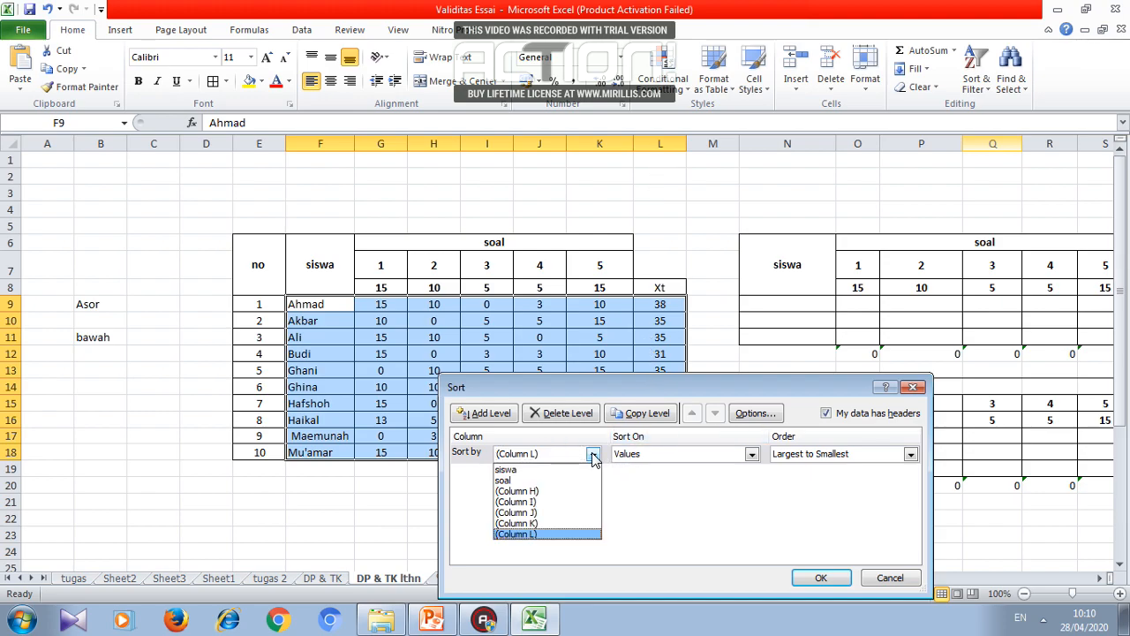
pyautogui.click(549, 533)
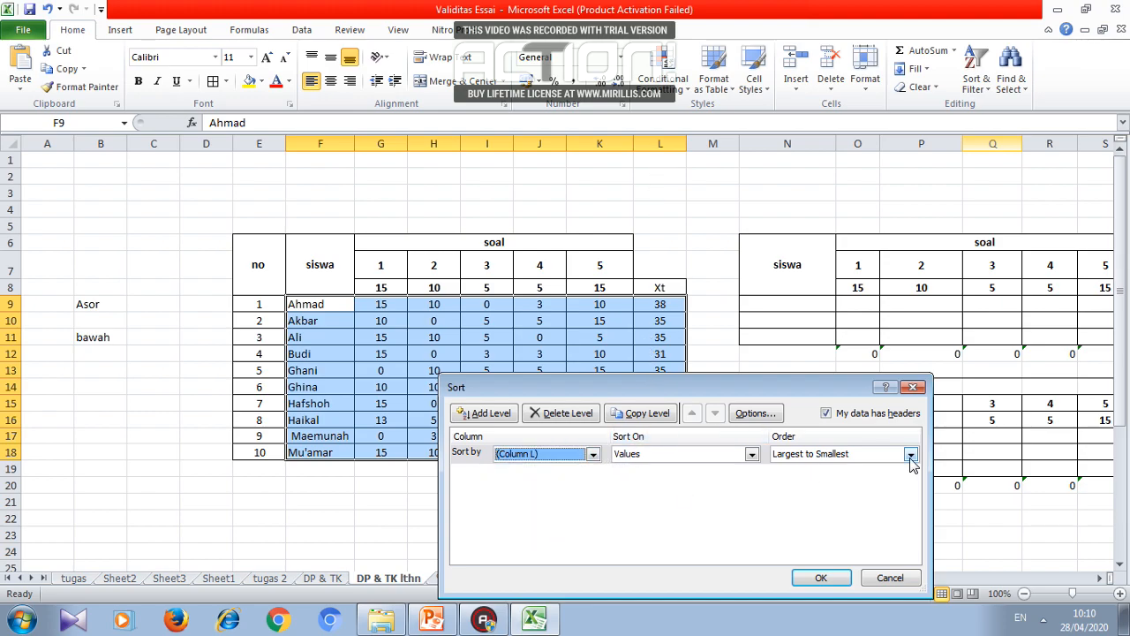
pyautogui.click(872, 459)
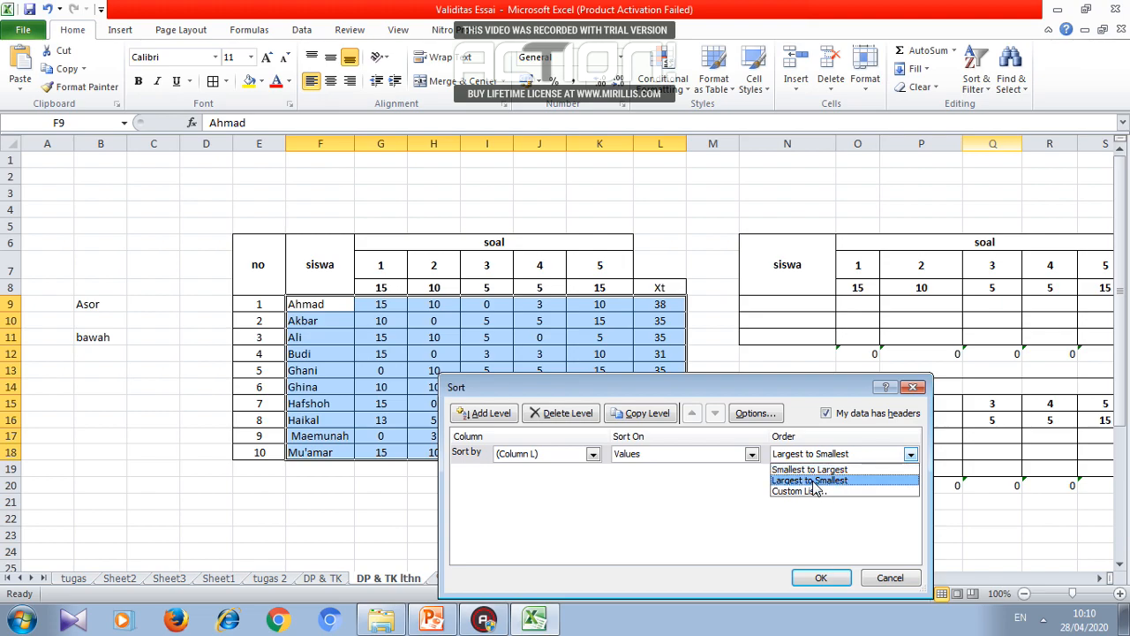
pyautogui.click(805, 583)
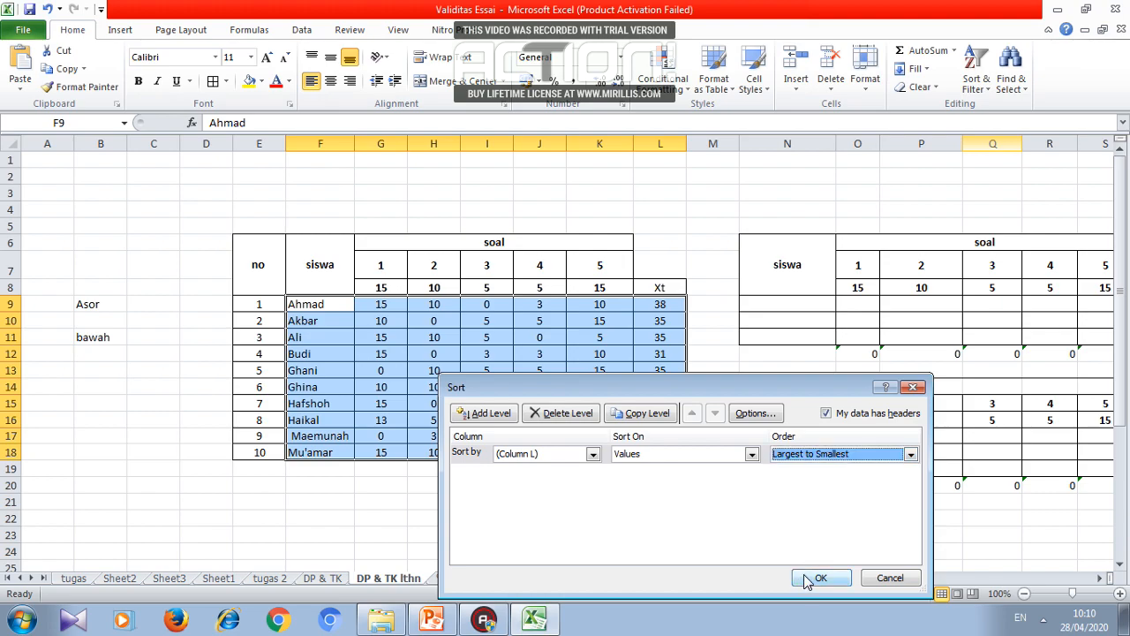
pyautogui.click(814, 578)
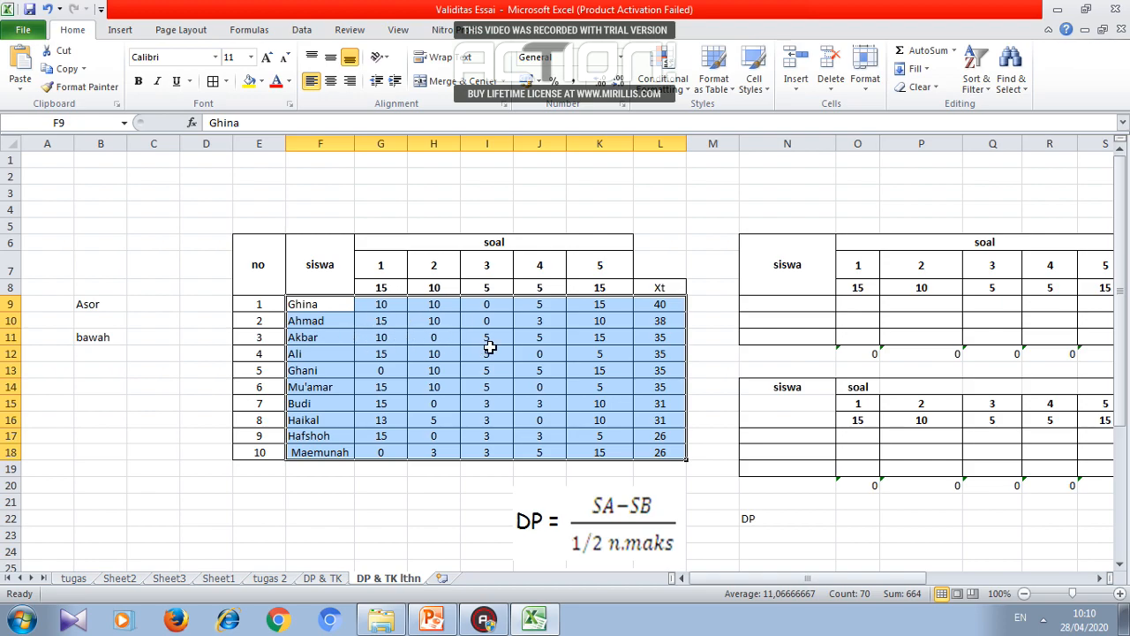
pyautogui.click(585, 307)
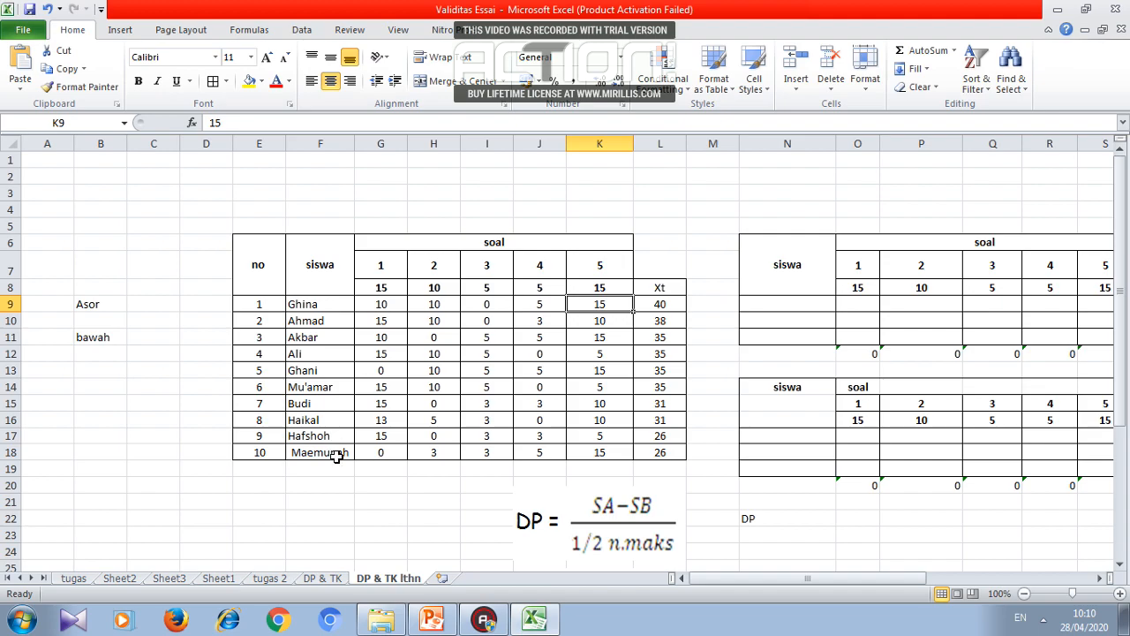
# - For the Asor group, enter =27%*10 in C9 and the rounded group size 3 in D9
pyautogui.click(135, 305)
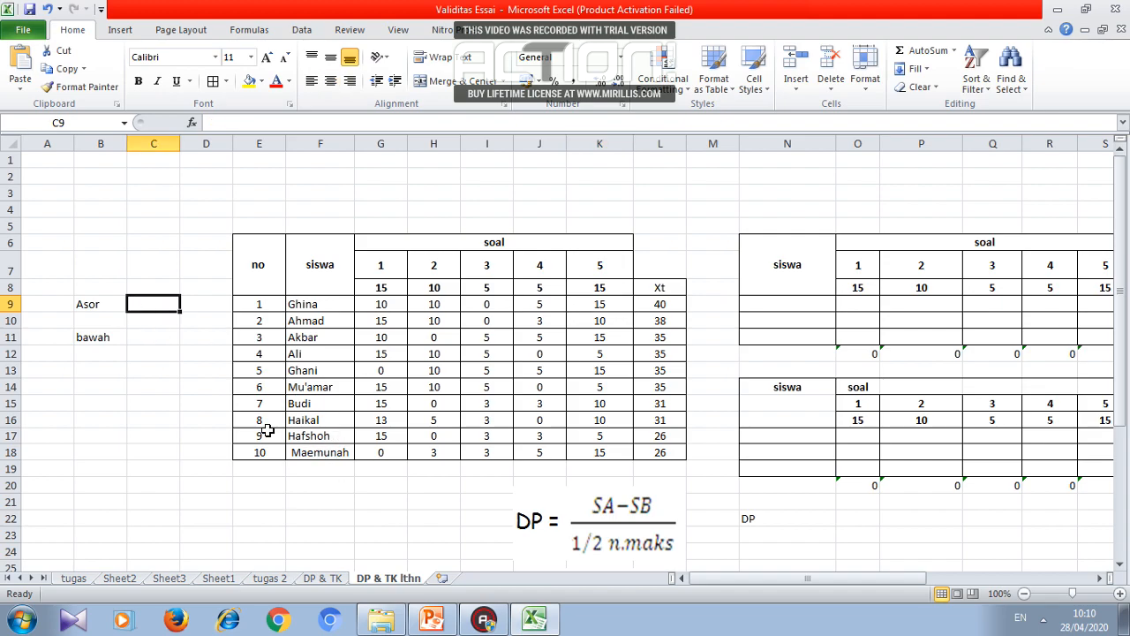
pyautogui.write('=')
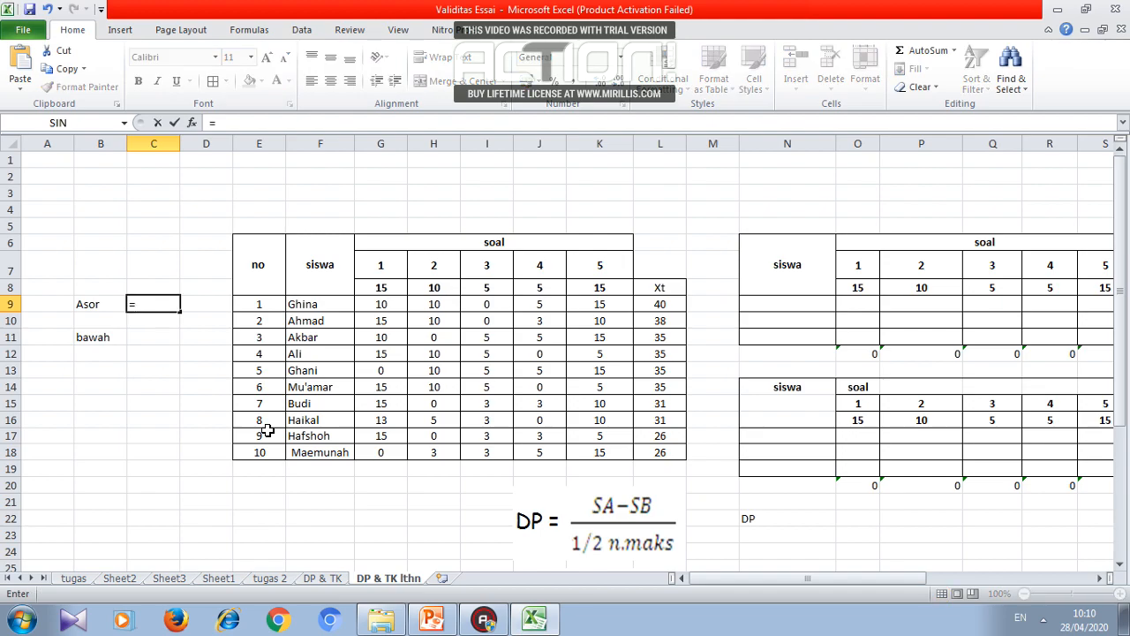
pyautogui.write('27%*10')
pyautogui.press('Return')
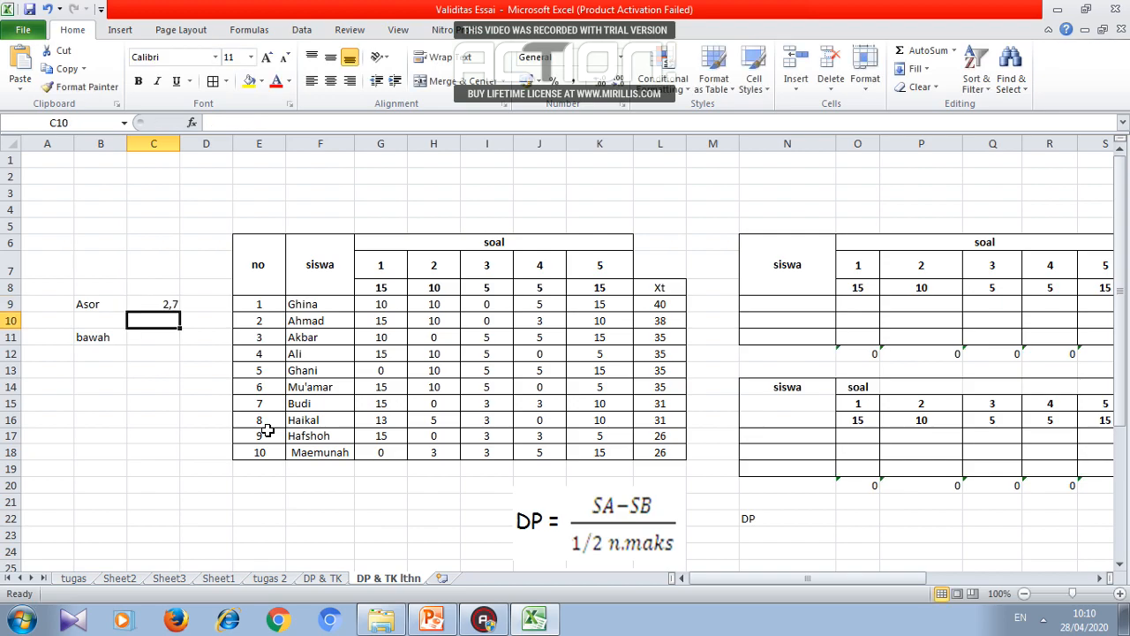
pyautogui.press('Up')
pyautogui.press('Right')
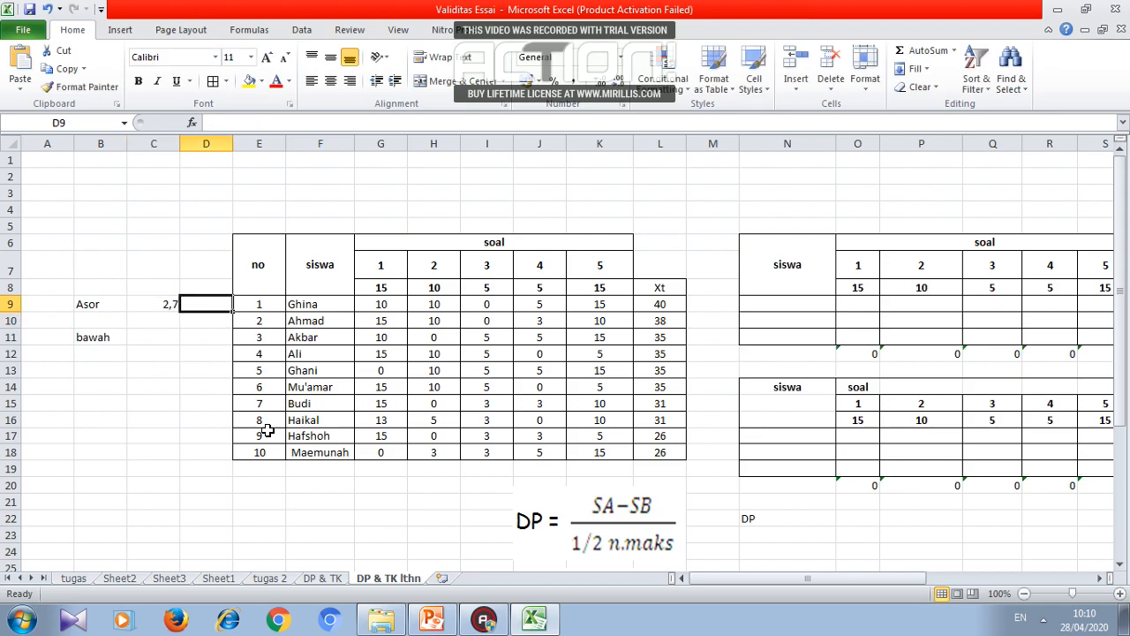
pyautogui.write('3')
pyautogui.press('Return')
# - For the bawah group, enter =27%*10 in C11 and the rounded group size 3 in D11
pyautogui.press('Left')
pyautogui.press('Down')
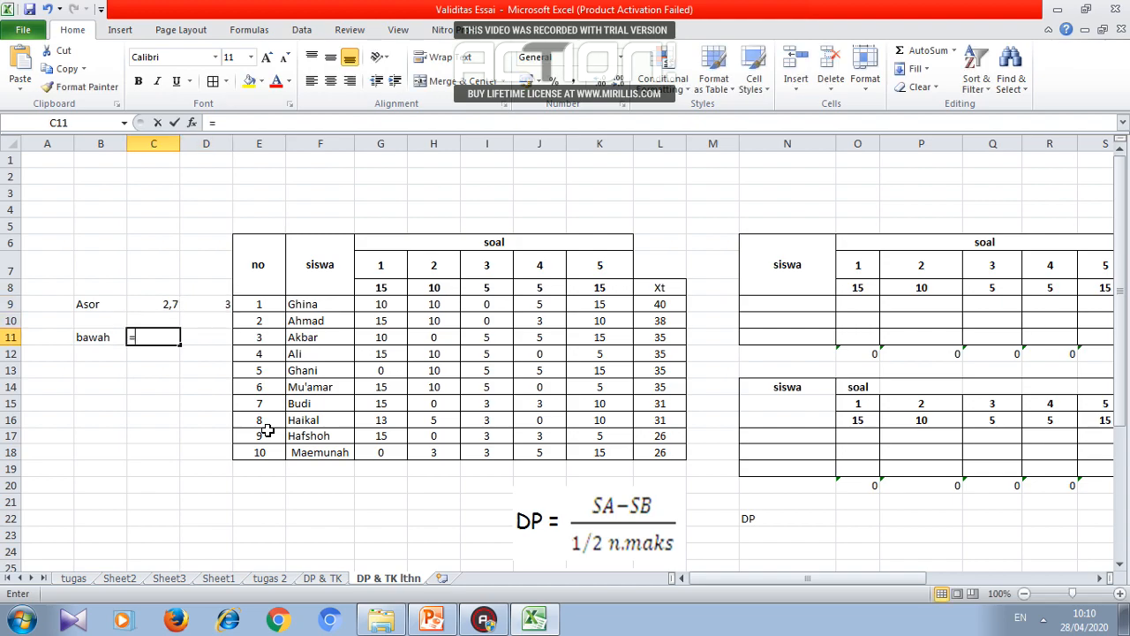
pyautogui.write('=27%*10')
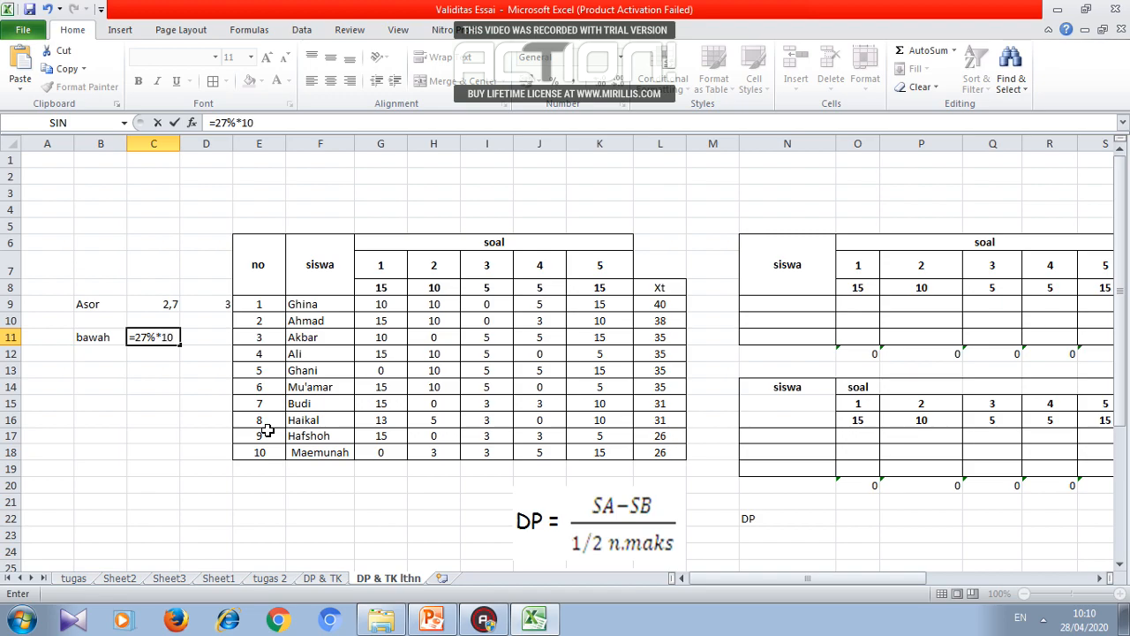
pyautogui.press('Return')
pyautogui.press('Right')
pyautogui.press('Up')
pyautogui.write('3')
pyautogui.press('Return')
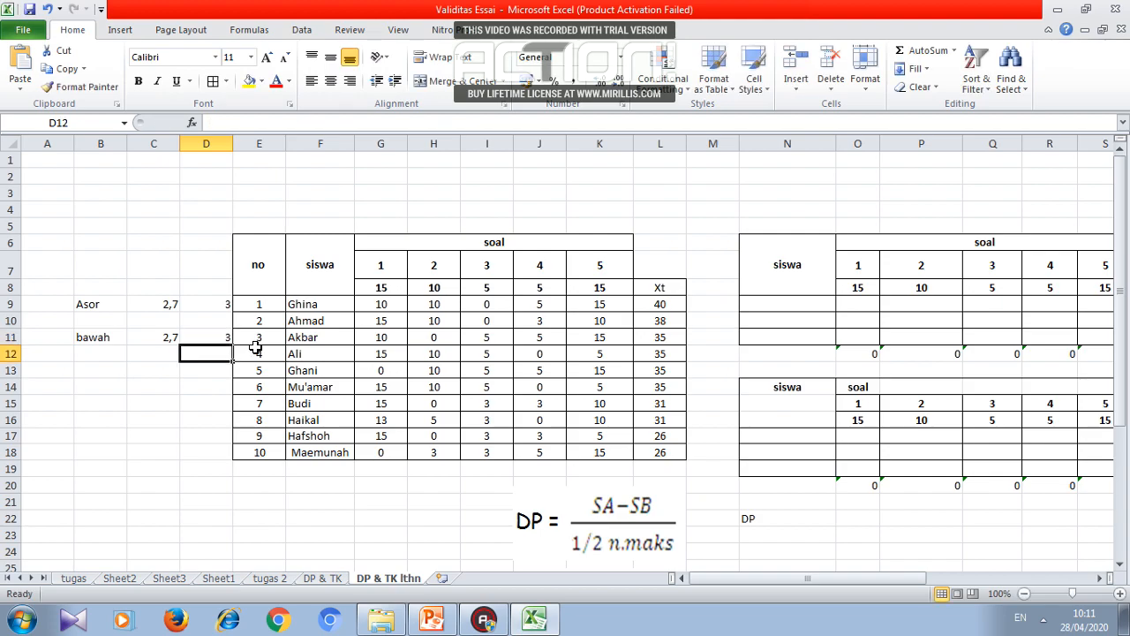
# - Fill the three highest-scoring student rows F9:L11 with yellow and the three lowest-scoring rows F16:L18 with red
pyautogui.moveTo(304, 304); pyautogui.dragTo(650, 334)
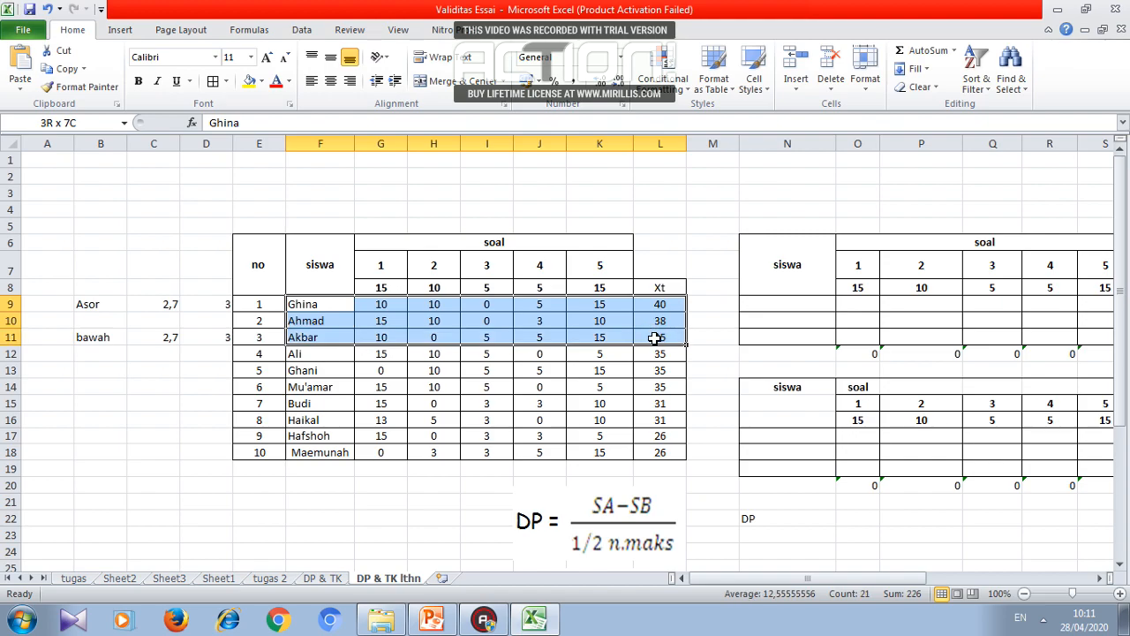
pyautogui.click(248, 83)
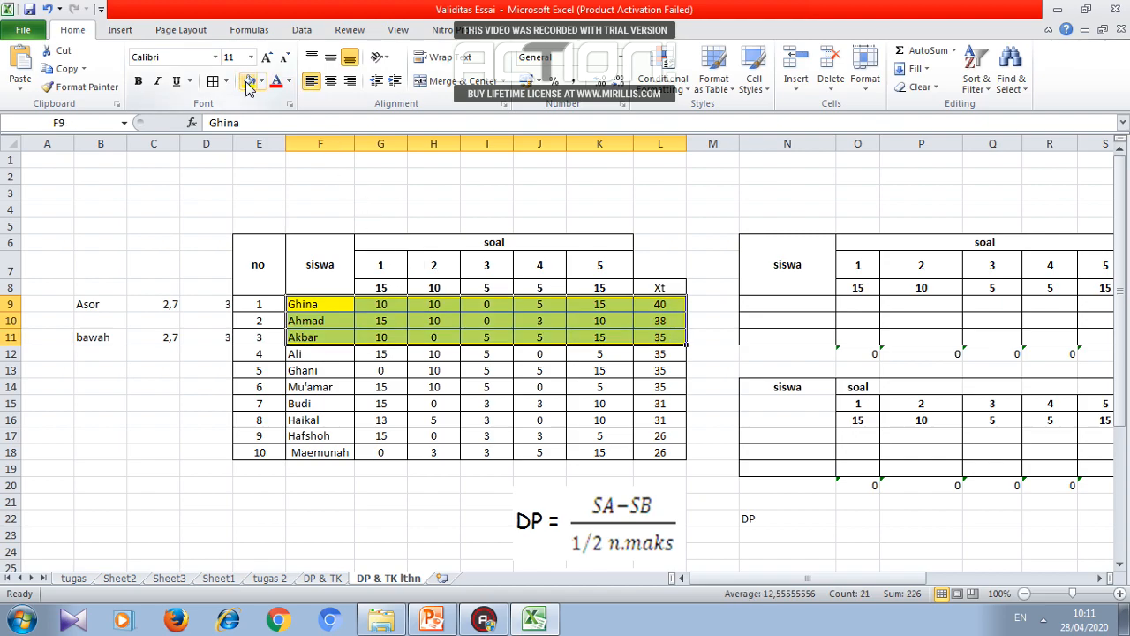
pyautogui.moveTo(293, 415); pyautogui.dragTo(670, 453)
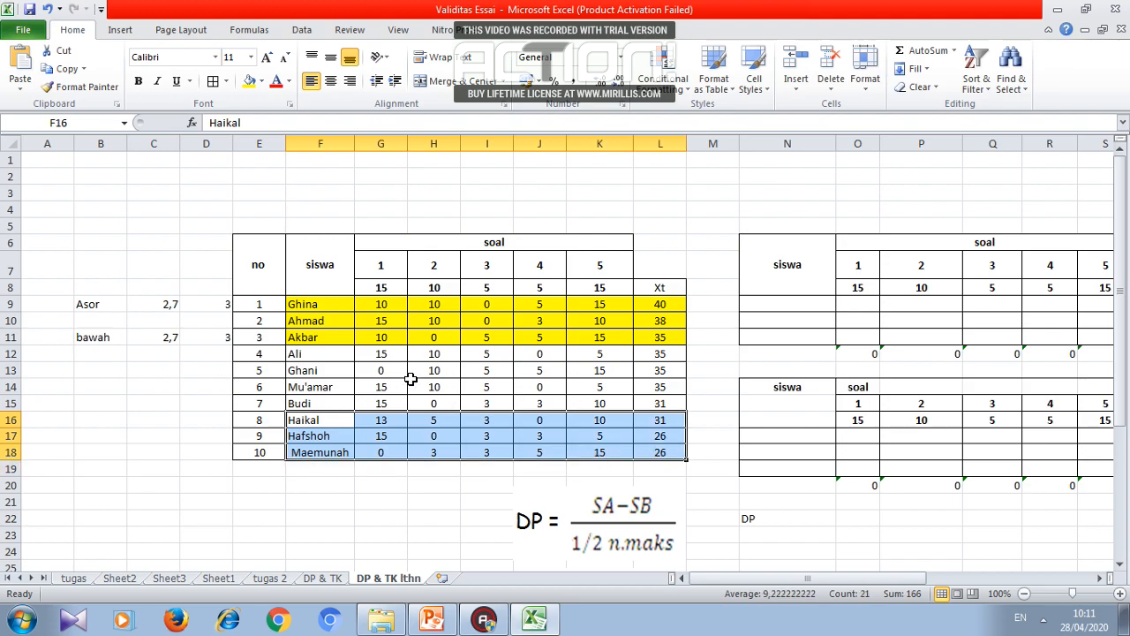
pyautogui.click(261, 81)
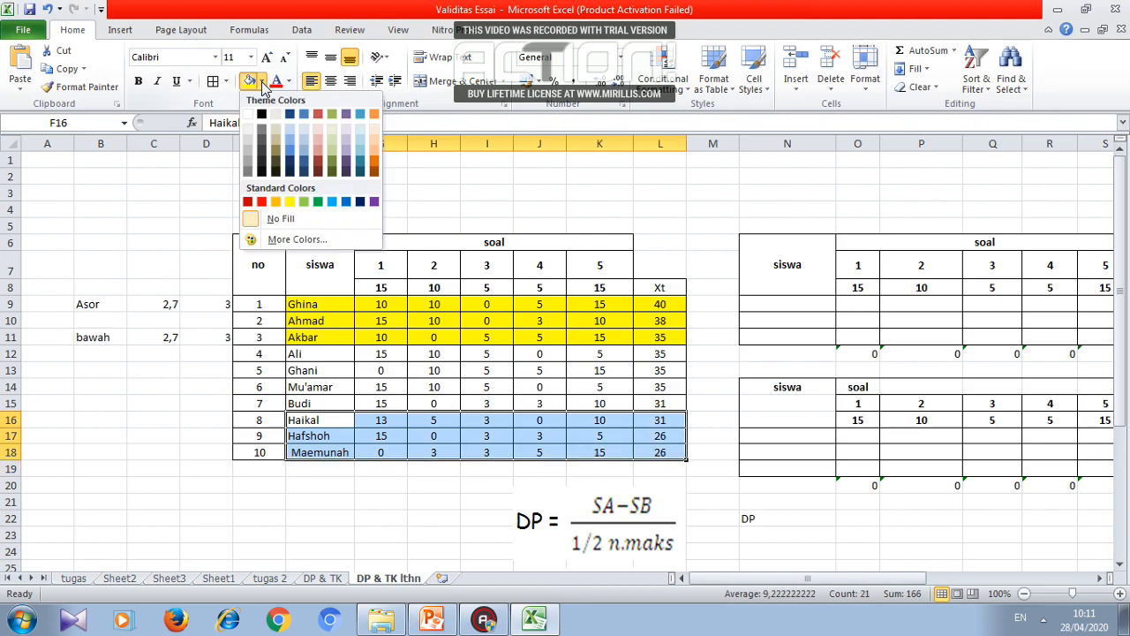
pyautogui.click(256, 202)
# - Copy the three yellow student rows F9:L11 into the upper siswa table, starting at N9
pyautogui.moveTo(297, 306); pyautogui.dragTo(650, 331)
pyautogui.hotkey('ctrl', 'c')
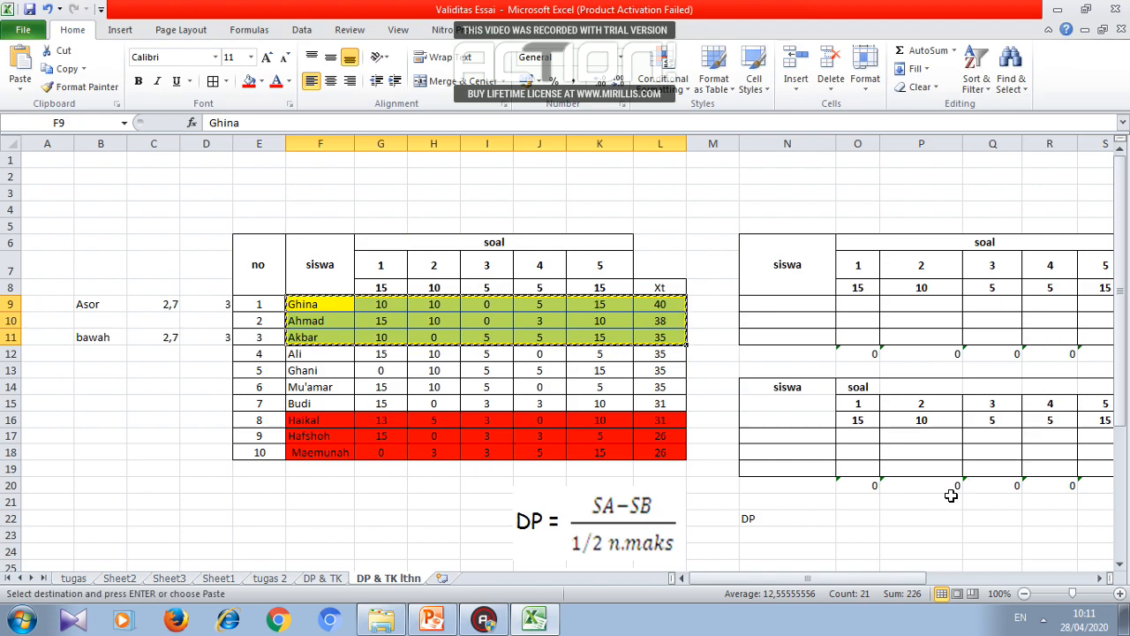
pyautogui.moveTo(834, 578); pyautogui.dragTo(890, 578)
pyautogui.click(532, 303)
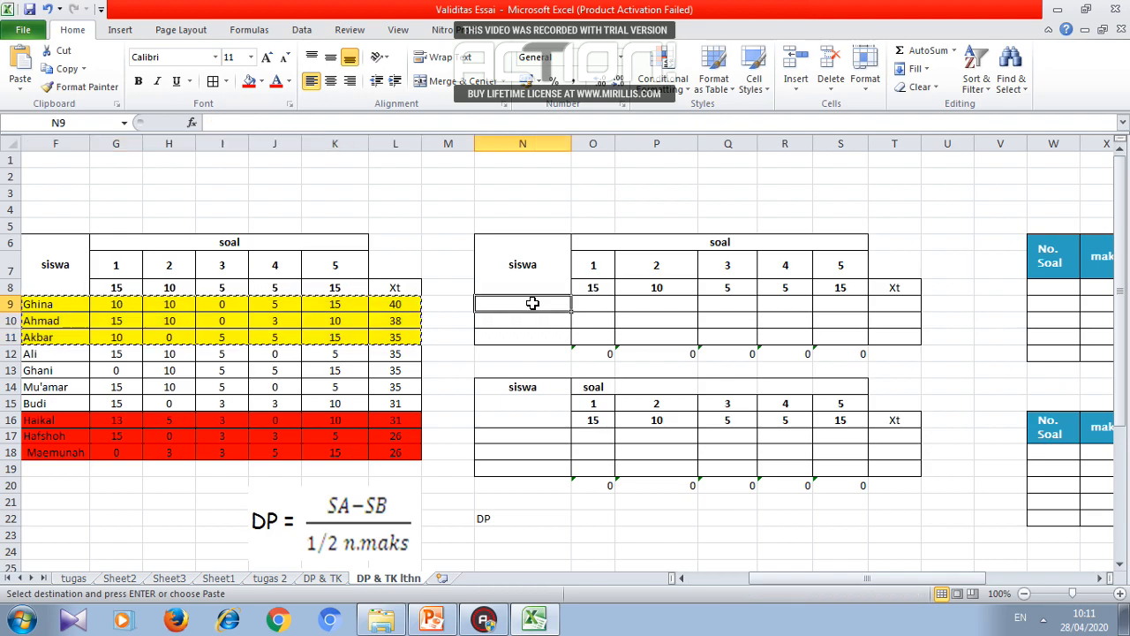
pyautogui.hotkey('ctrl', 'v')
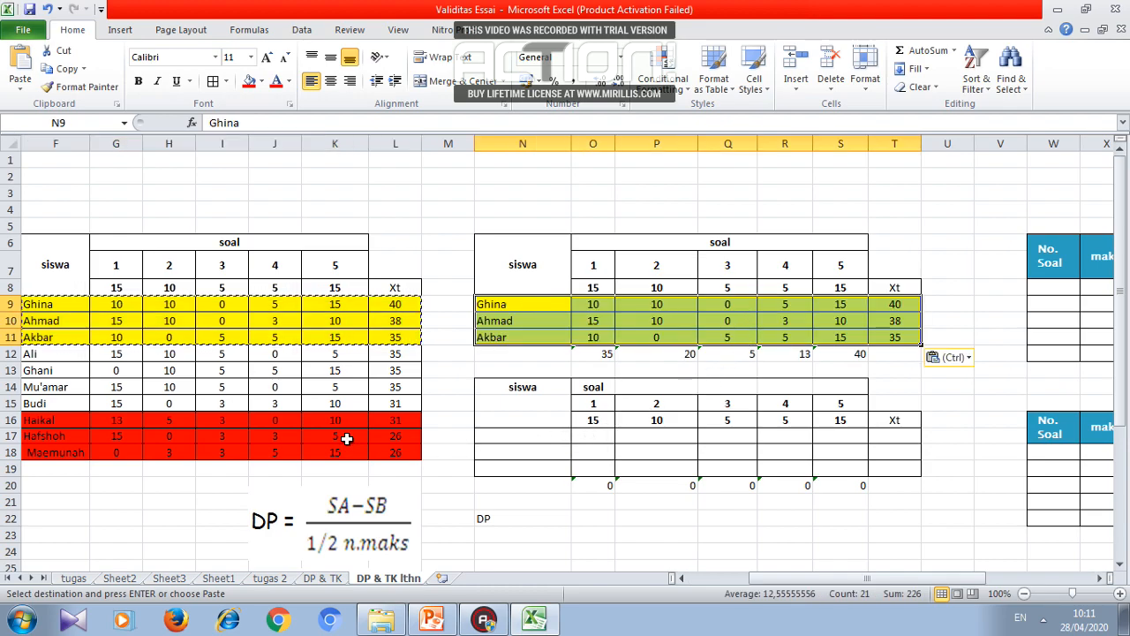
# - Copy the three red student rows F16:L18 into the lower siswa table, starting at N17
pyautogui.click(704, 578)
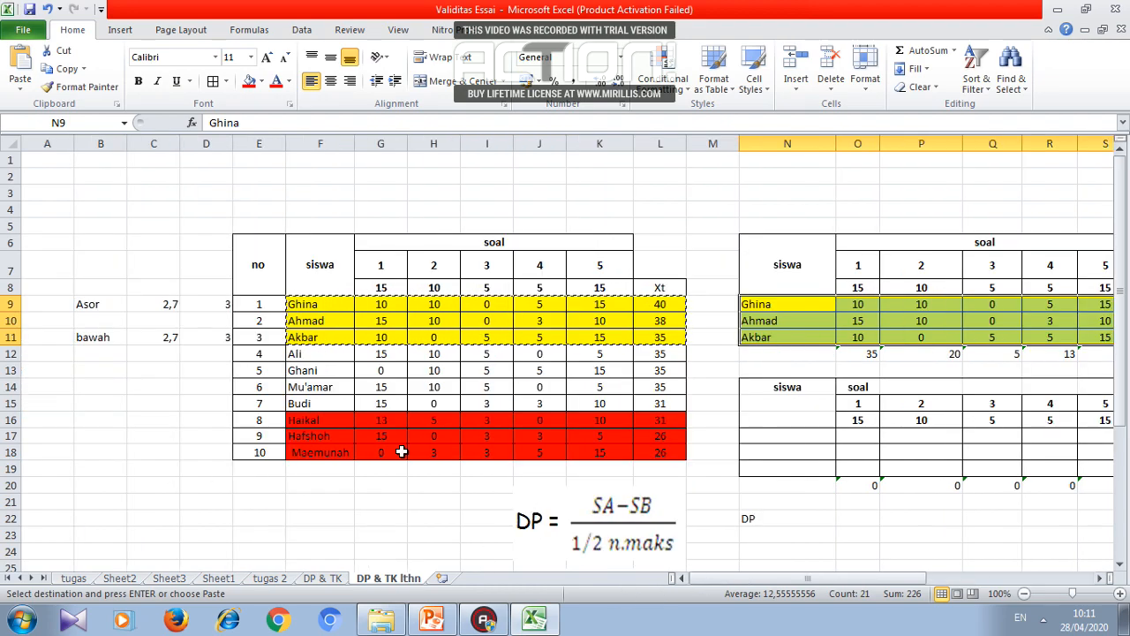
pyautogui.moveTo(323, 423); pyautogui.dragTo(650, 450)
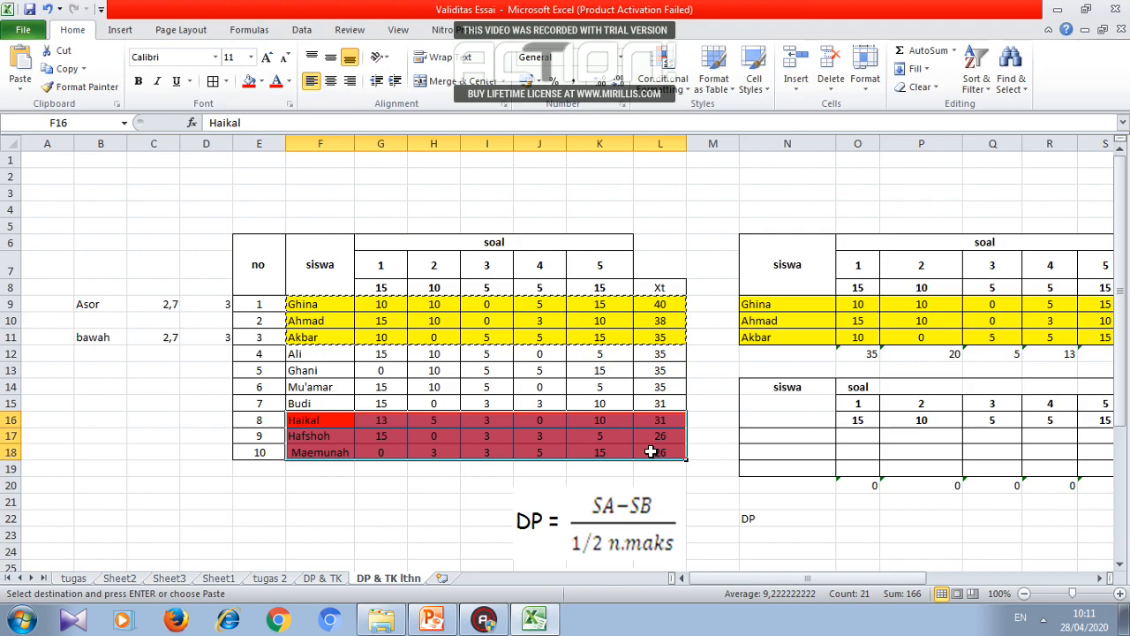
pyautogui.hotkey('ctrl', 'c')
pyautogui.click(800, 435)
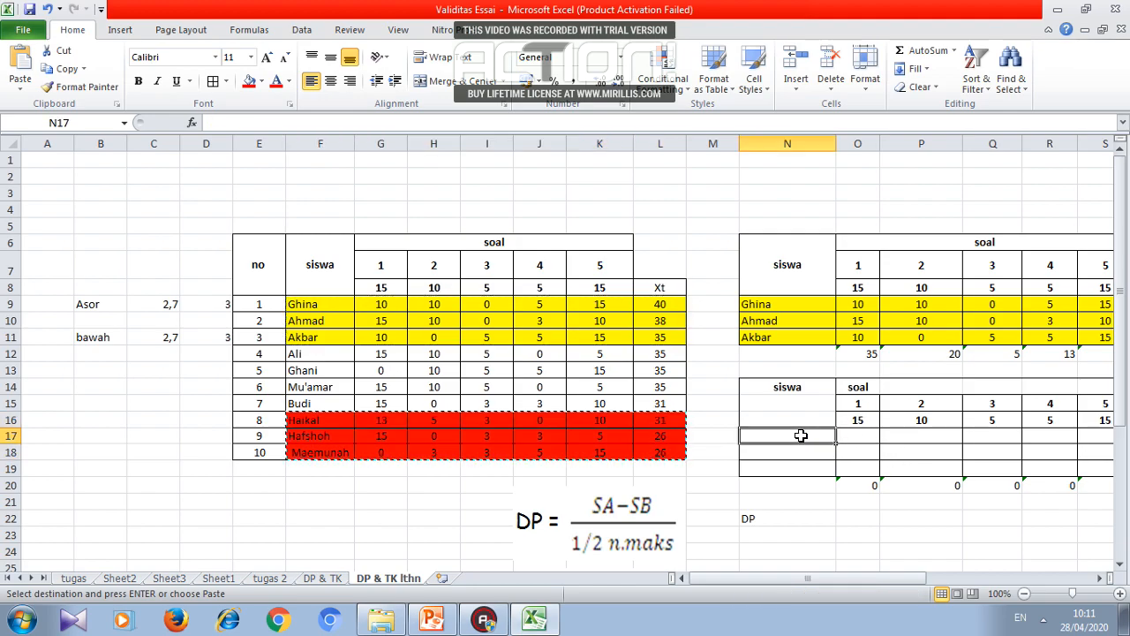
pyautogui.hotkey('ctrl', 'v')
# - Examine the upper group's per-question sums in row 12 and the individual scores they add up
pyautogui.moveTo(865, 575); pyautogui.dragTo(918, 574)
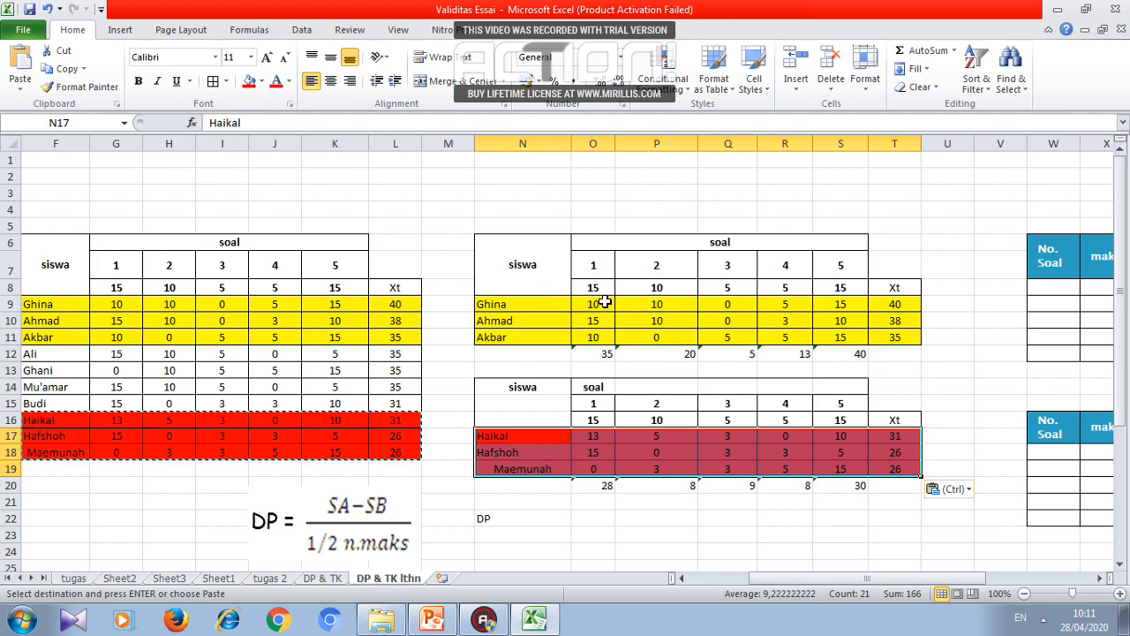
pyautogui.click(587, 356)
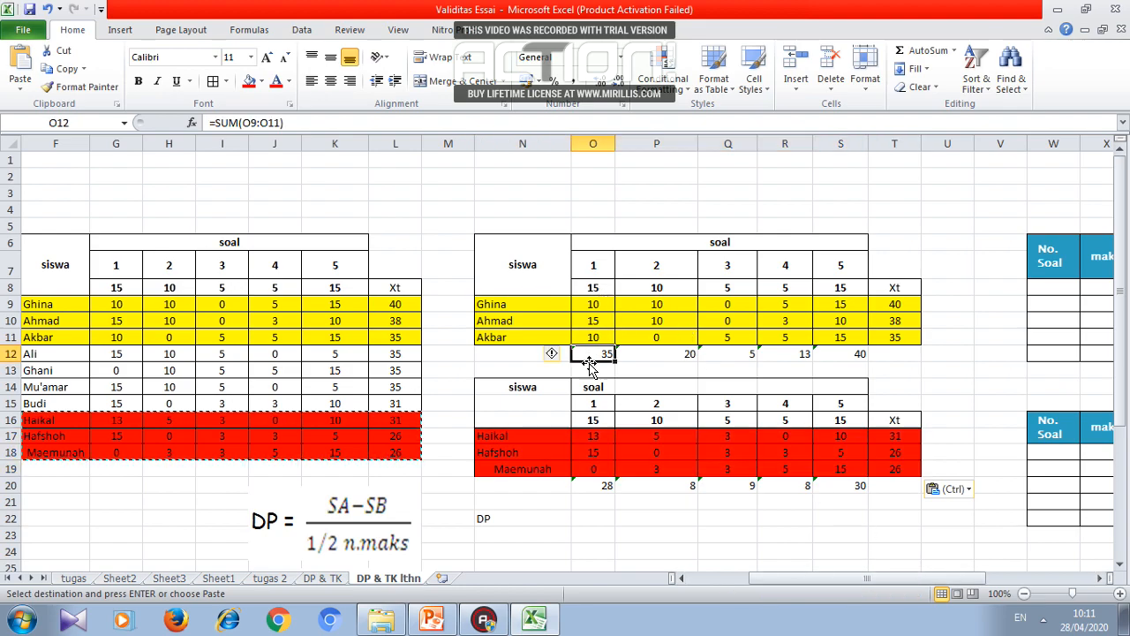
pyautogui.click(605, 305)
pyautogui.click(601, 321)
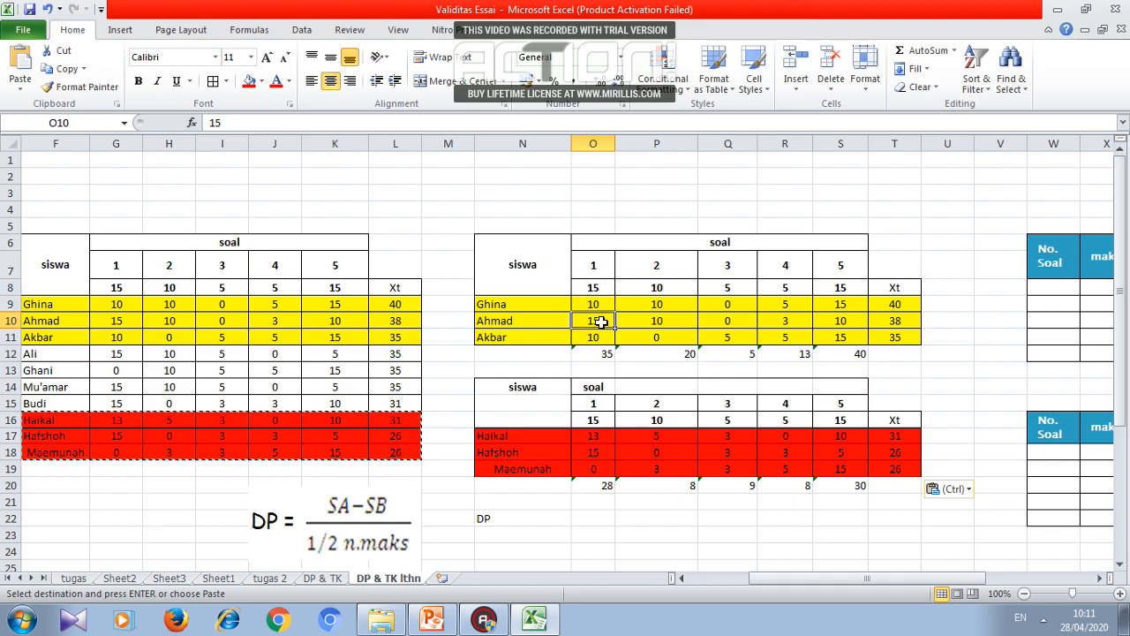
pyautogui.click(596, 341)
pyautogui.click(645, 305)
pyautogui.click(647, 323)
pyautogui.click(669, 355)
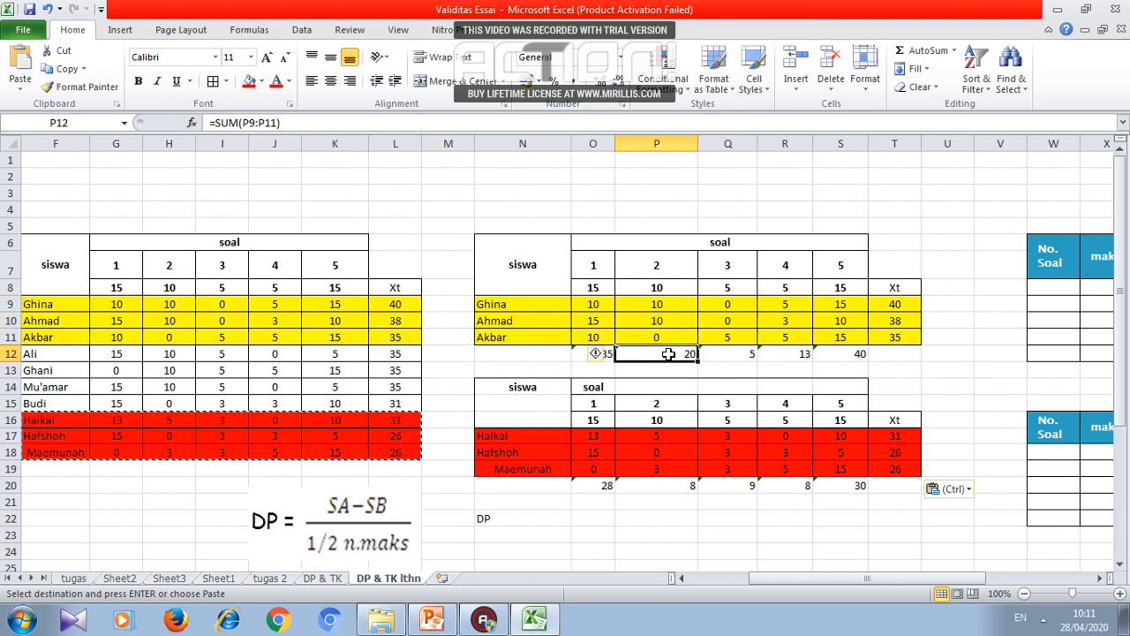
pyautogui.click(748, 352)
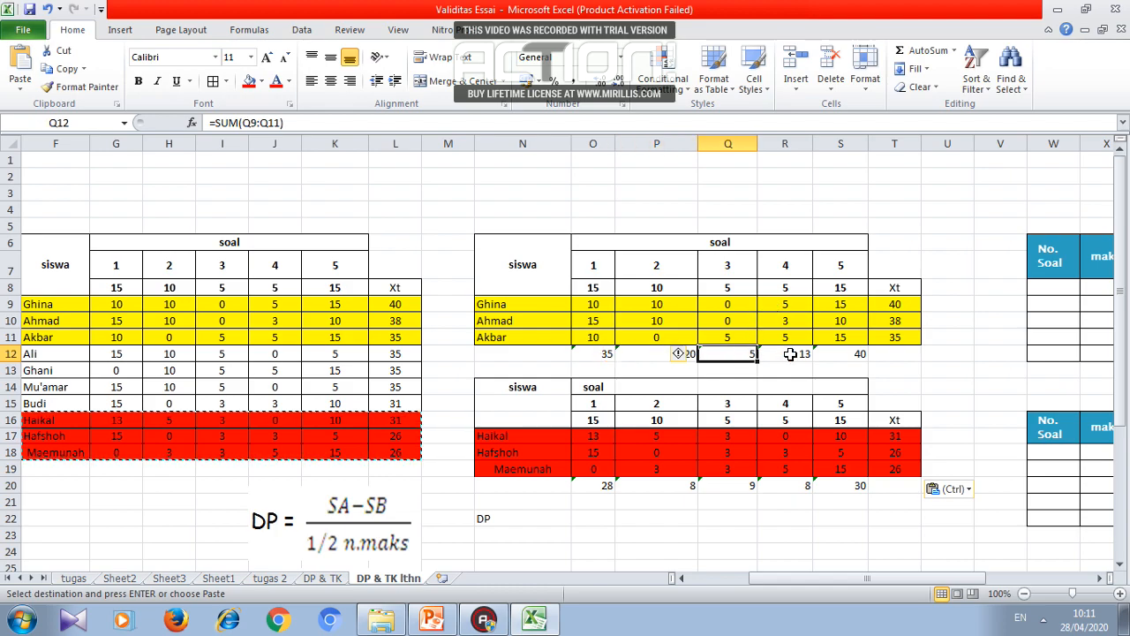
pyautogui.click(791, 354)
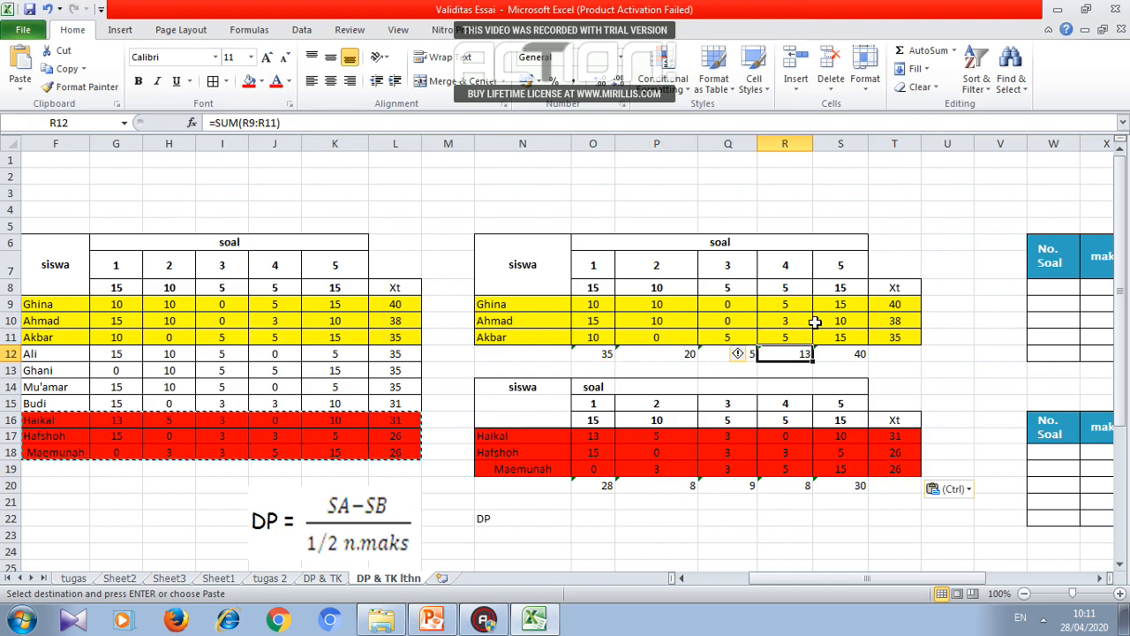
# - Examine question 5's upper-group sum in S12 and the lower group's individual scores for each question in O17:S19
pyautogui.click(846, 354)
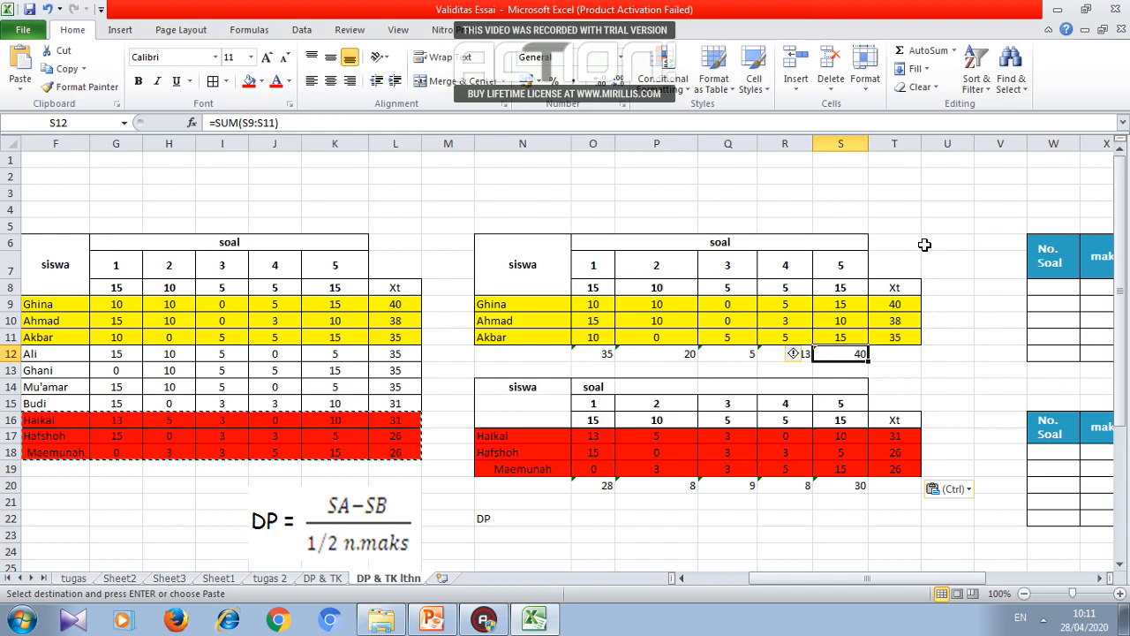
pyautogui.click(596, 439)
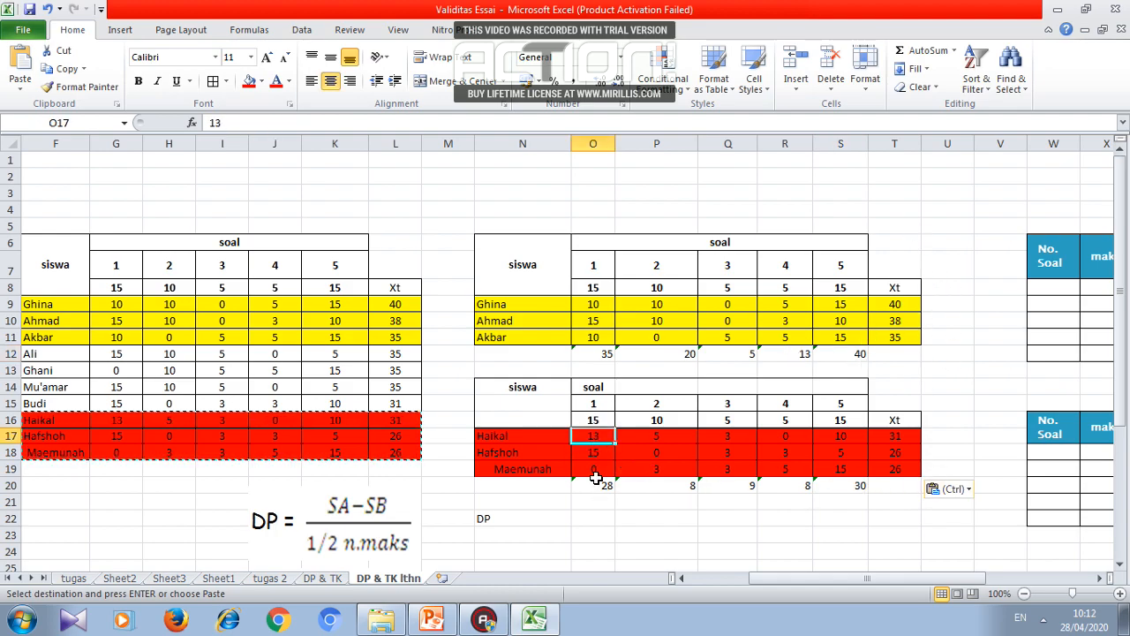
pyautogui.click(595, 470)
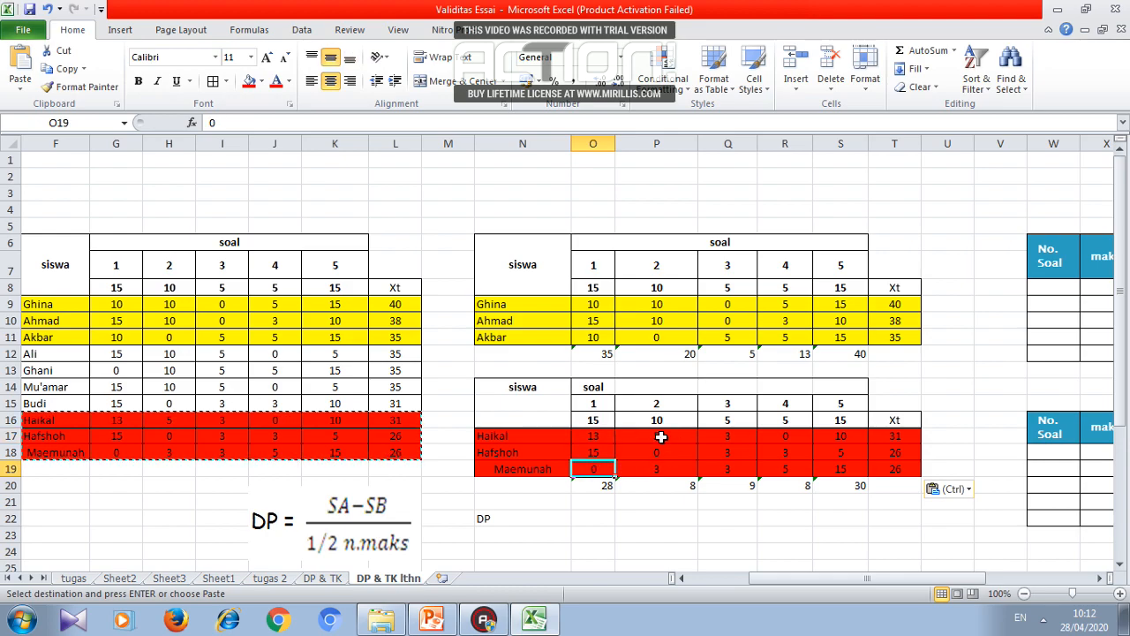
pyautogui.click(659, 444)
pyautogui.click(661, 471)
pyautogui.click(728, 436)
pyautogui.click(733, 466)
pyautogui.click(765, 439)
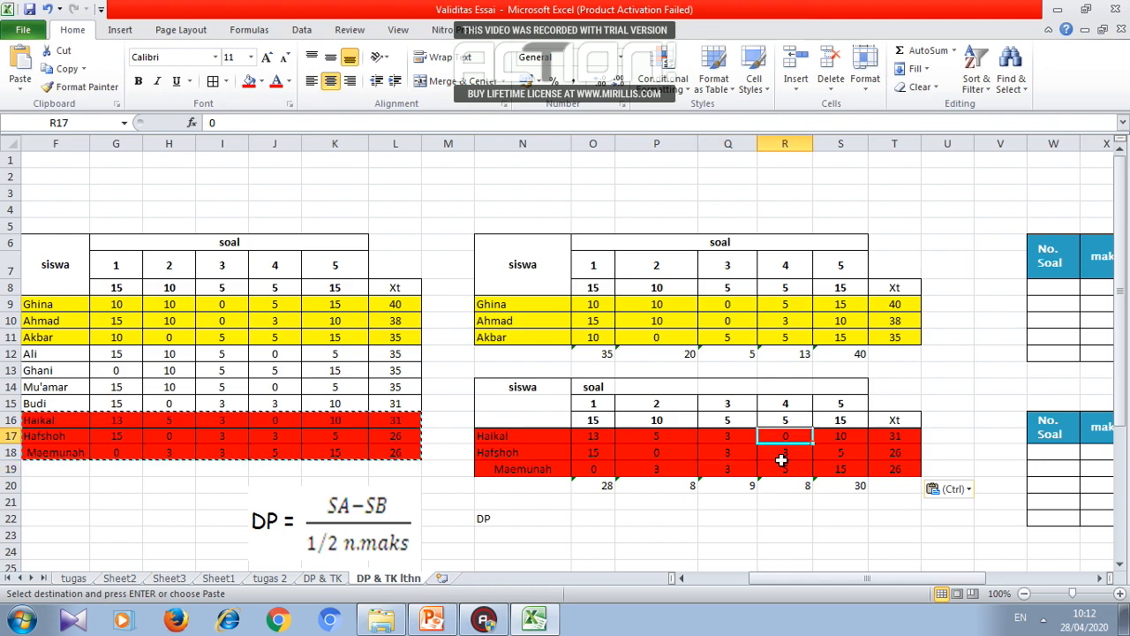
pyautogui.click(785, 469)
pyautogui.click(848, 438)
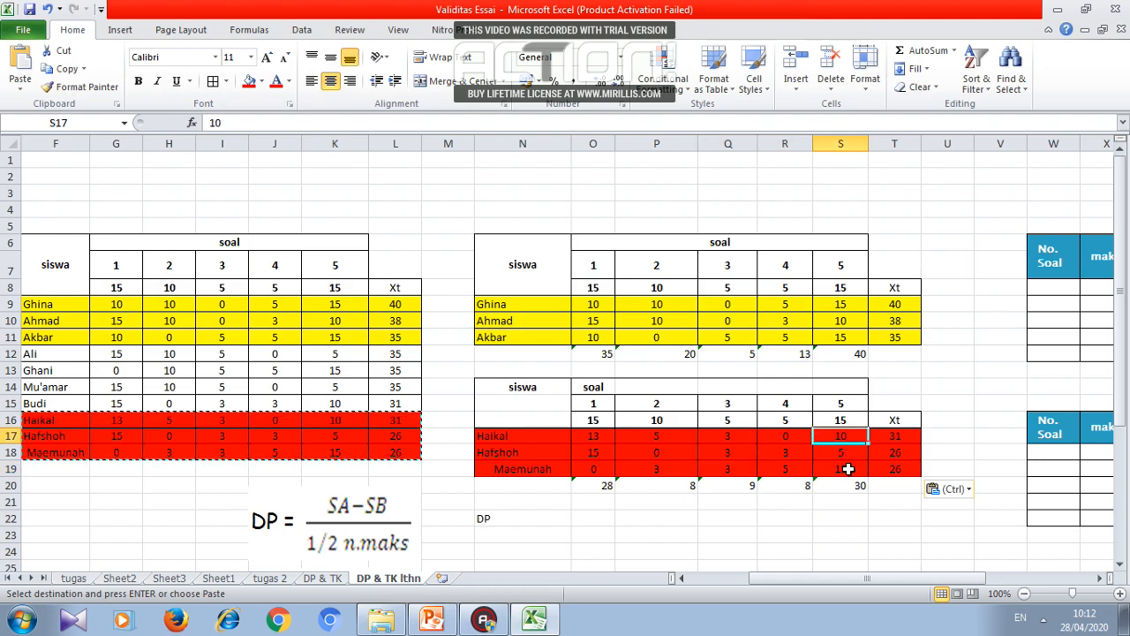
pyautogui.click(849, 466)
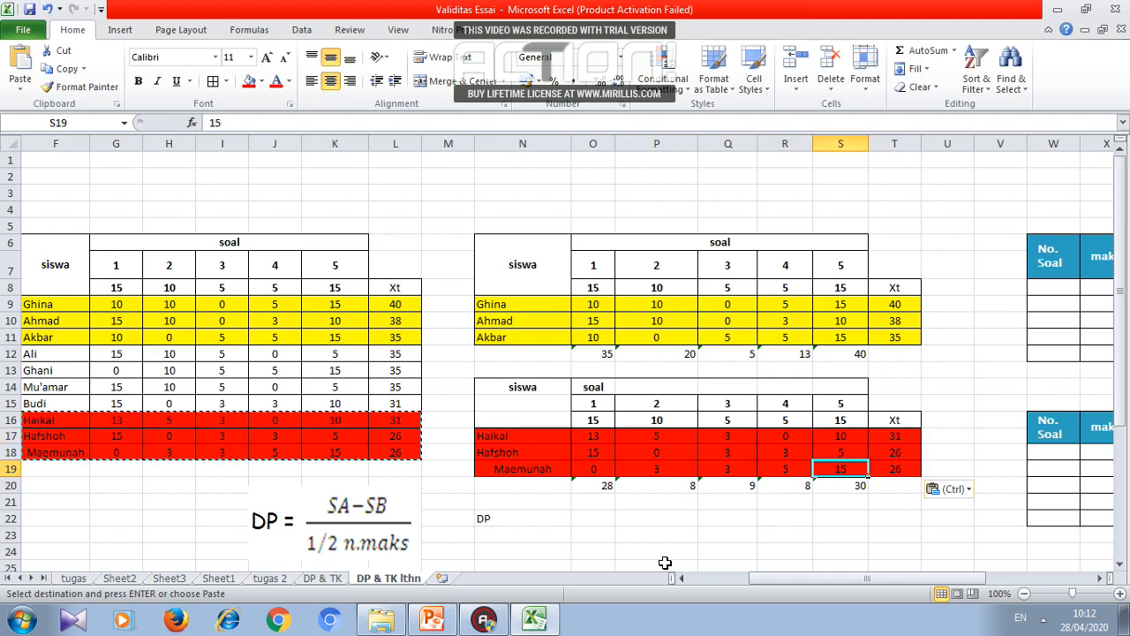
# - Subtract the lower-group sum from the upper-group sum in O22 with =O12-O20 and fill the formula across to S22
pyautogui.click(1119, 564)
pyautogui.click(1119, 564)
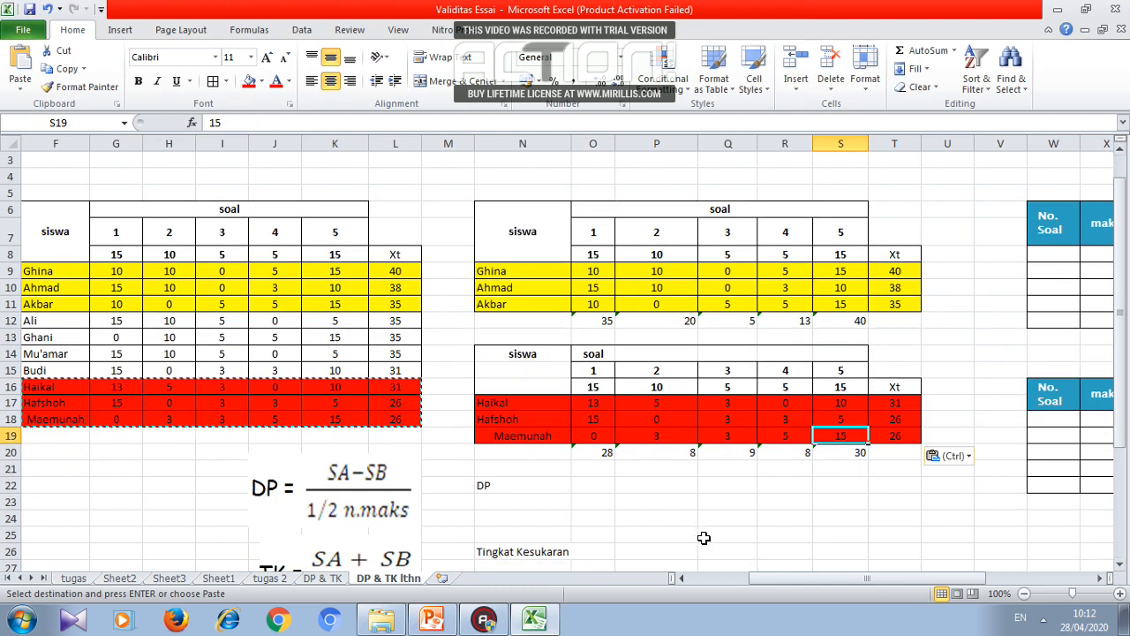
pyautogui.click(595, 487)
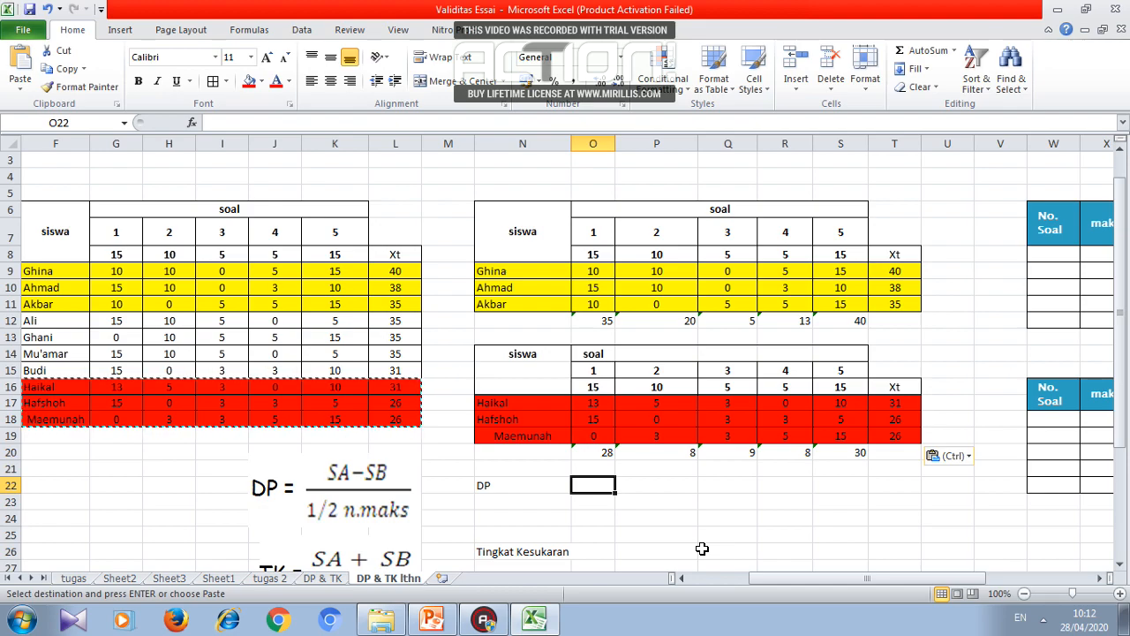
pyautogui.write('=')
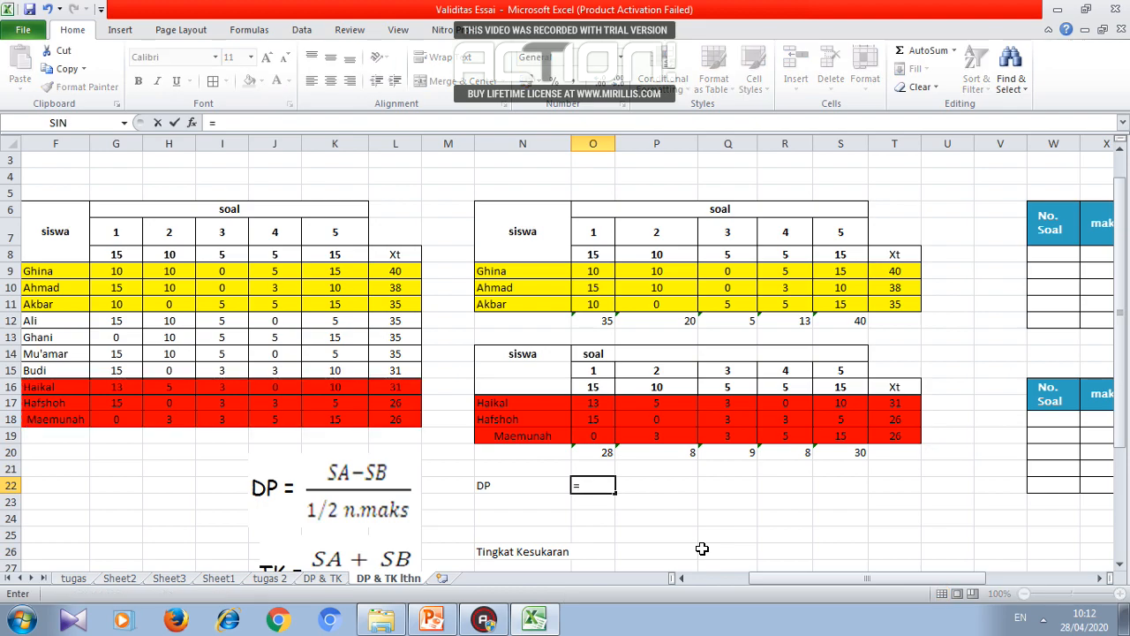
pyautogui.click(584, 319)
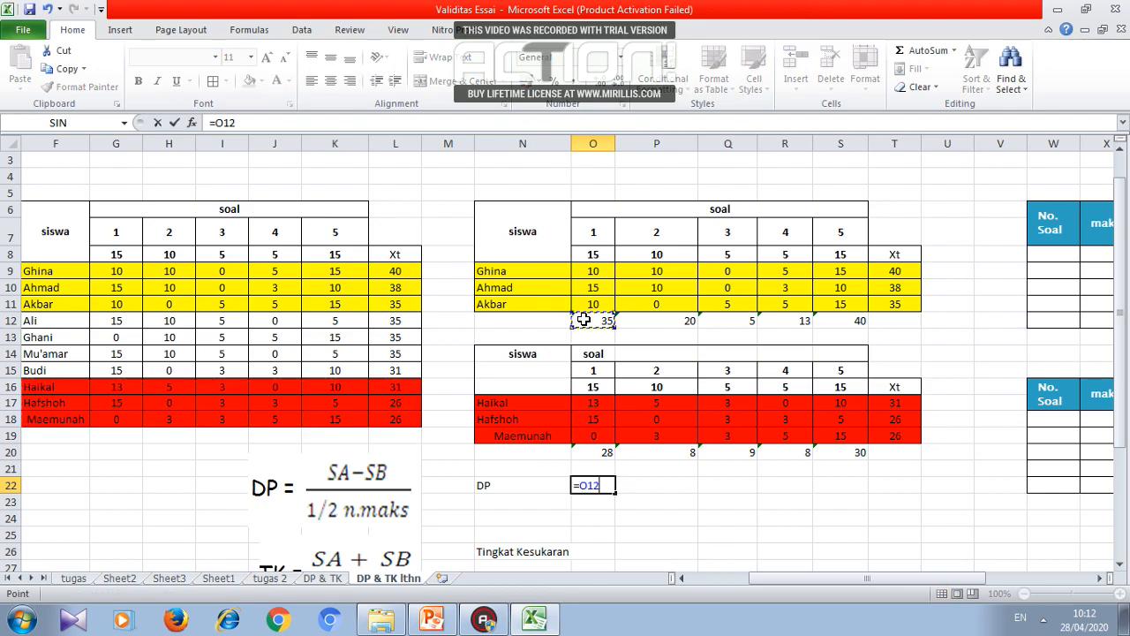
pyautogui.click(598, 451)
pyautogui.press('Return')
pyautogui.click(609, 487)
pyautogui.moveTo(615, 495); pyautogui.dragTo(867, 489)
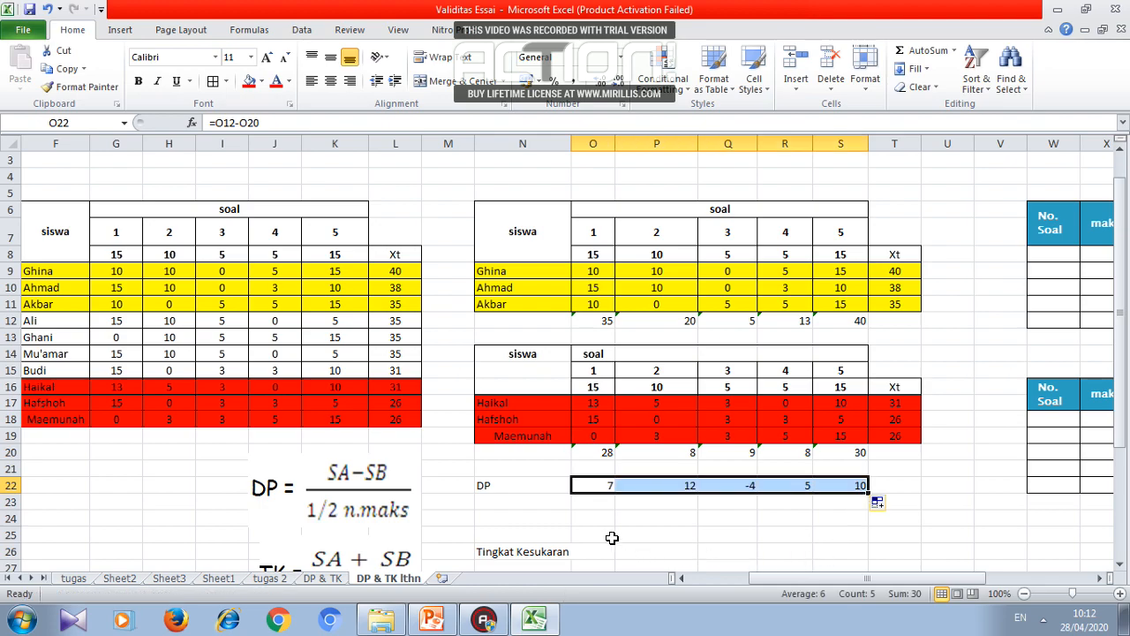
# - Calculate question 1's DP denominator (1/2 n.maks) in O23 with =0,5*6*15
pyautogui.click(596, 500)
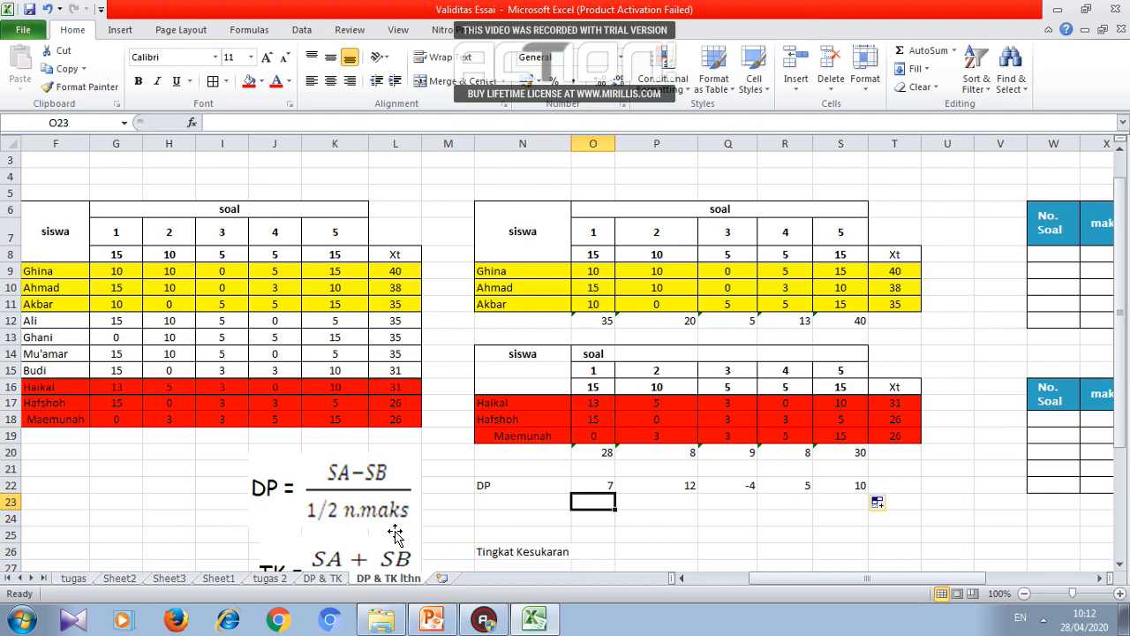
pyautogui.moveTo(598, 485); pyautogui.dragTo(882, 490)
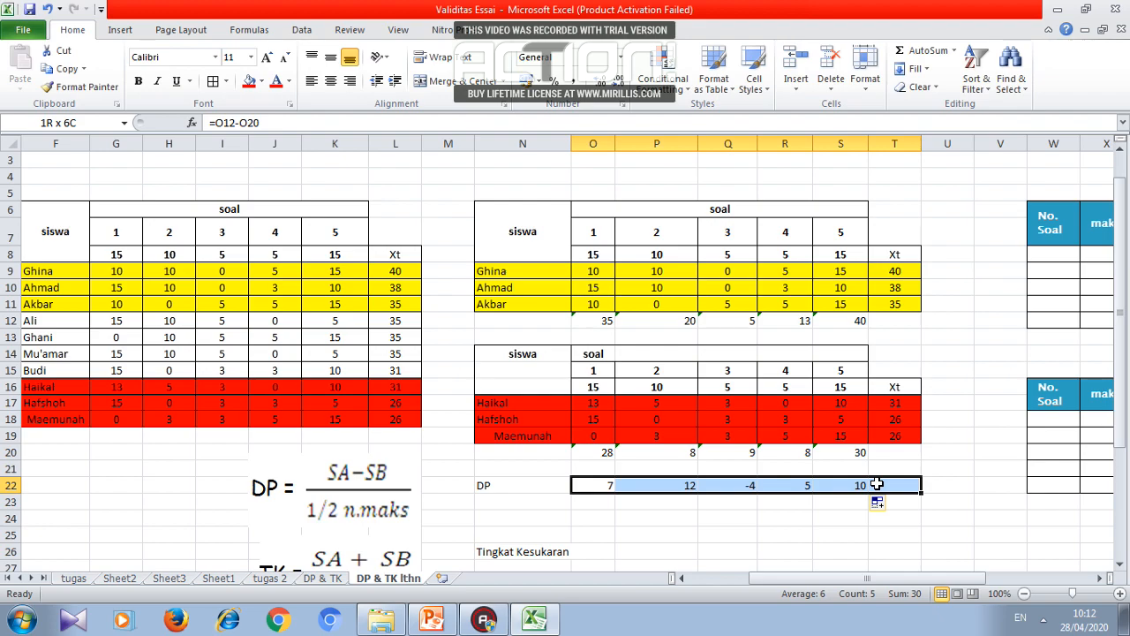
pyautogui.click(358, 510)
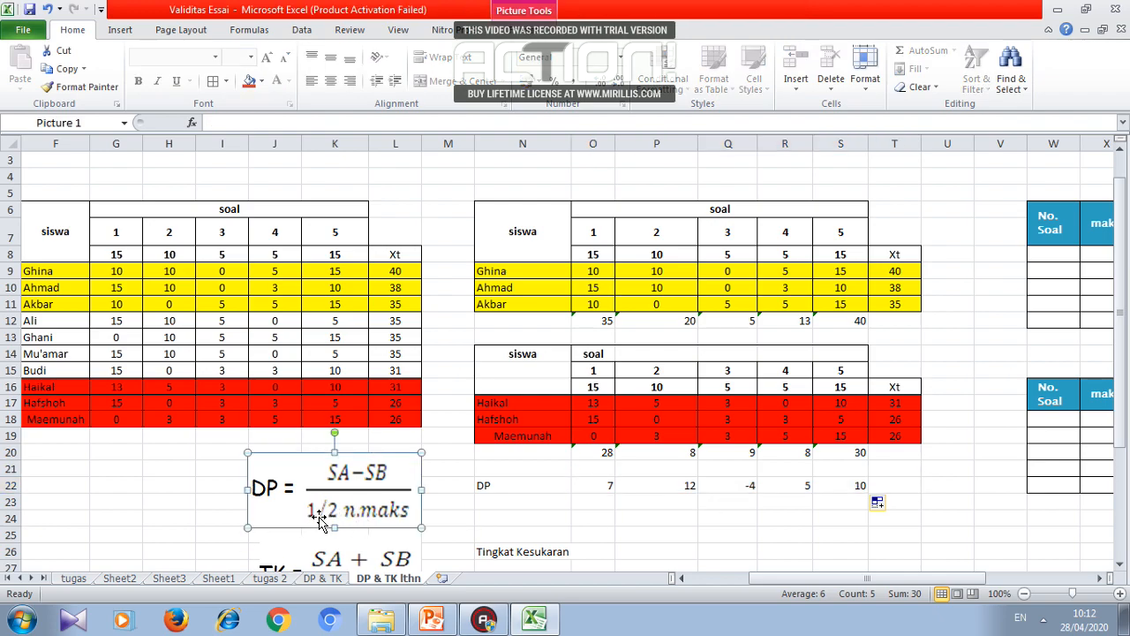
pyautogui.click(587, 501)
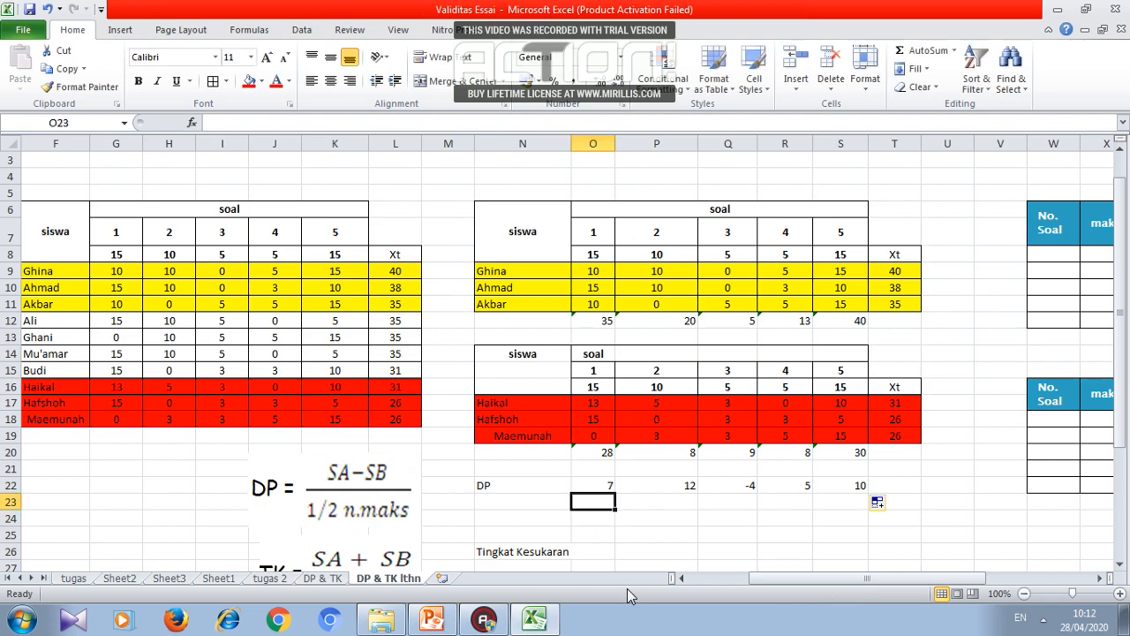
pyautogui.write('=00,5')
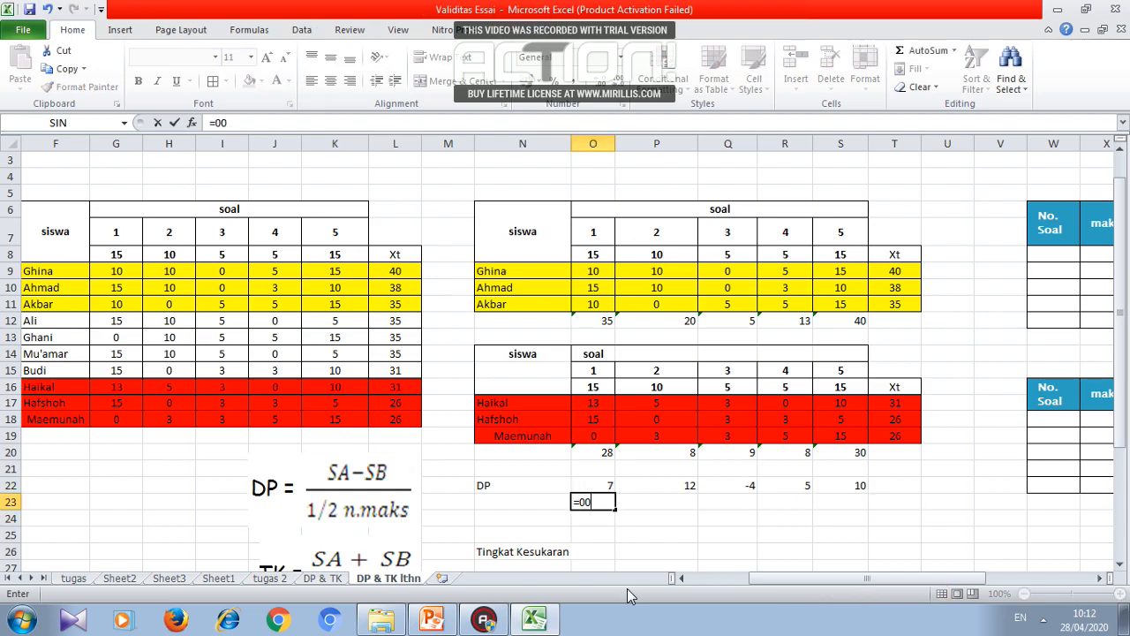
pyautogui.press('BackSpace')
pyautogui.press('BackSpace')
pyautogui.press('BackSpace')
pyautogui.write('5*')
pyautogui.write('6*')
pyautogui.write('15')
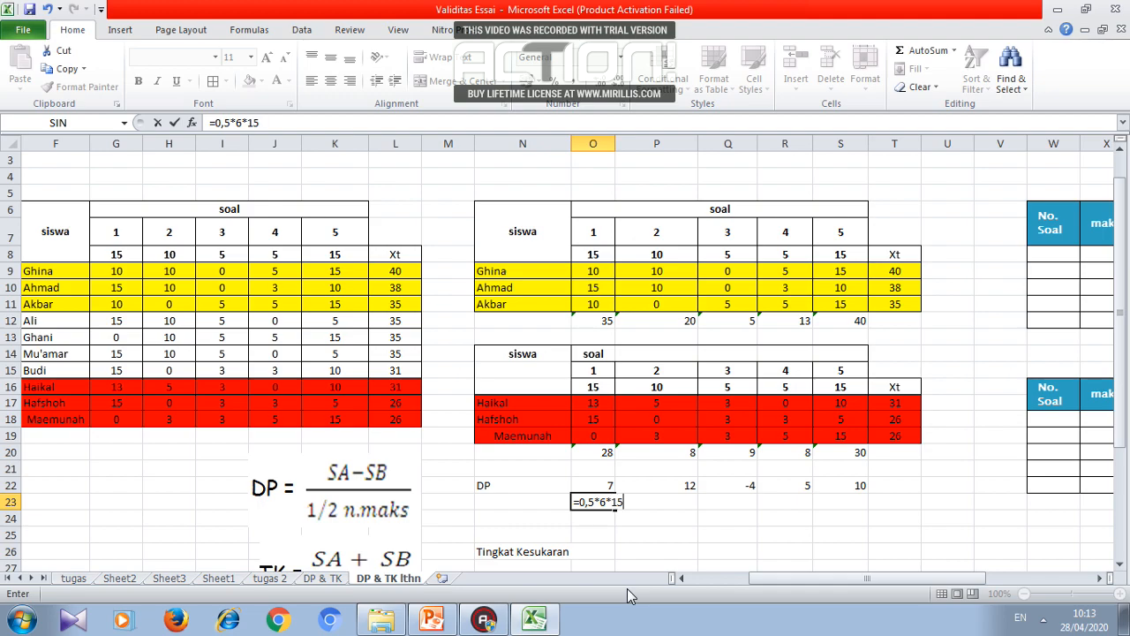
pyautogui.press('Return')
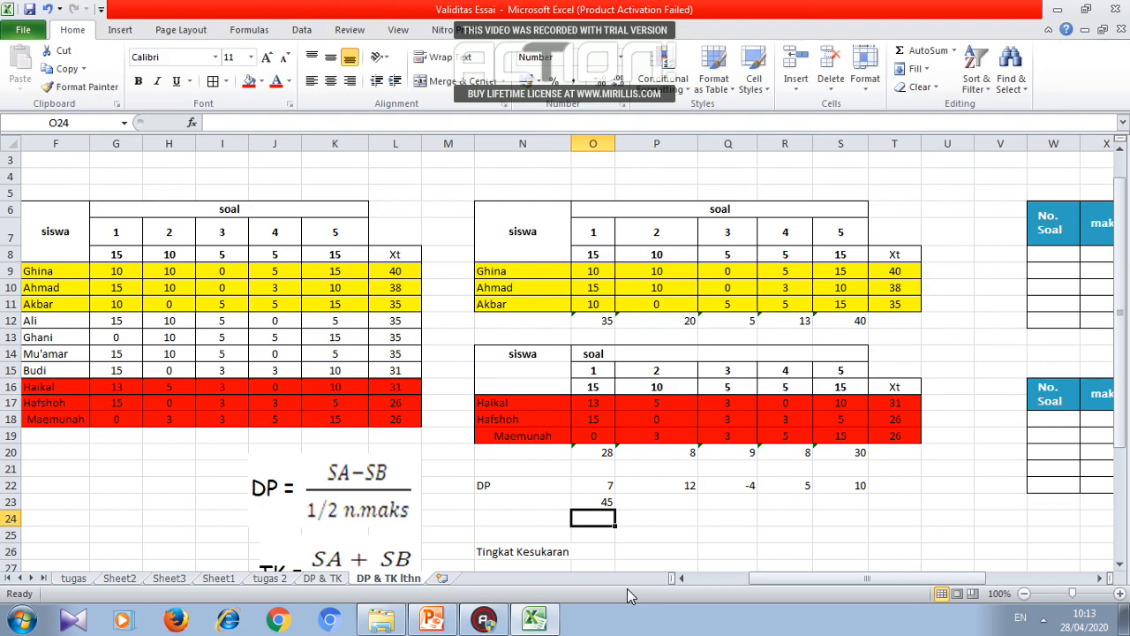
# - Calculate question 2's DP denominator in P23 with =0,5*6*10
pyautogui.press('Up')
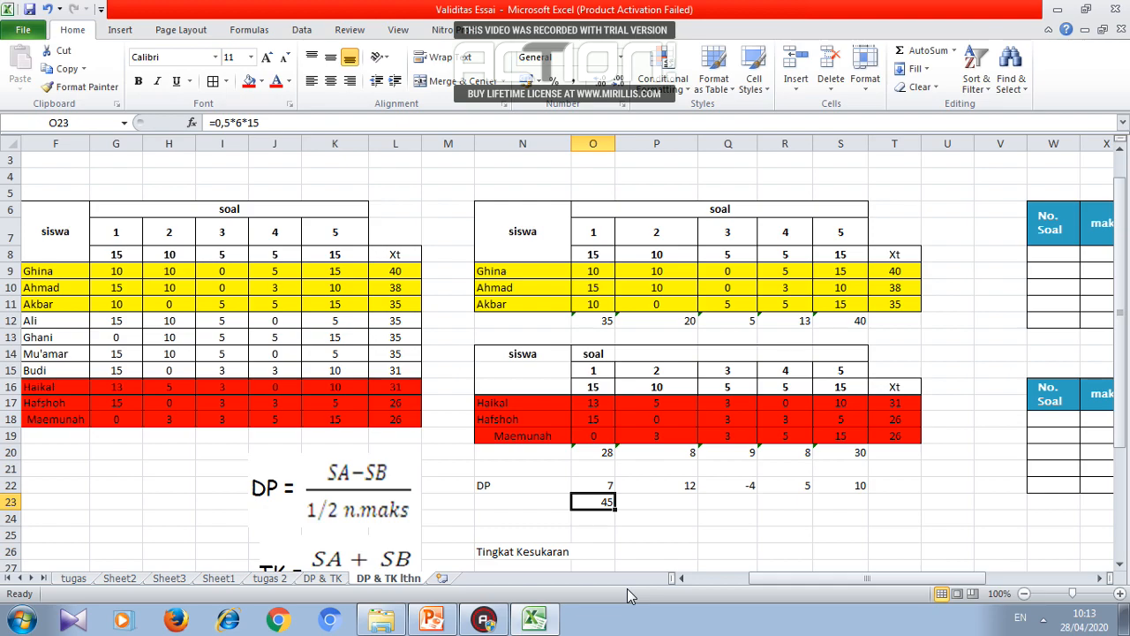
pyautogui.press('Right')
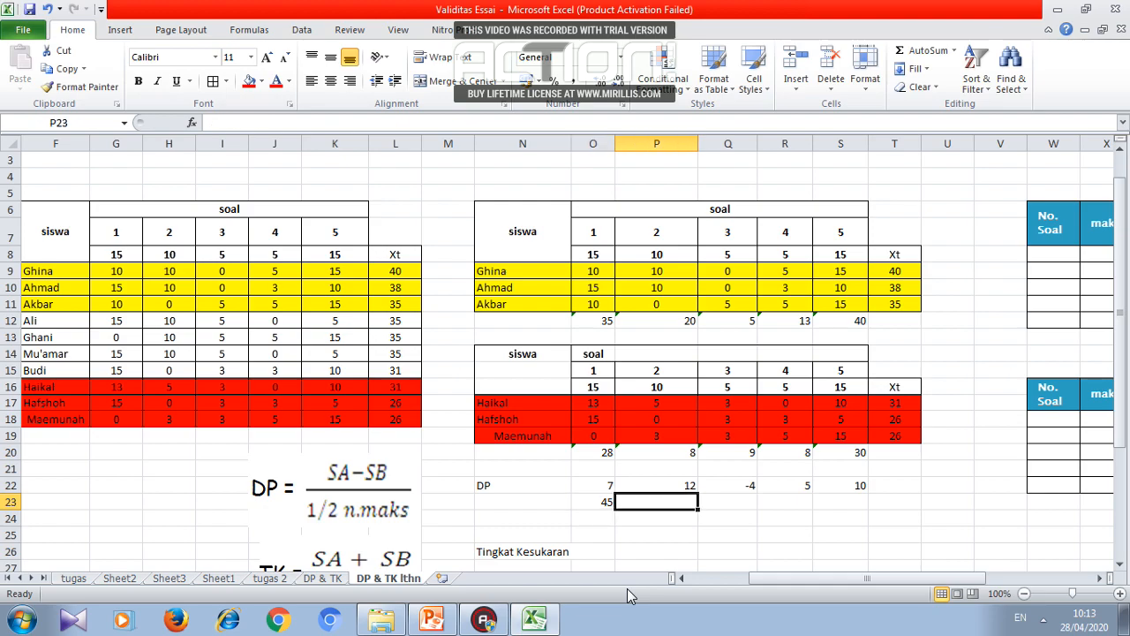
pyautogui.write('=')
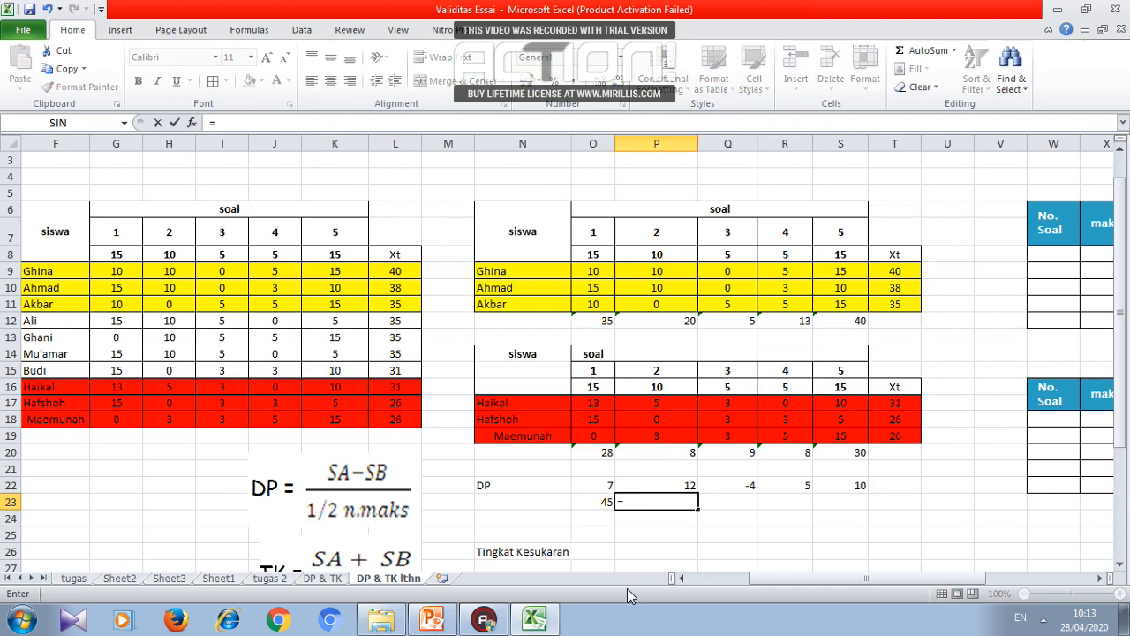
pyautogui.write('0,5*')
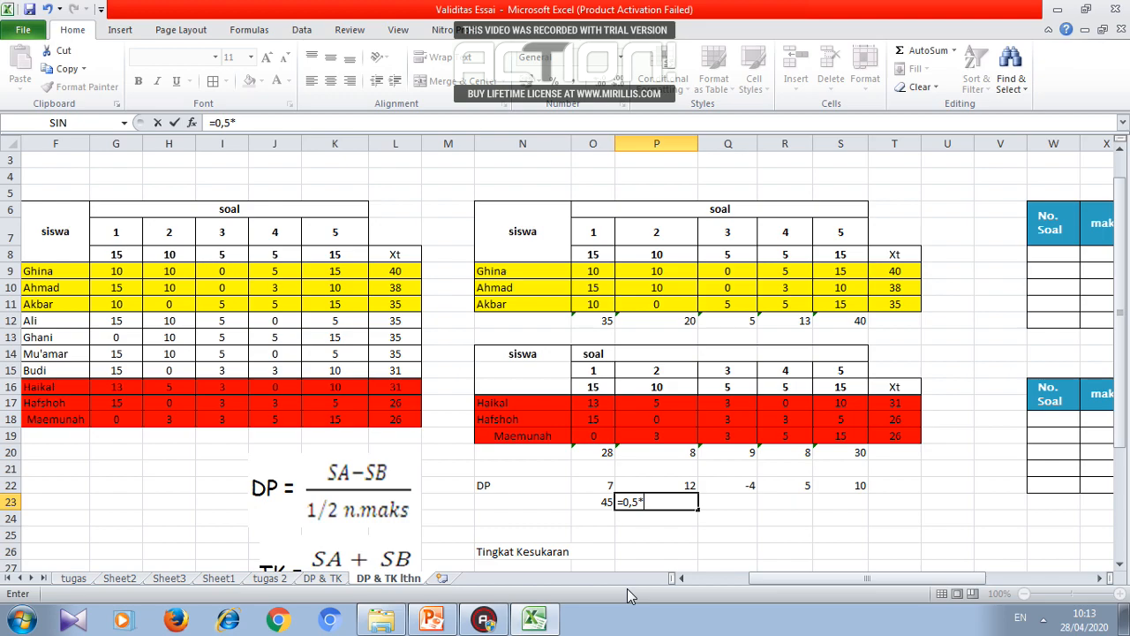
pyautogui.write('6*10')
pyautogui.press('Return')
# - Calculate question 3's DP denominator in Q23 with =0,5*6*5
pyautogui.press('Right')
pyautogui.press('Up')
pyautogui.write('=')
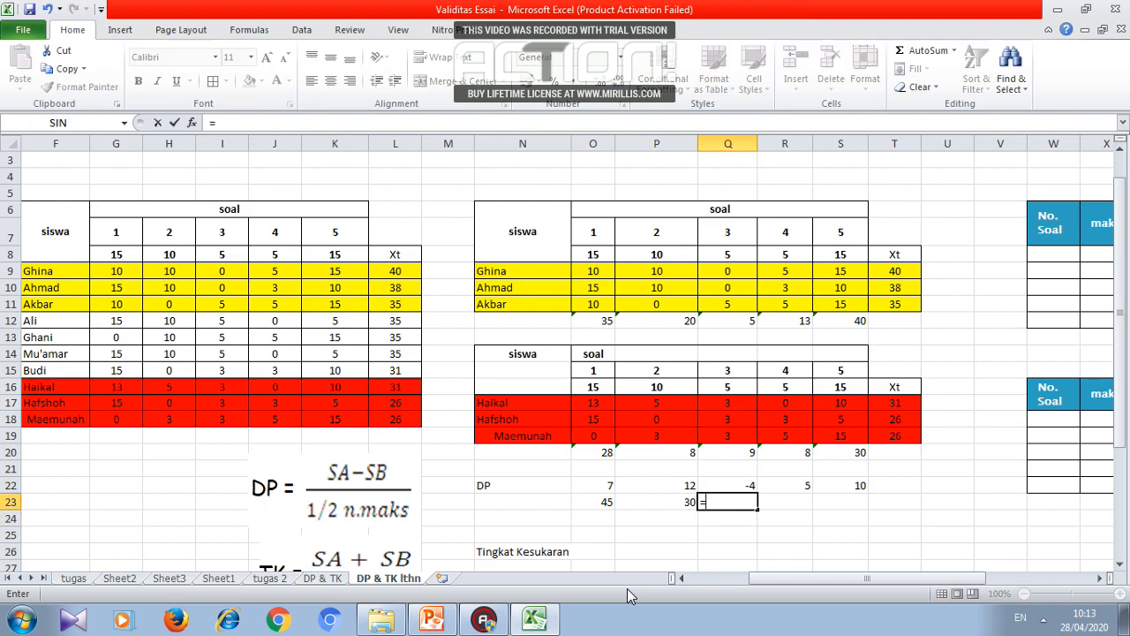
pyautogui.write('0,5*6*')
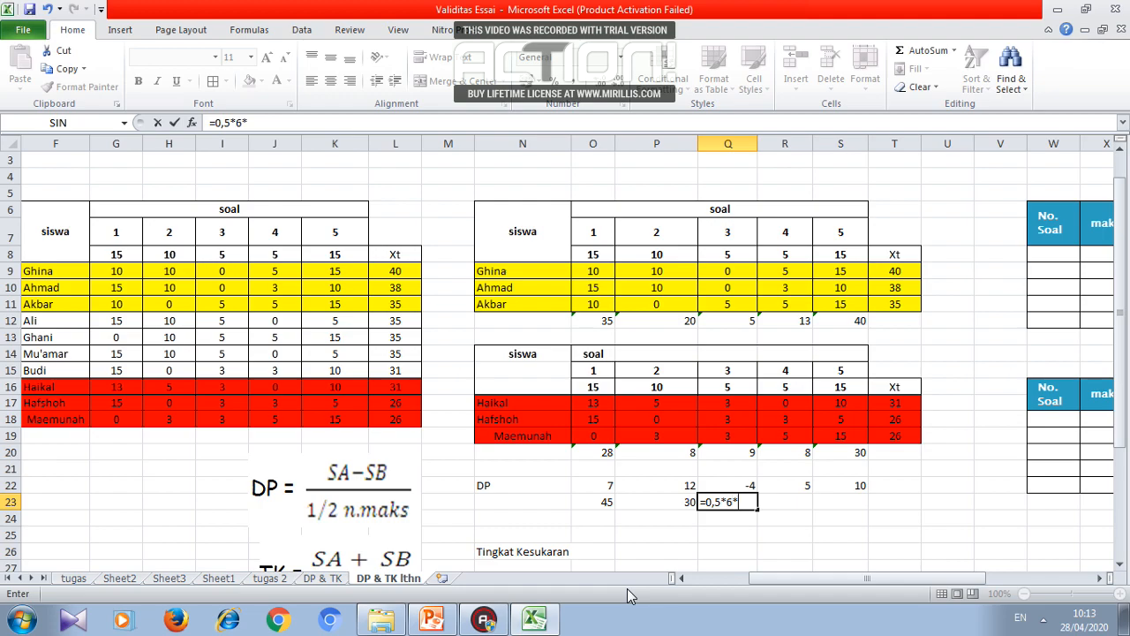
pyautogui.write('5')
pyautogui.press('Return')
# - Calculate question 4's DP denominator in R23 with =0,5*6*5
pyautogui.press('Right')
pyautogui.press('Up')
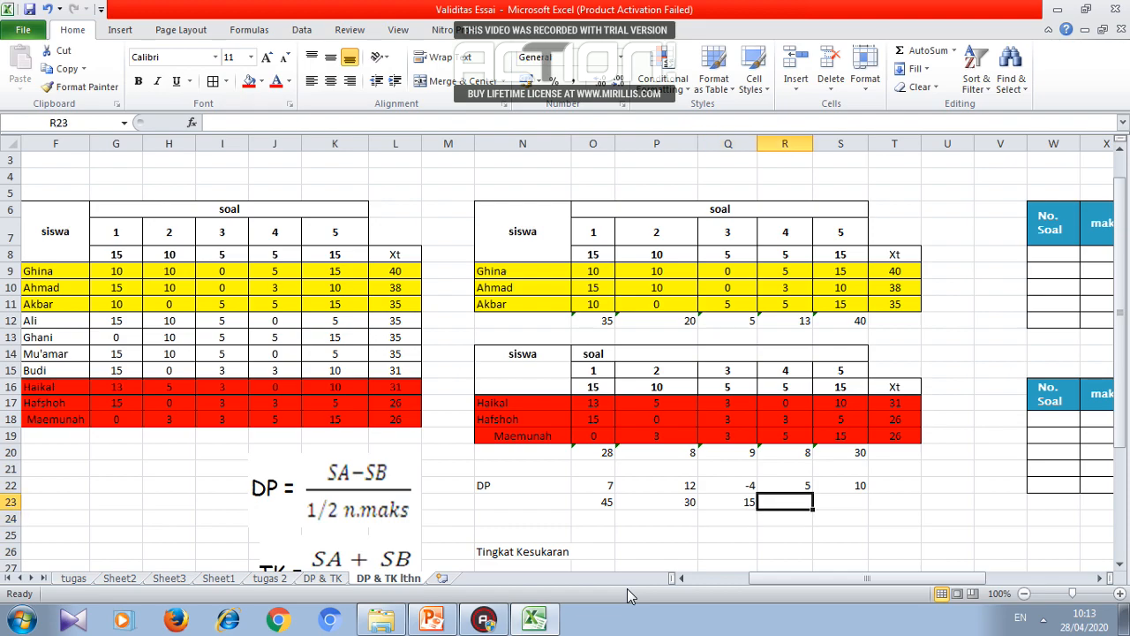
pyautogui.write('=0,')
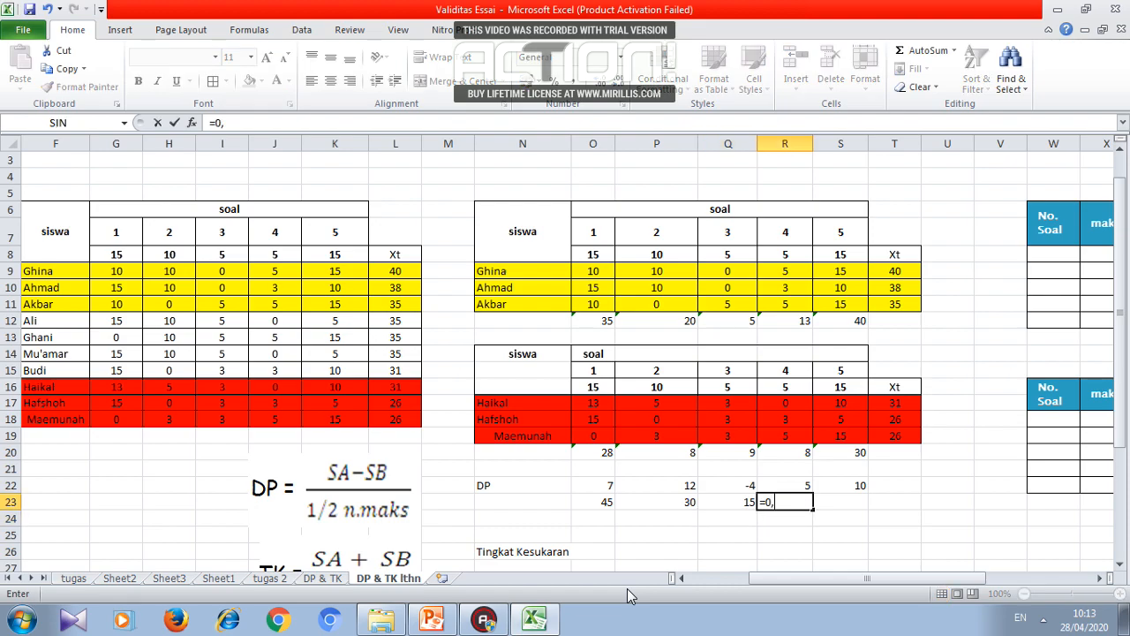
pyautogui.write('5*6*5')
pyautogui.press('Return')
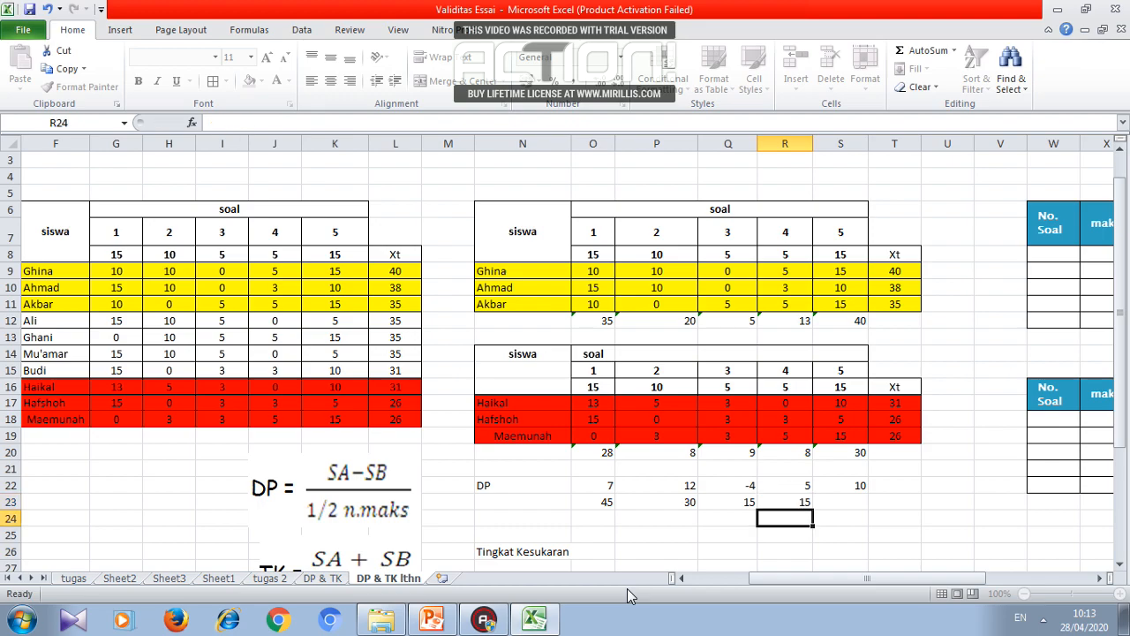
# - Calculate question 5's DP denominator in S23 with =0,5*6*15
pyautogui.press('Right')
pyautogui.press('Up')
pyautogui.write('=')
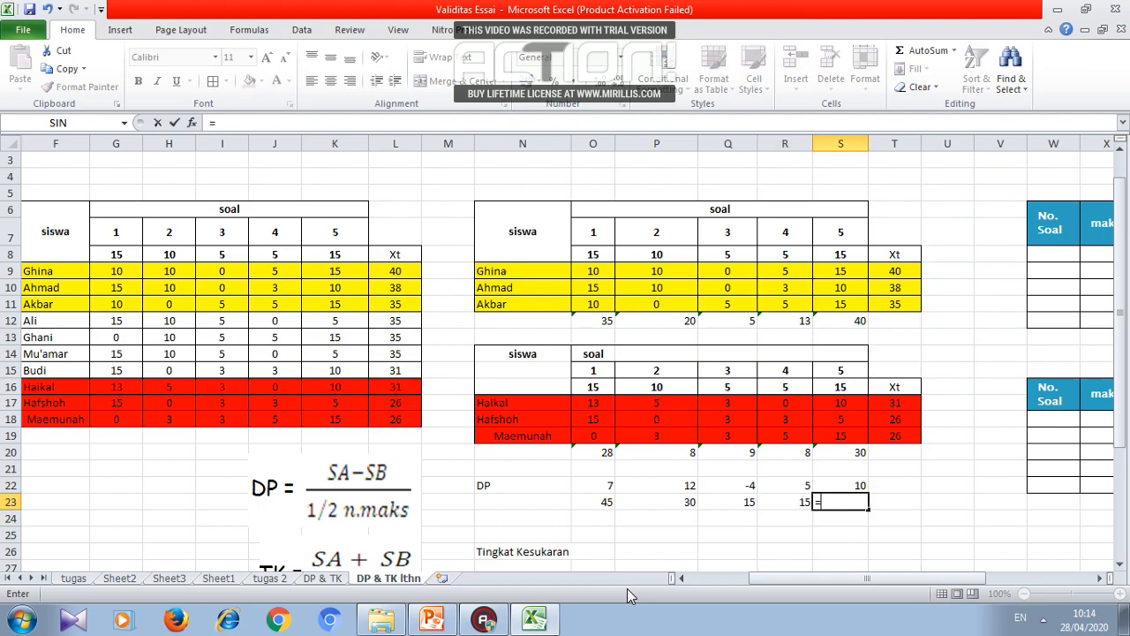
pyautogui.write('0,5*6*15')
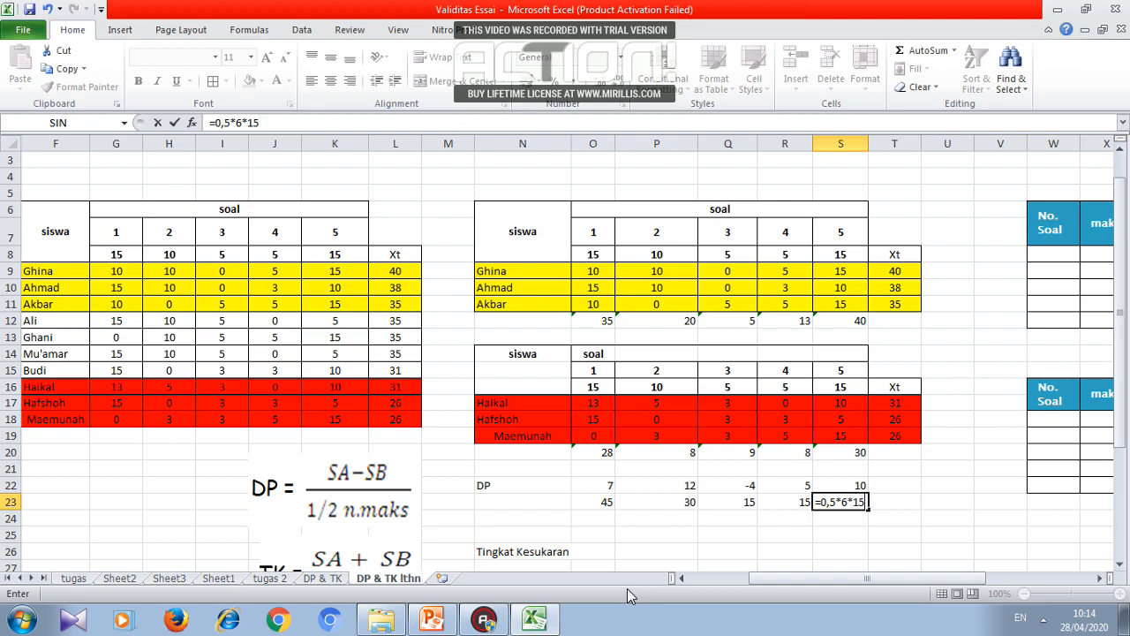
pyautogui.press('Return')
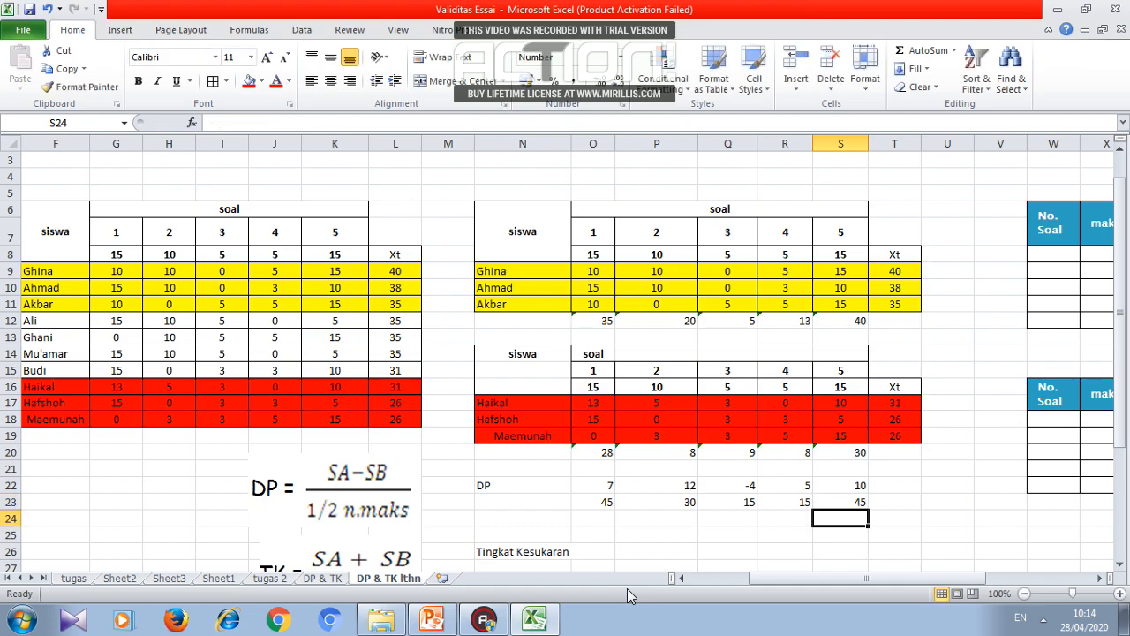
# - Compute question 1's DP in O24 with =O22/O23 and fill the formula across to S24 for the other questions
pyautogui.click(604, 521)
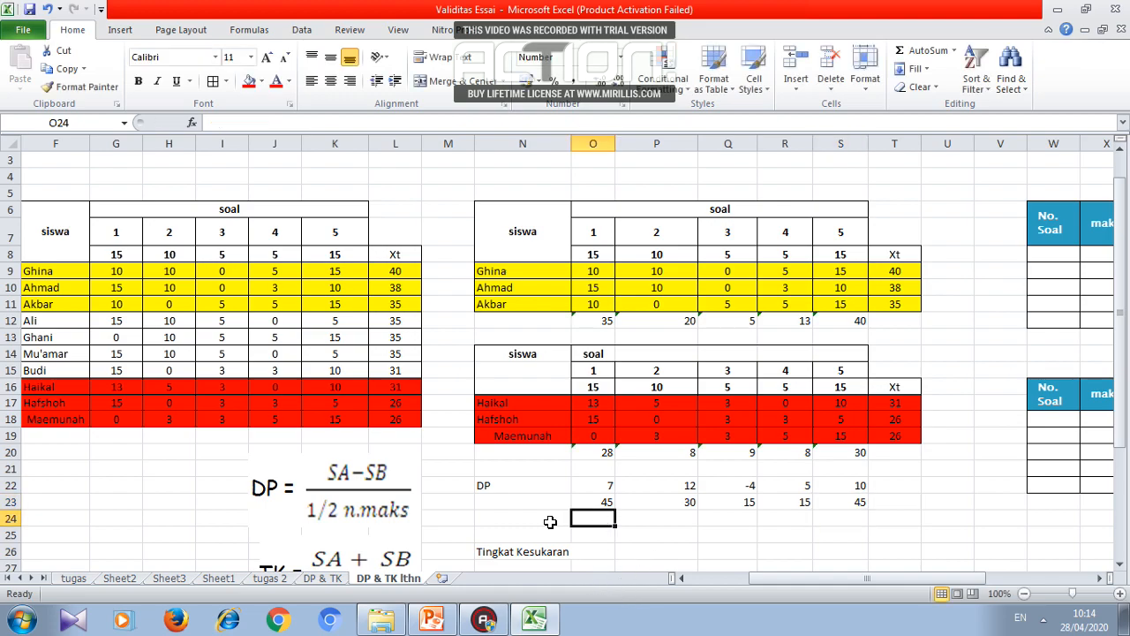
pyautogui.click(600, 503)
pyautogui.click(598, 522)
pyautogui.write('=')
pyautogui.press('Up')
pyautogui.press('Up')
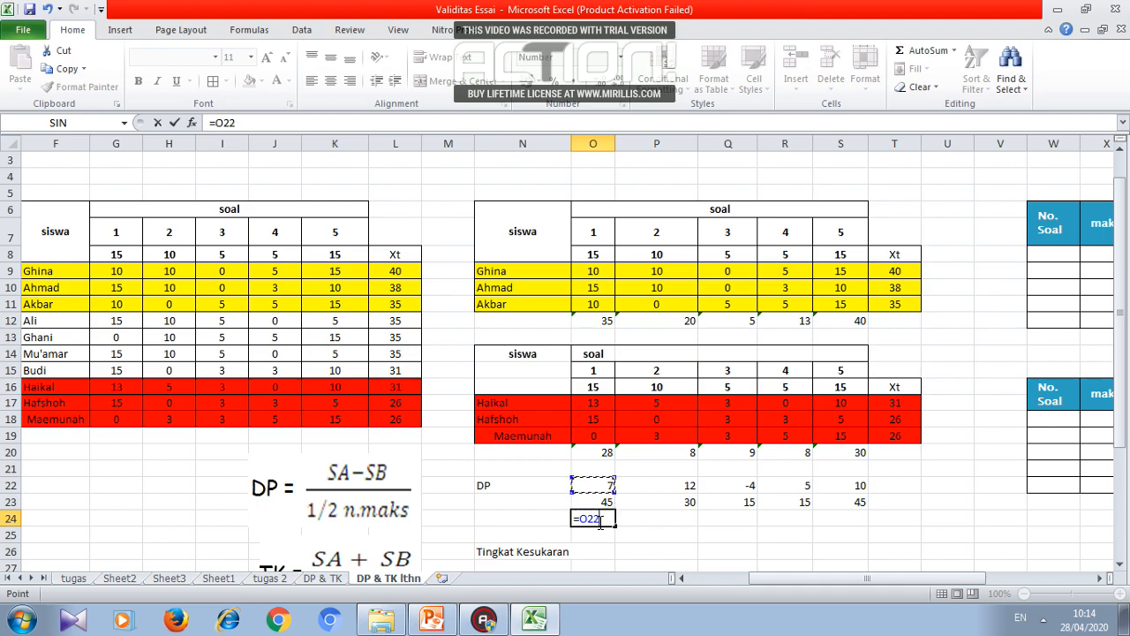
pyautogui.write('/')
pyautogui.press('Up')
pyautogui.press('Return')
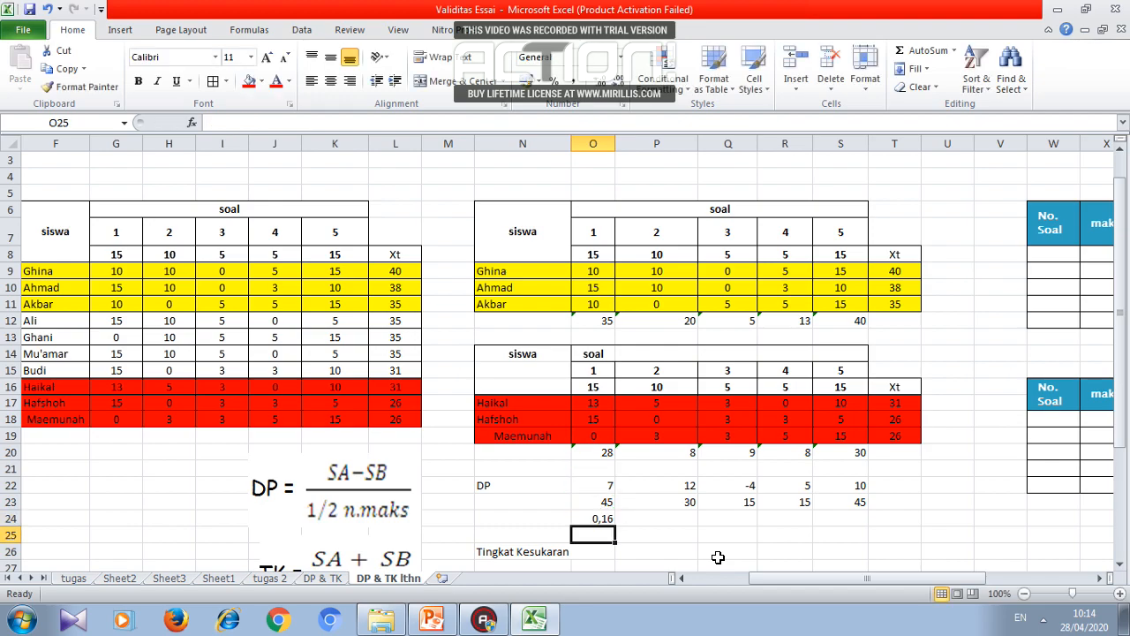
pyautogui.click(609, 519)
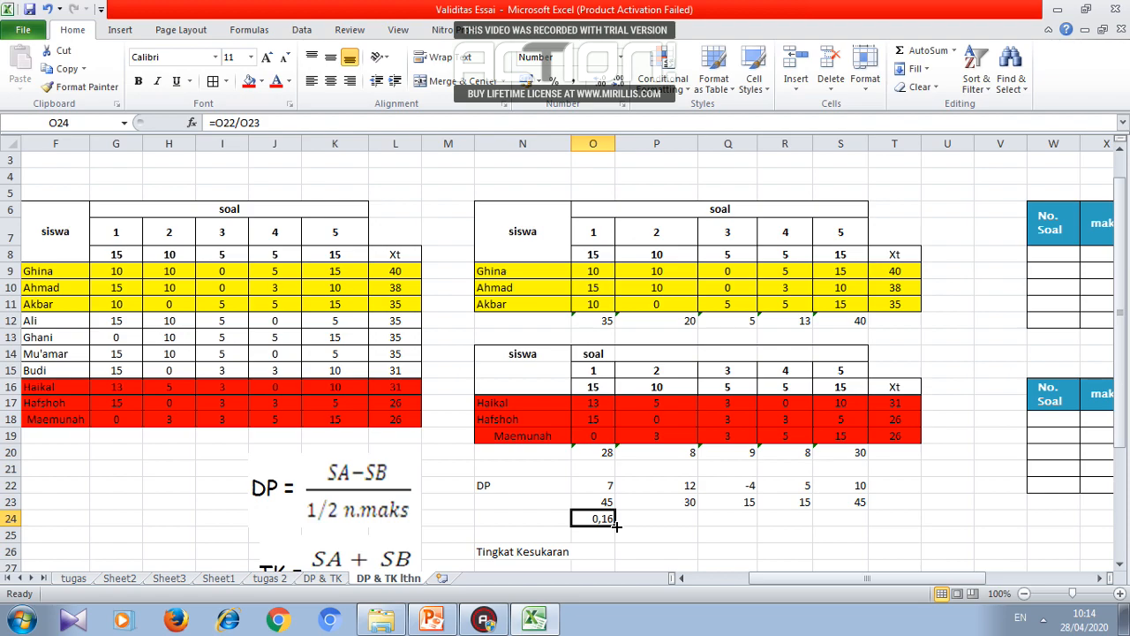
pyautogui.moveTo(615, 525); pyautogui.dragTo(849, 512)
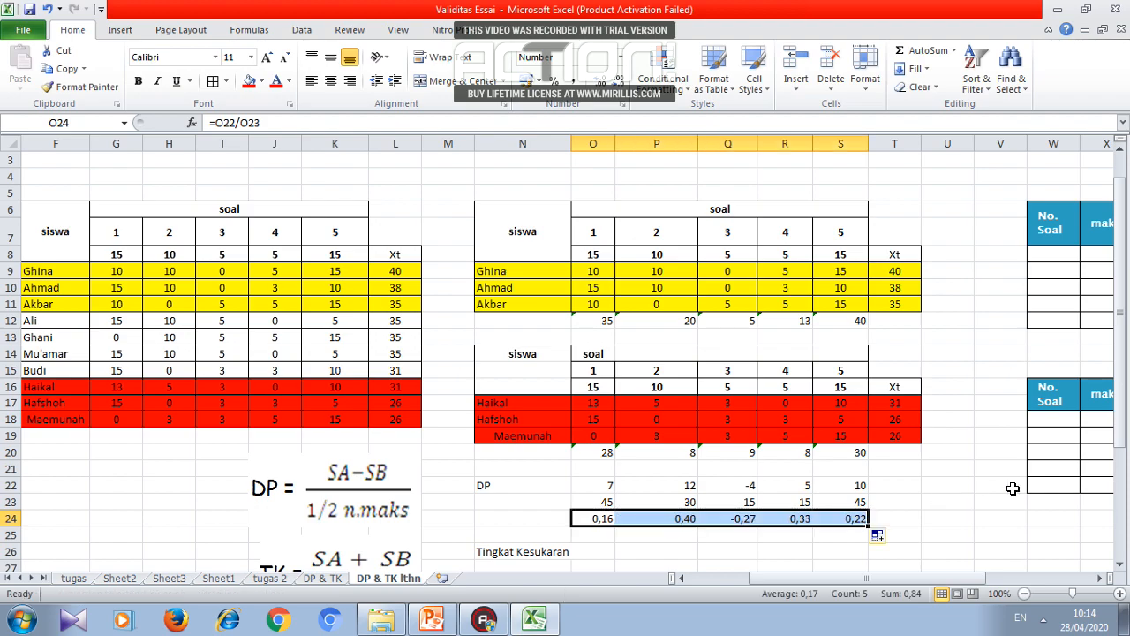
# - Classify the DP of questions 1, 2 and 3 in O25:Q25 as Jelek, Baik and Sangat Jelek
pyautogui.click(904, 503)
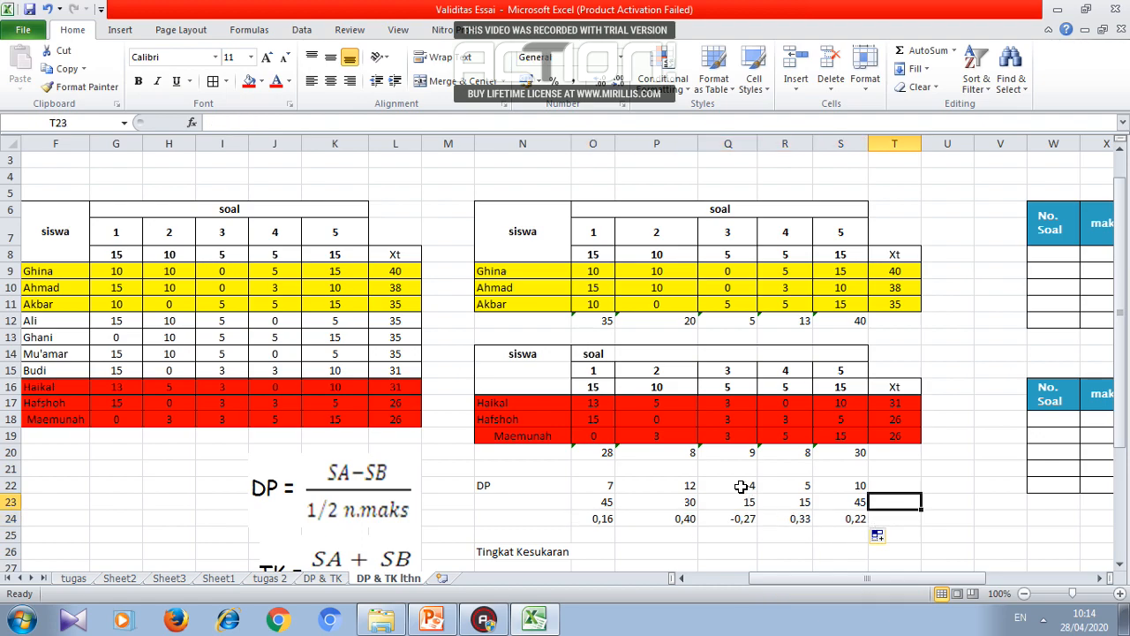
pyautogui.scroll(-1, 741, 487)
pyautogui.scroll(-3, 741, 487)
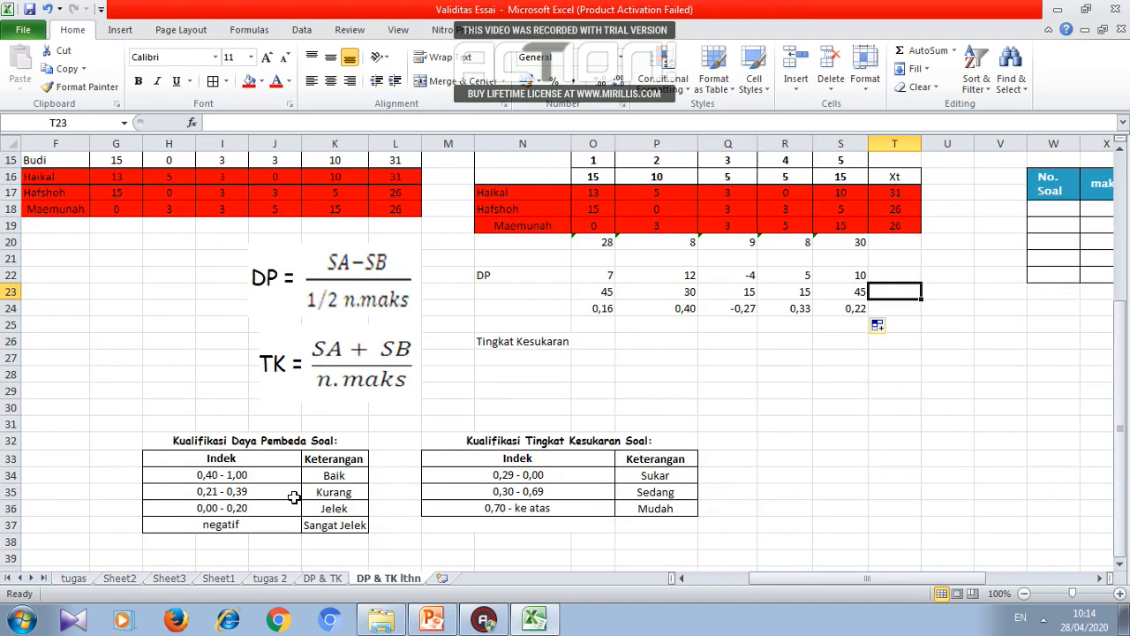
pyautogui.click(591, 323)
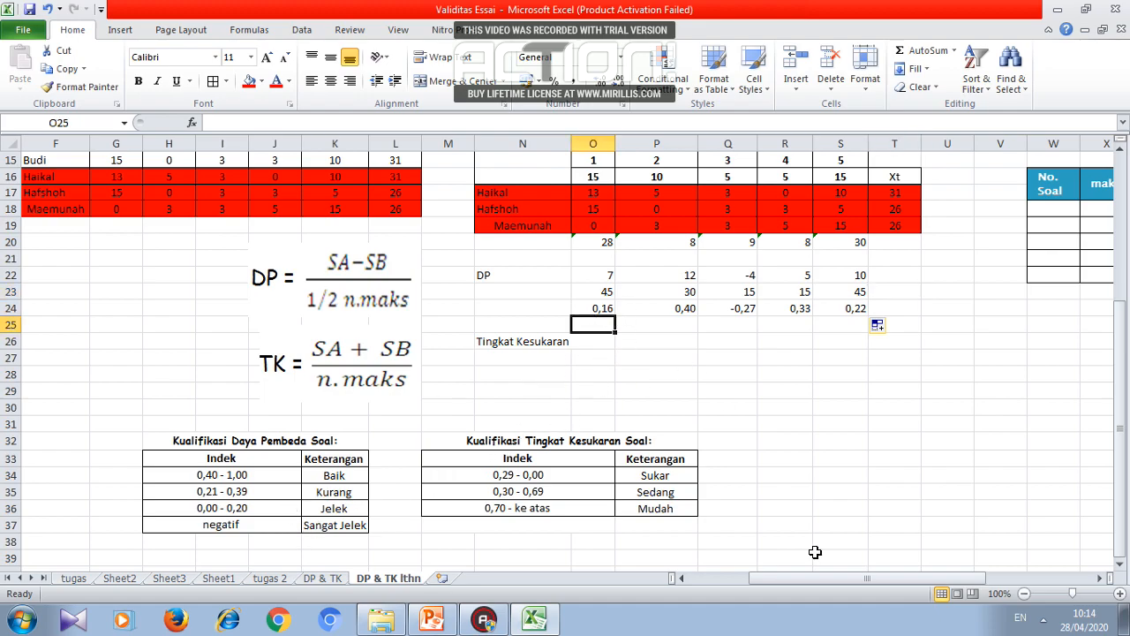
pyautogui.write('Jelek')
pyautogui.press('Tab')
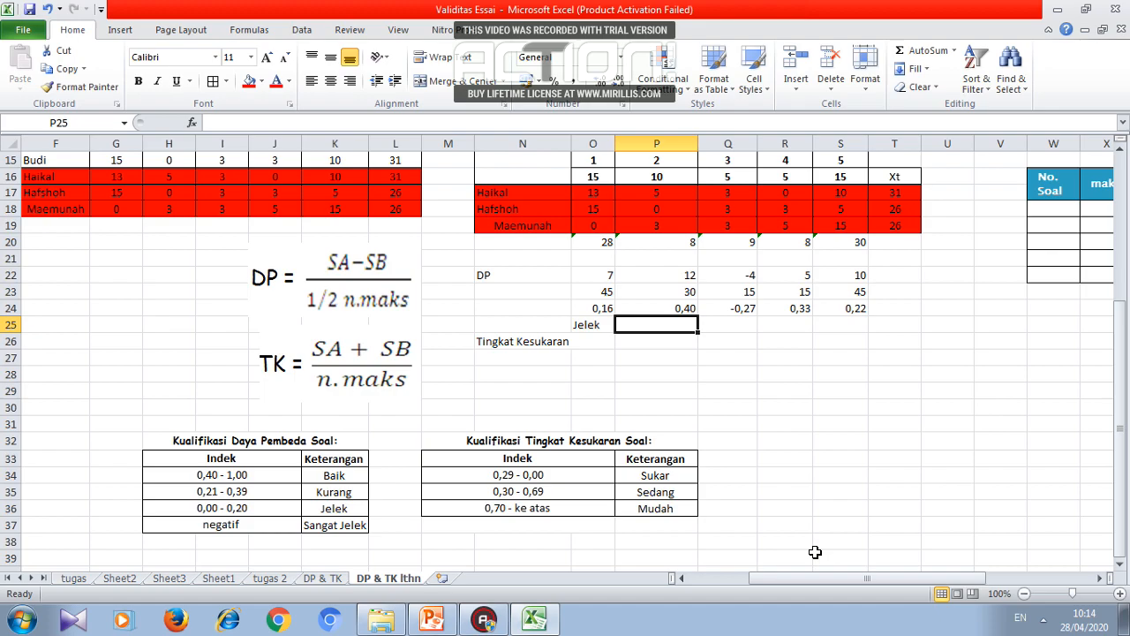
pyautogui.write('Baik')
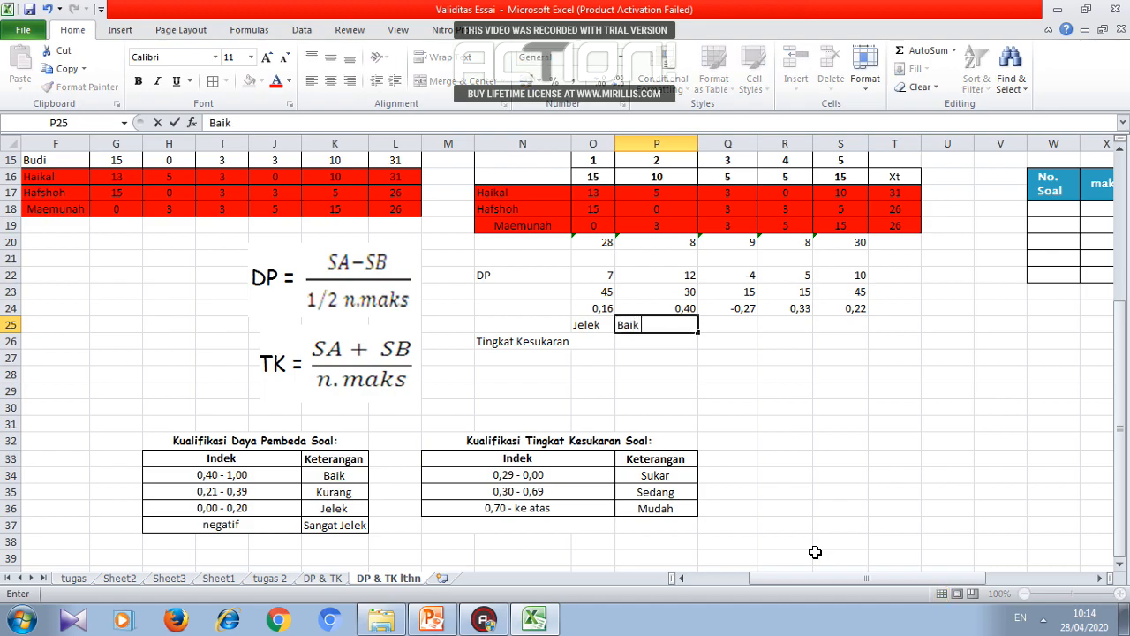
pyautogui.press('Tab')
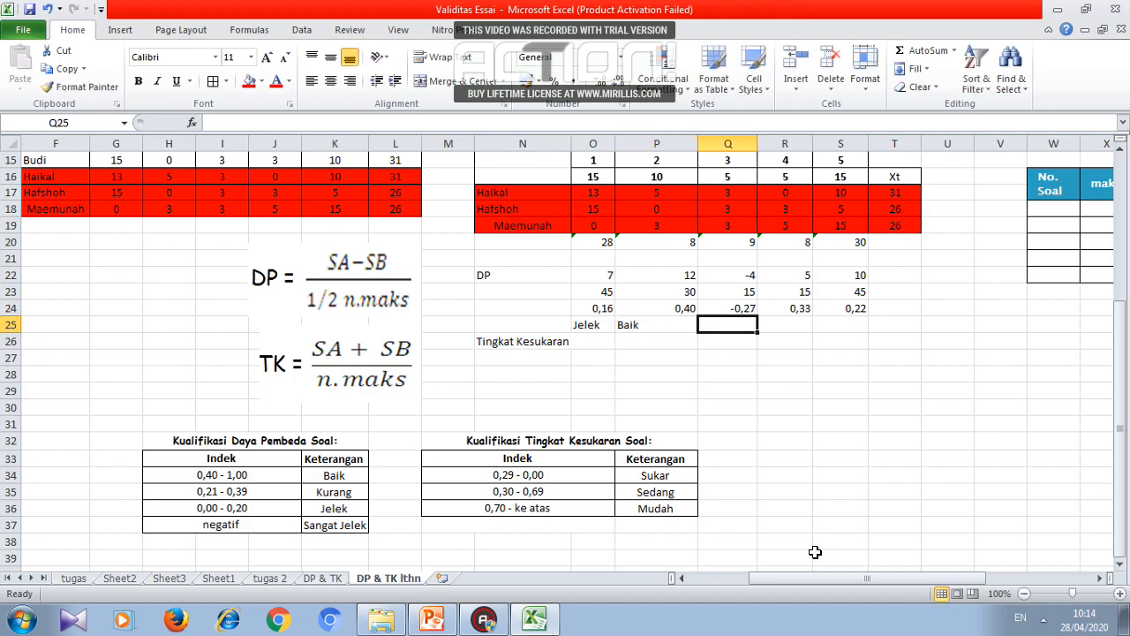
pyautogui.write('Sangat Jelek')
pyautogui.press('Tab')
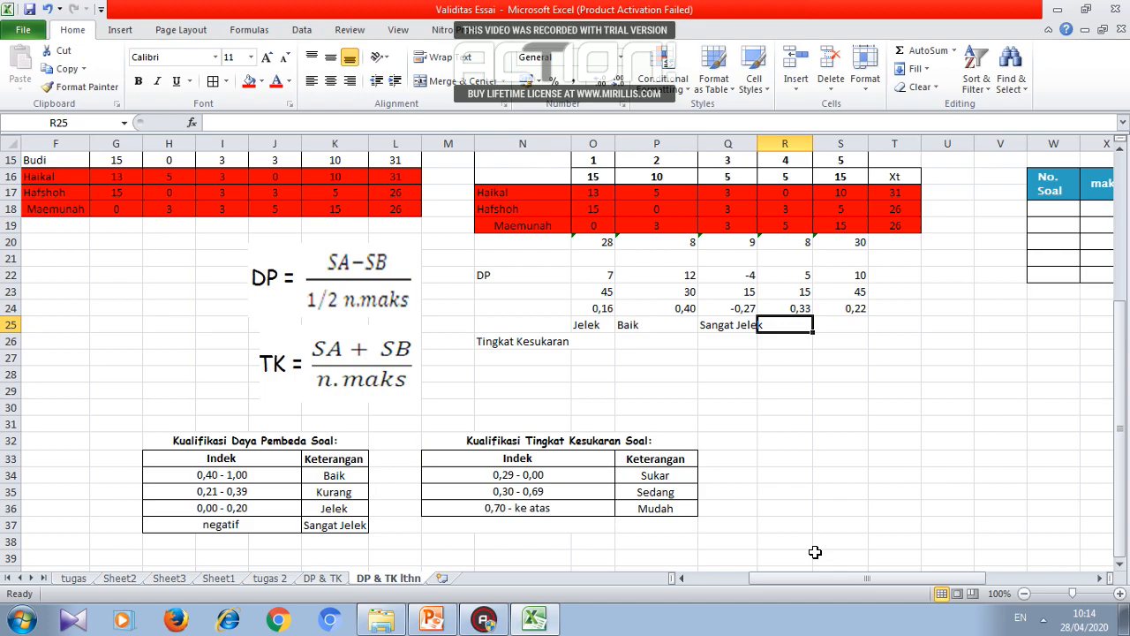
# - Classify the DP of questions 4 and 5 in R25 and S25 as Kurang, and auto-fit column Q's width
pyautogui.write('Kurang')
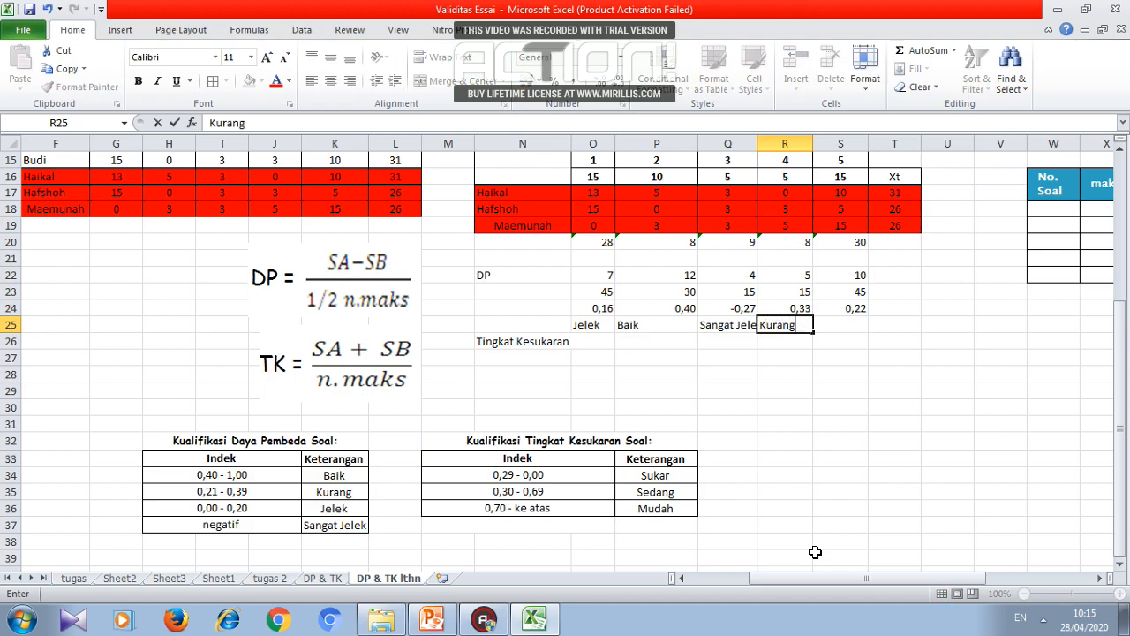
pyautogui.press('Tab')
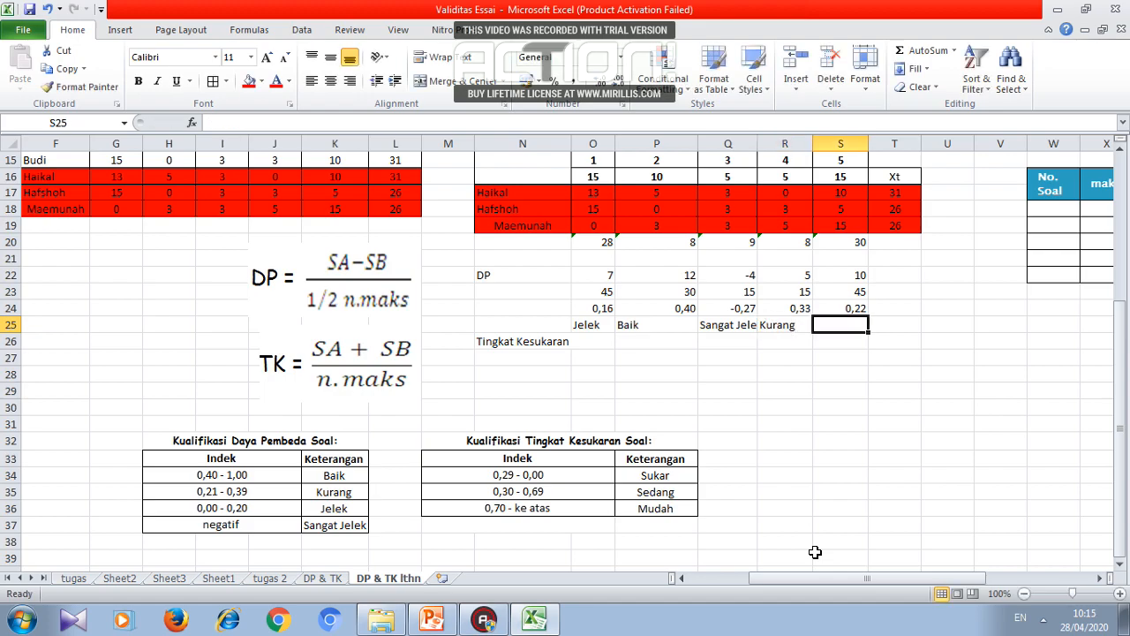
pyautogui.write('Kurang')
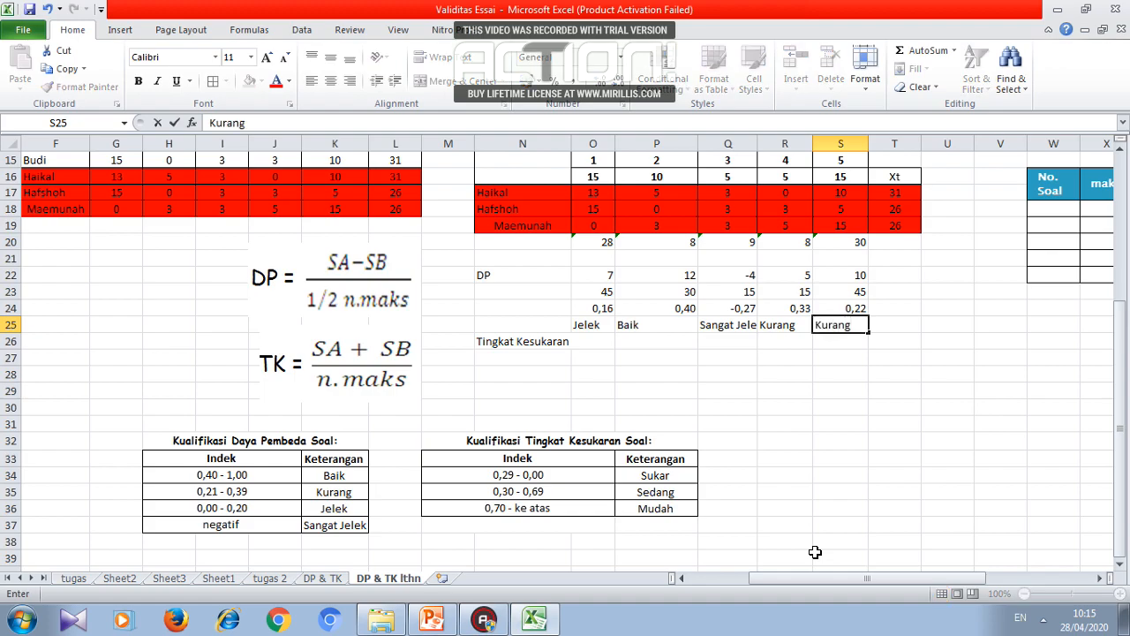
pyautogui.press('Return')
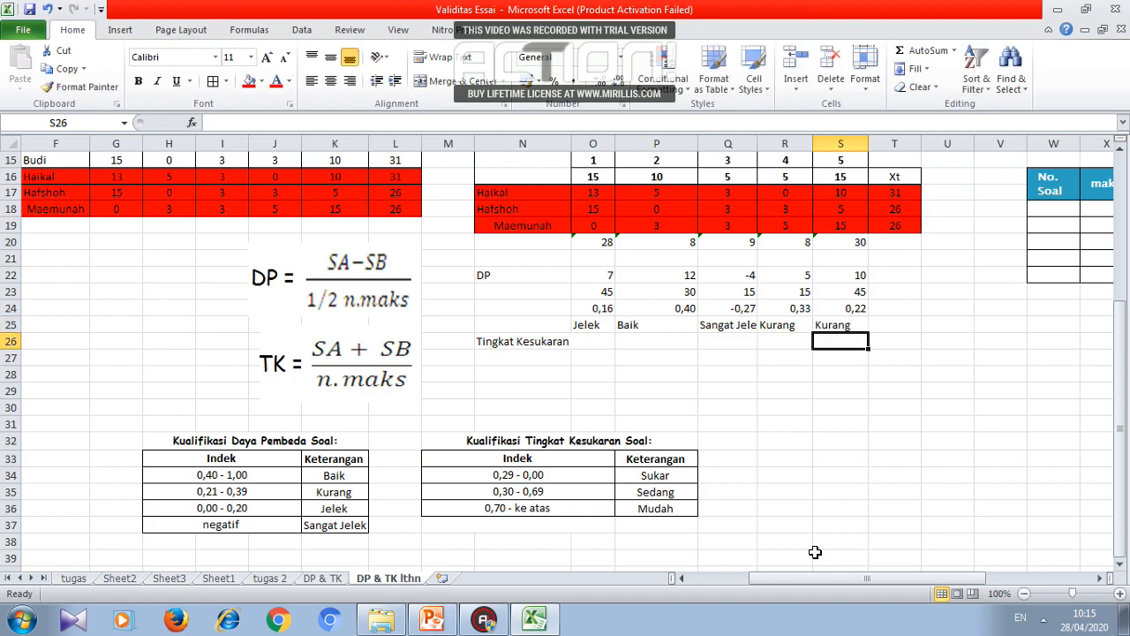
pyautogui.doubleClick(756, 144)
# - Compute question 1's Tingkat Kesukaran numerator in O26 with =O12+O20 and fill the formula across to S26
pyautogui.click(600, 343)
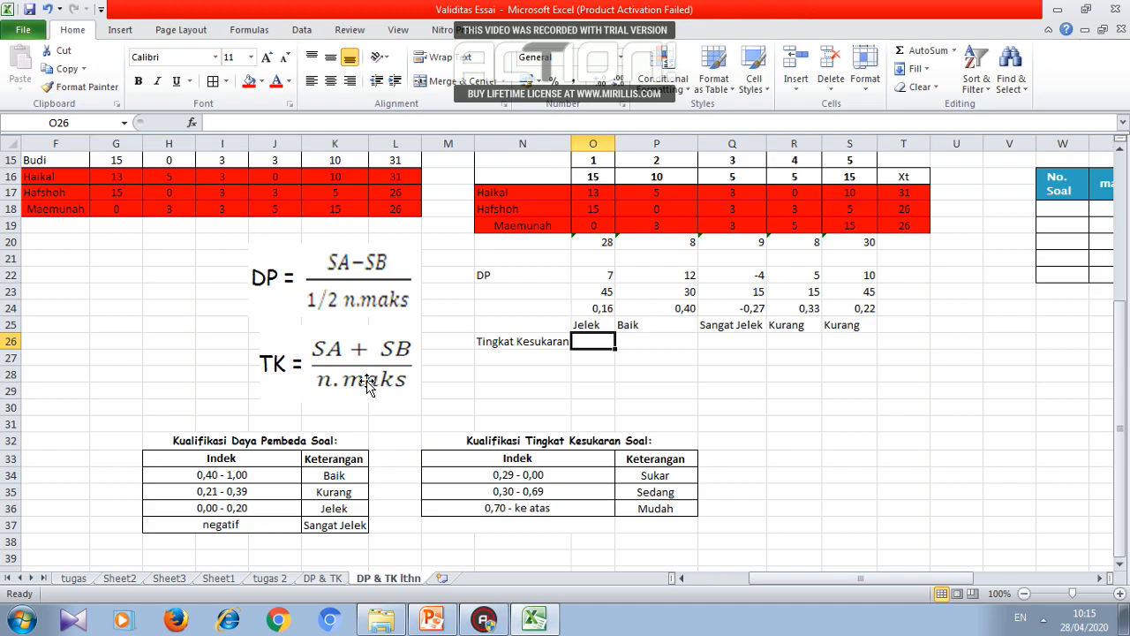
pyautogui.write('=')
pyautogui.scroll(2, 693, 371)
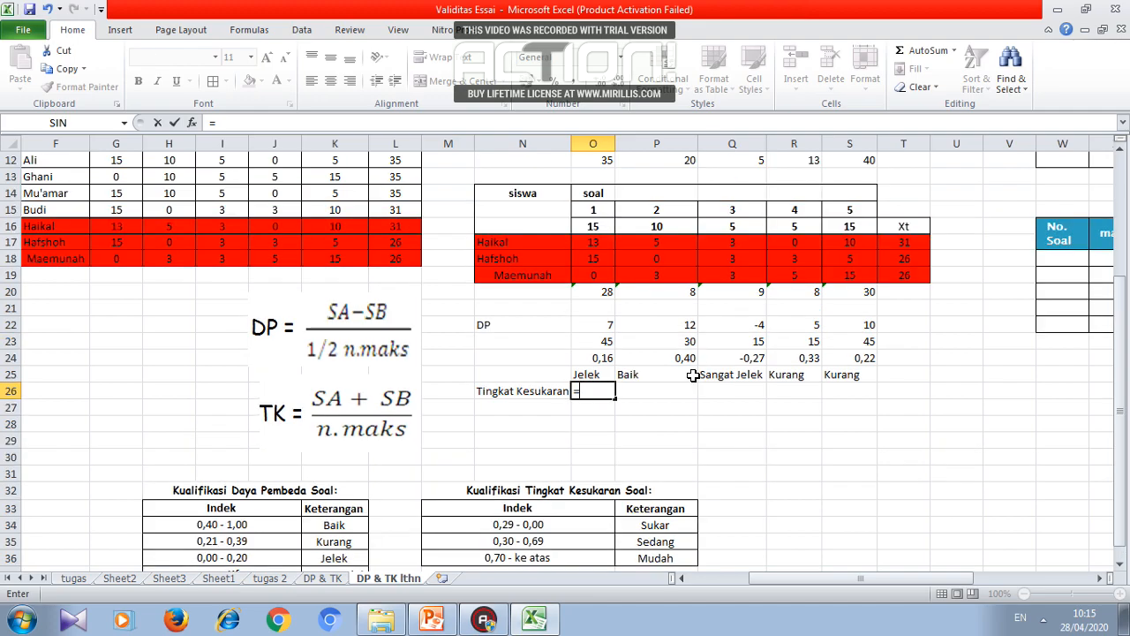
pyautogui.click(605, 211)
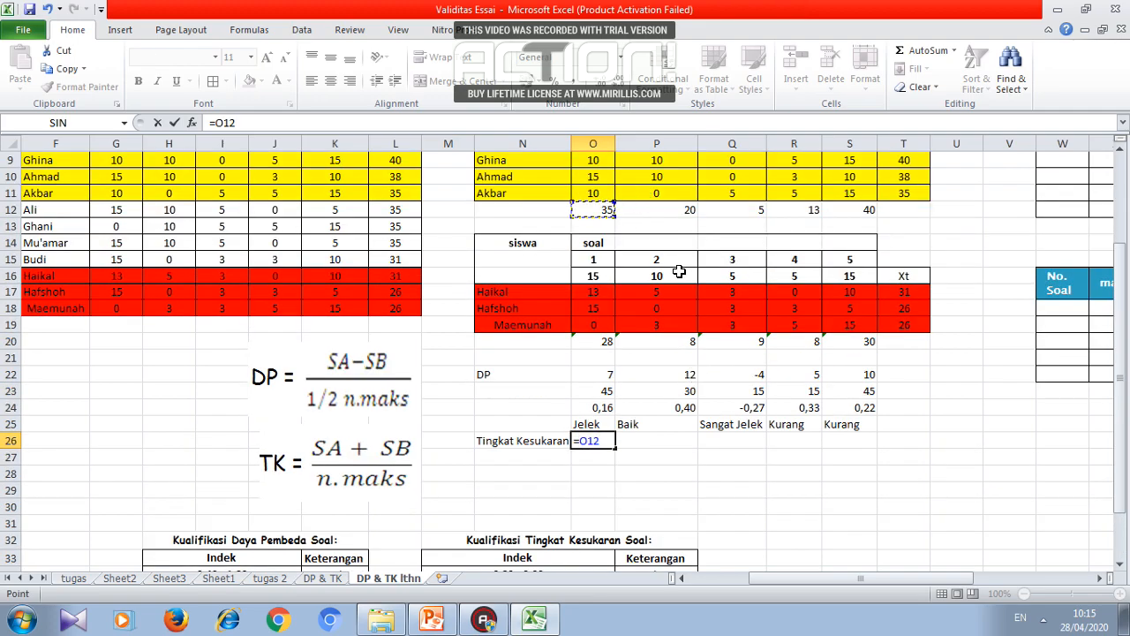
pyautogui.write('+')
pyautogui.click(597, 340)
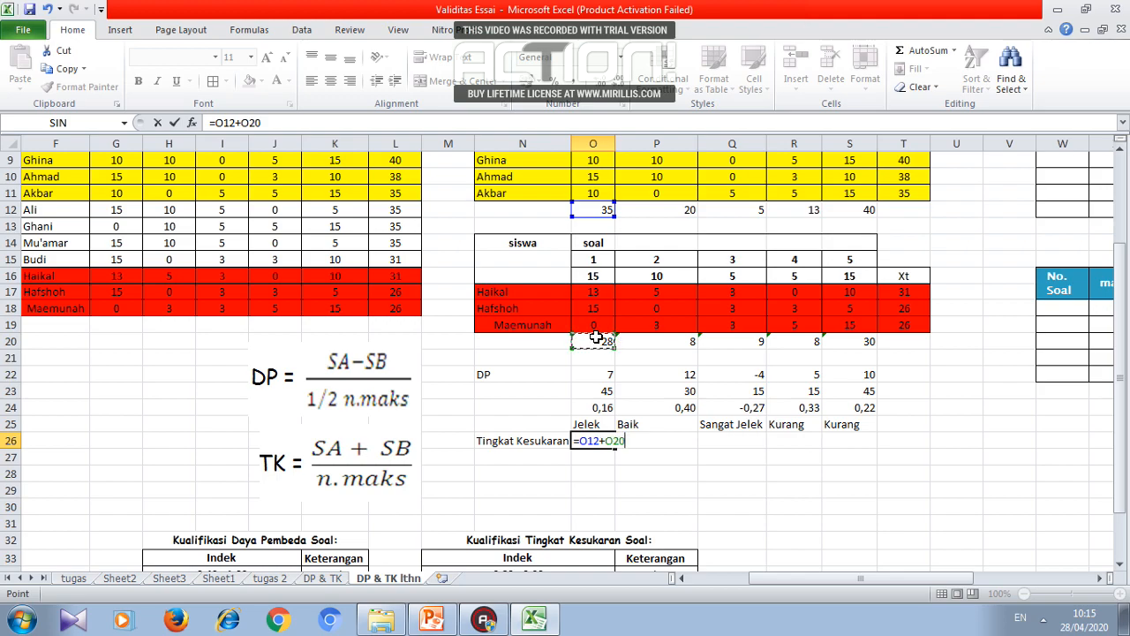
pyautogui.press('Return')
pyautogui.click(576, 441)
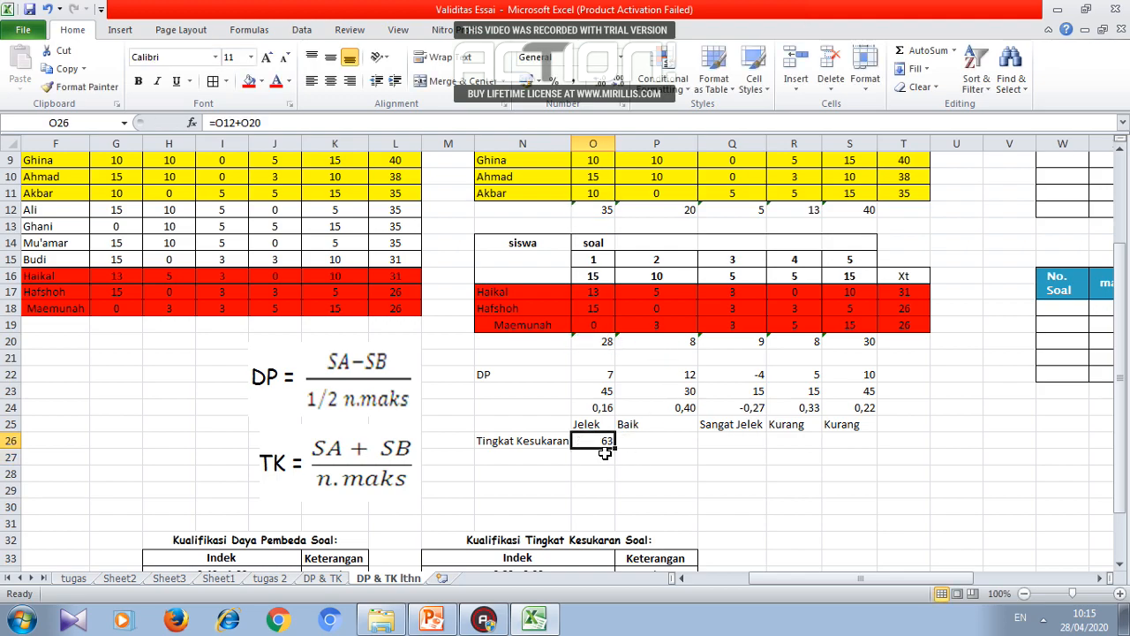
pyautogui.moveTo(615, 449); pyautogui.dragTo(855, 446)
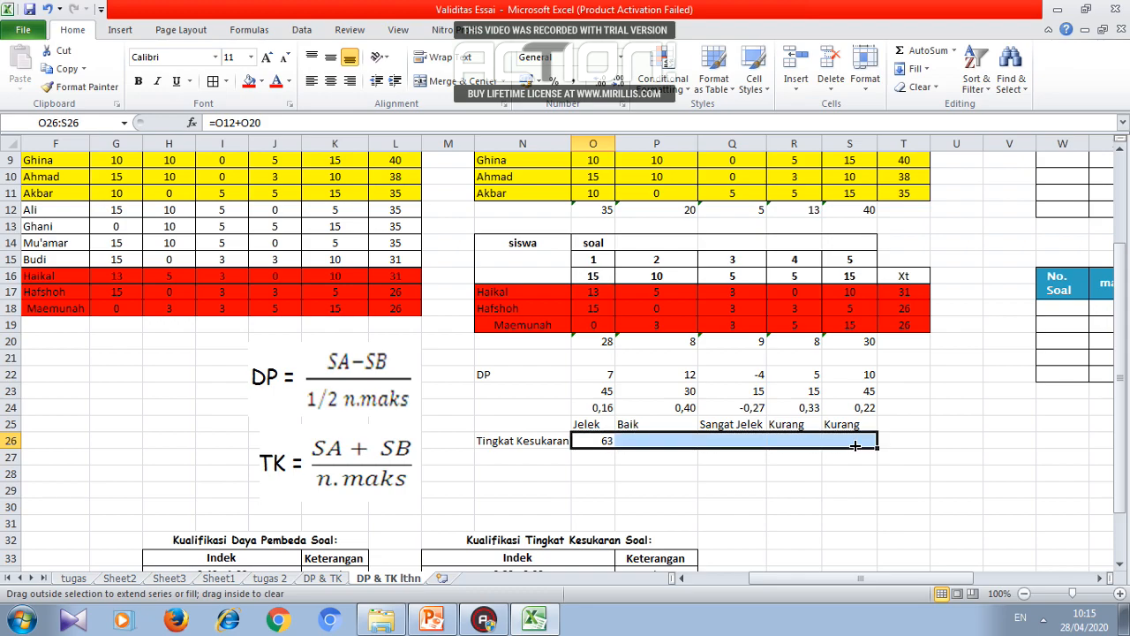
pyautogui.click(913, 442)
# - Calculate the TK denominators of questions 1 and 2 with =6*15 in O27 and =6*10 in P27
pyautogui.click(594, 460)
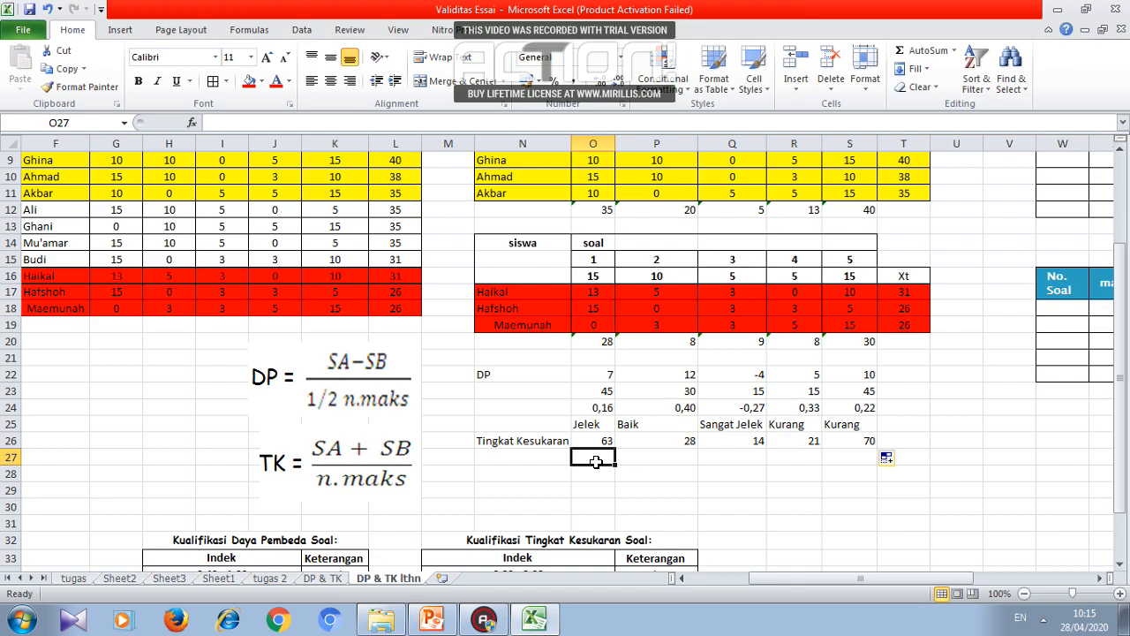
pyautogui.write('=6*15')
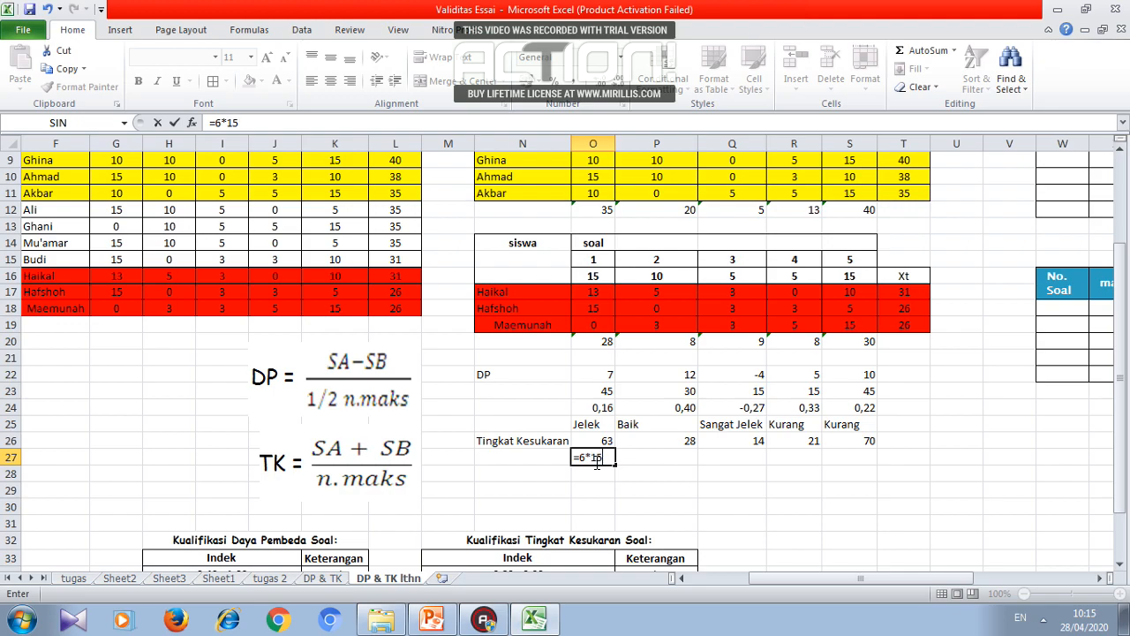
pyautogui.press('Return')
pyautogui.press('Right')
pyautogui.press('Up')
pyautogui.write('=6')
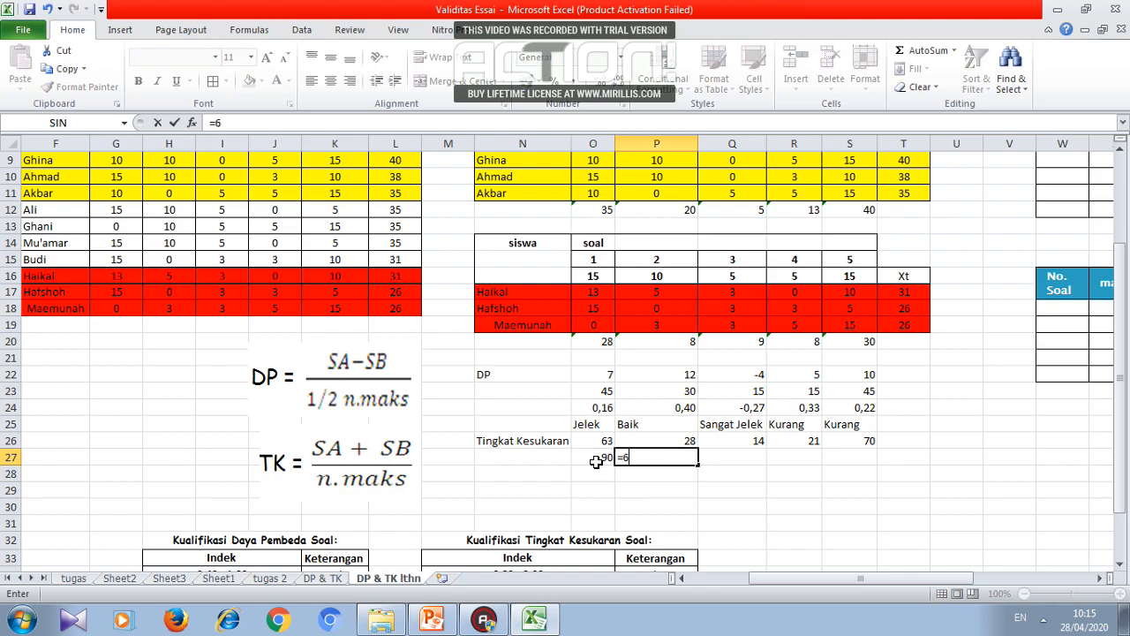
pyautogui.write('*10')
pyautogui.press('Return')
# - Calculate the TK denominators of questions 3 and 4 in Q27 and R27 with =6*5 each
pyautogui.press('Right')
pyautogui.press('Up')
pyautogui.write('=6*')
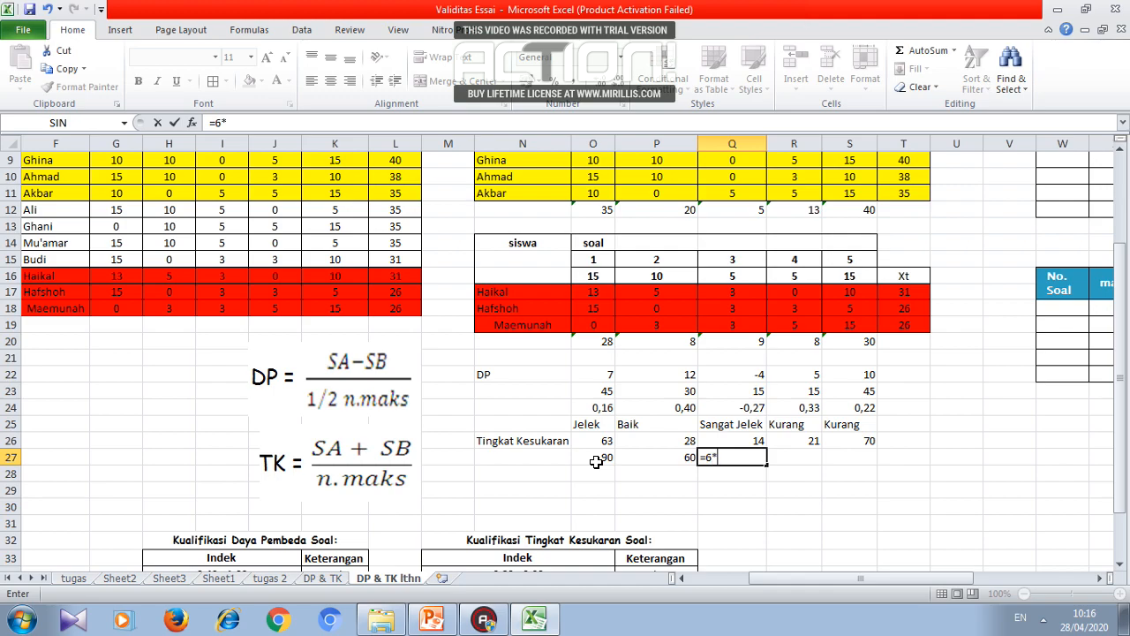
pyautogui.write('5')
pyautogui.press('Return')
pyautogui.press('Right')
pyautogui.press('Up')
pyautogui.write('6')
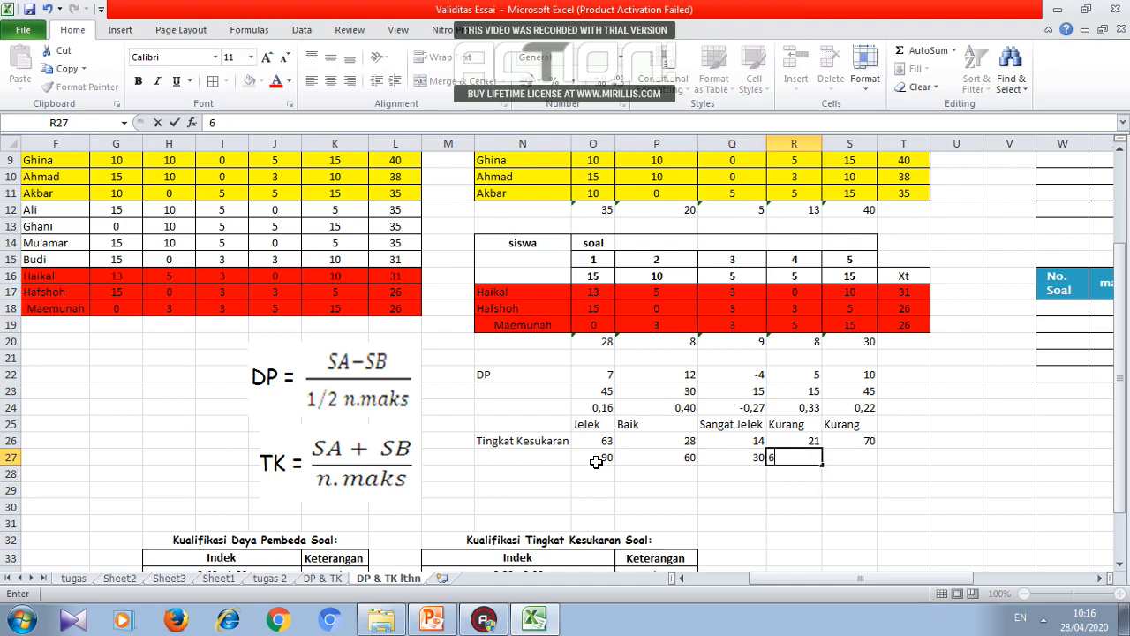
pyautogui.write('*5')
pyautogui.hotkey('ctrl', 'Return')
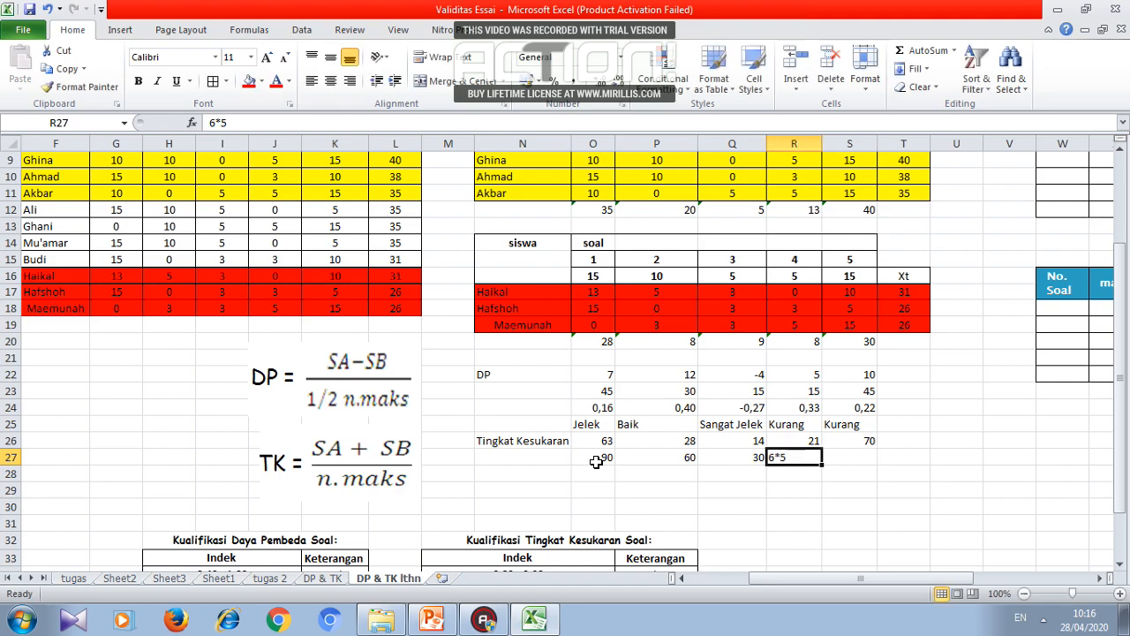
pyautogui.write('=')
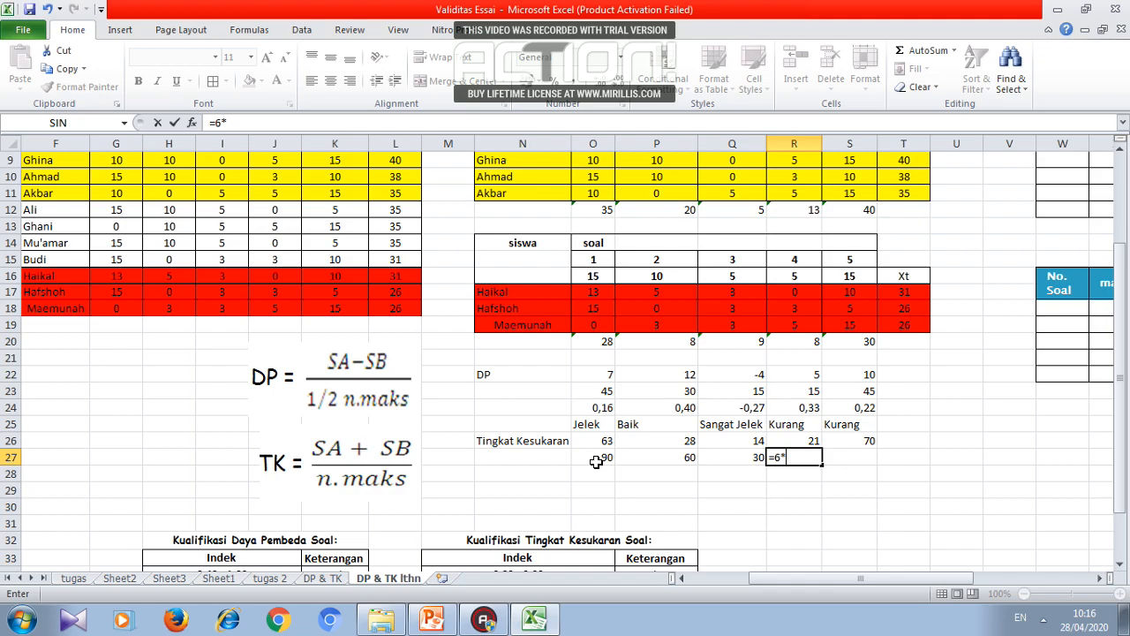
pyautogui.press('Return')
# - Calculate question 5's TK denominator in S27 with =6*15
pyautogui.press('Right')
pyautogui.press('Up')
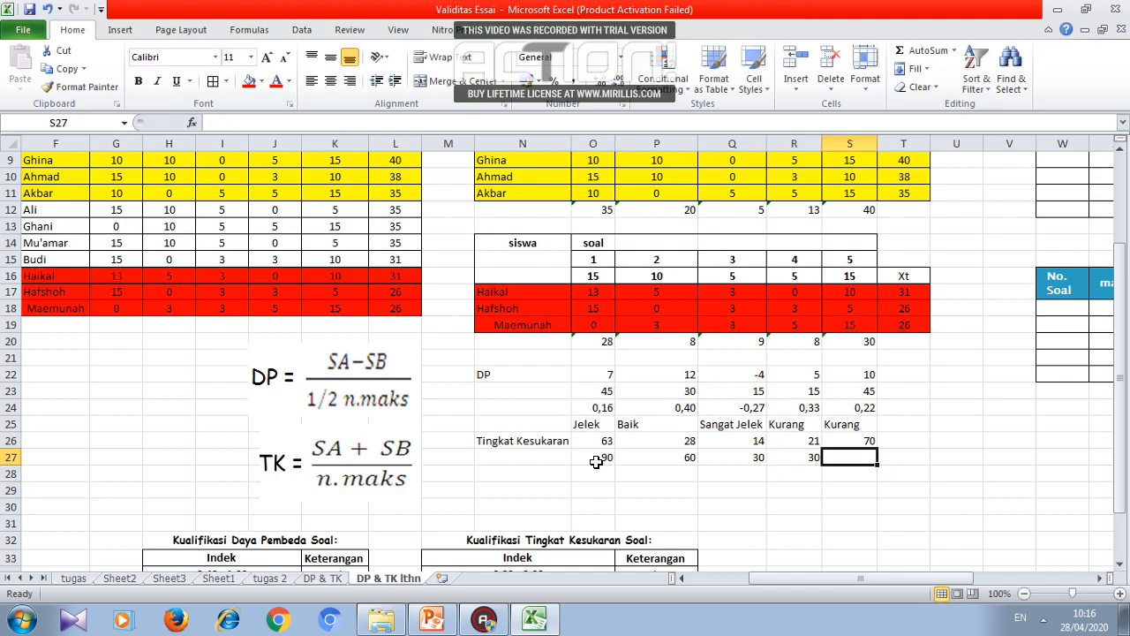
pyautogui.write('=6')
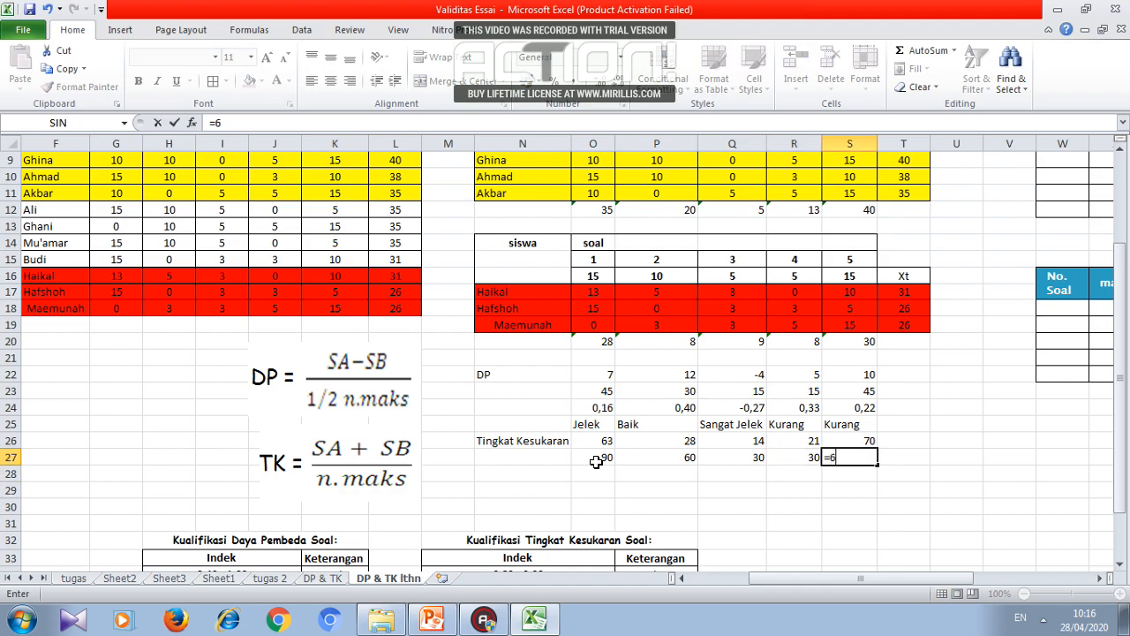
pyautogui.write('*15')
pyautogui.press('Return')
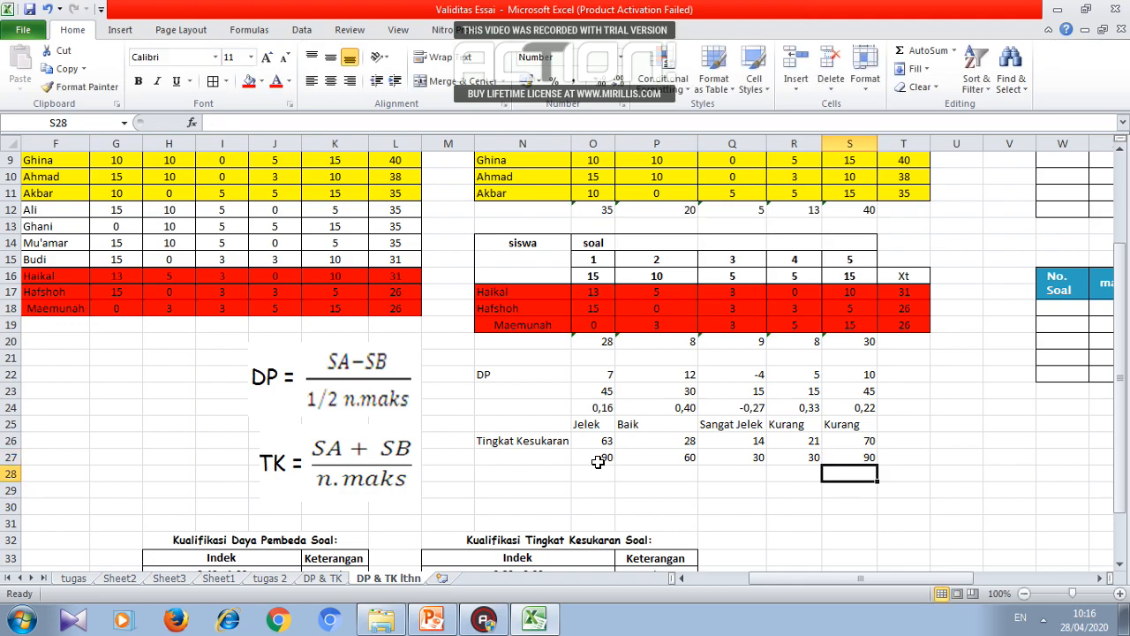
# - Compute question 1's TK in O28 with =O26/O27 and fill the formula across to S28 for the other questions
pyautogui.click(602, 473)
pyautogui.write('=')
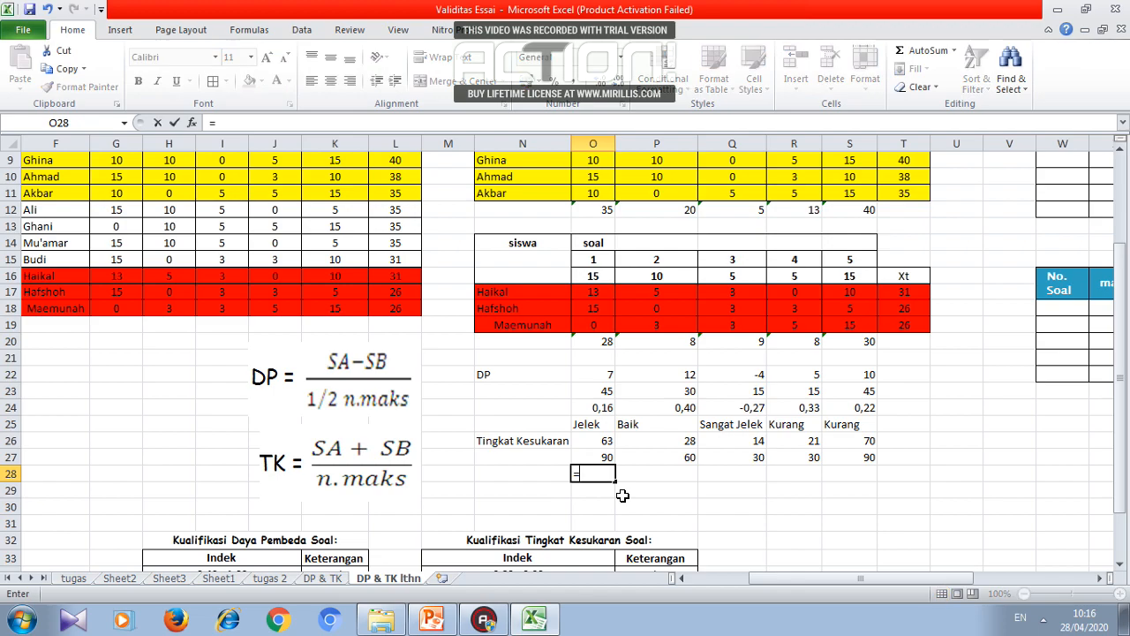
pyautogui.press('Up')
pyautogui.press('Up')
pyautogui.write('/')
pyautogui.press('Up')
pyautogui.press('Return')
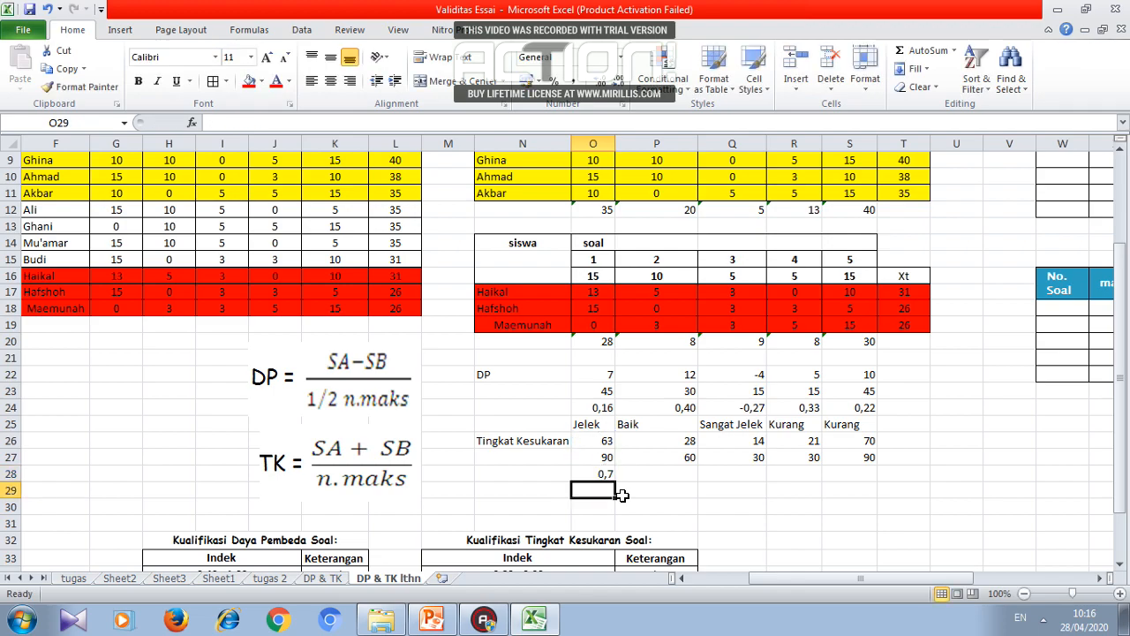
pyautogui.click(592, 473)
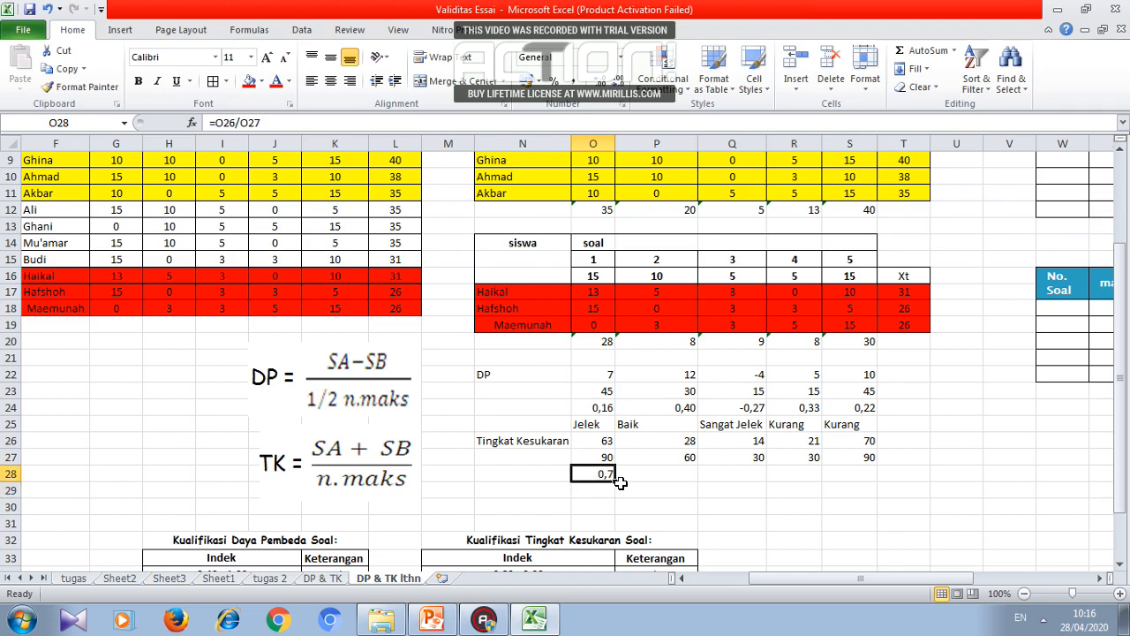
pyautogui.moveTo(614, 481); pyautogui.dragTo(848, 482)
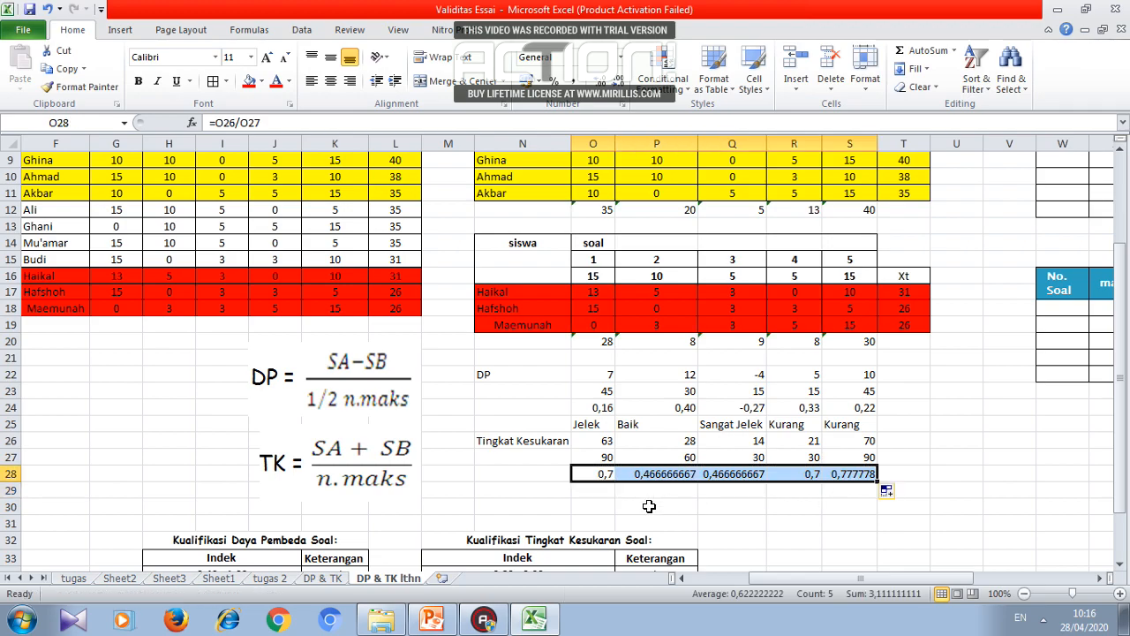
# - Format the TK results in O28:S28 to show two decimal places
pyautogui.click(602, 82)
pyautogui.click(599, 85)
pyautogui.click(599, 85)
# - Classify the TK of questions 1 and 2 in O29 and P29 as Mudah and Sedang
pyautogui.click(583, 493)
pyautogui.scroll(-3, 669, 511)
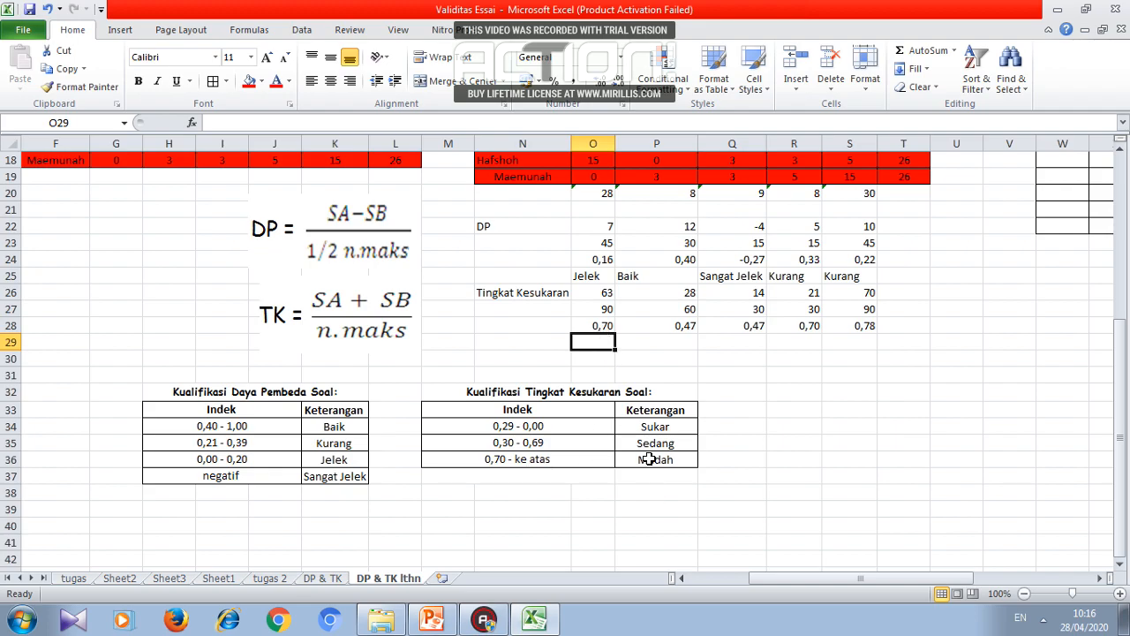
pyautogui.write('Mudah')
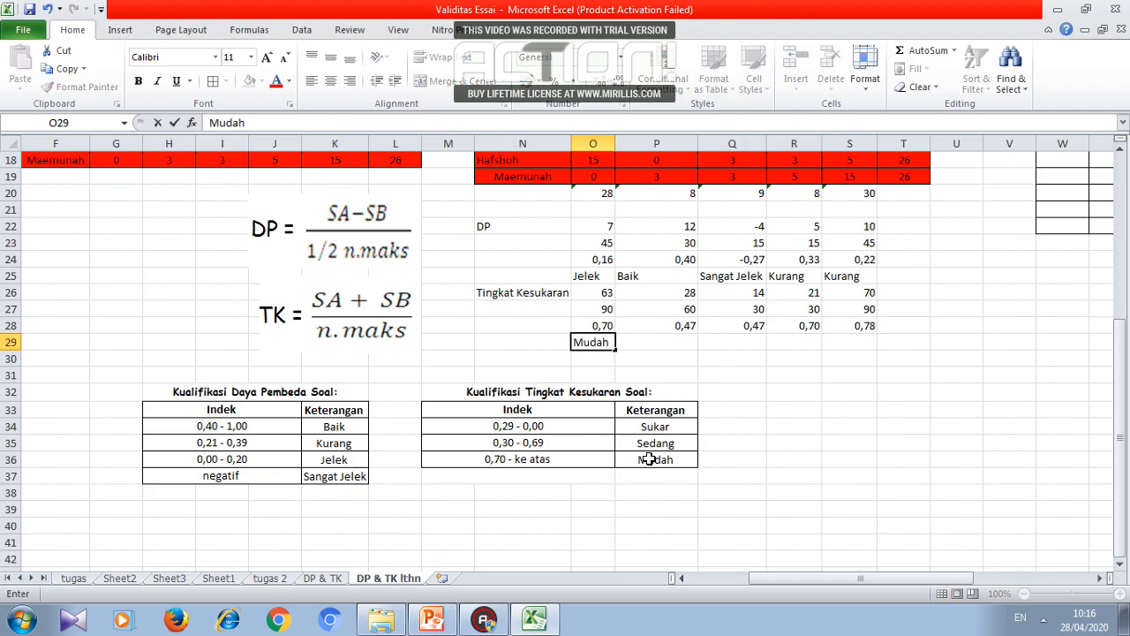
pyautogui.press('Tab')
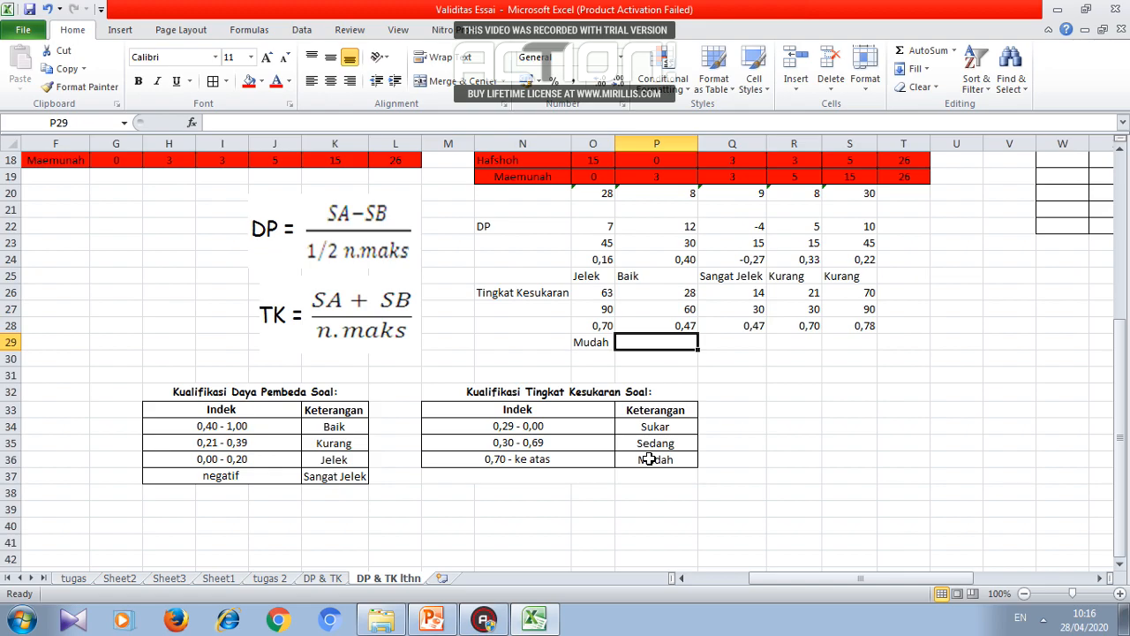
pyautogui.write('Sedang')
pyautogui.press('Tab')
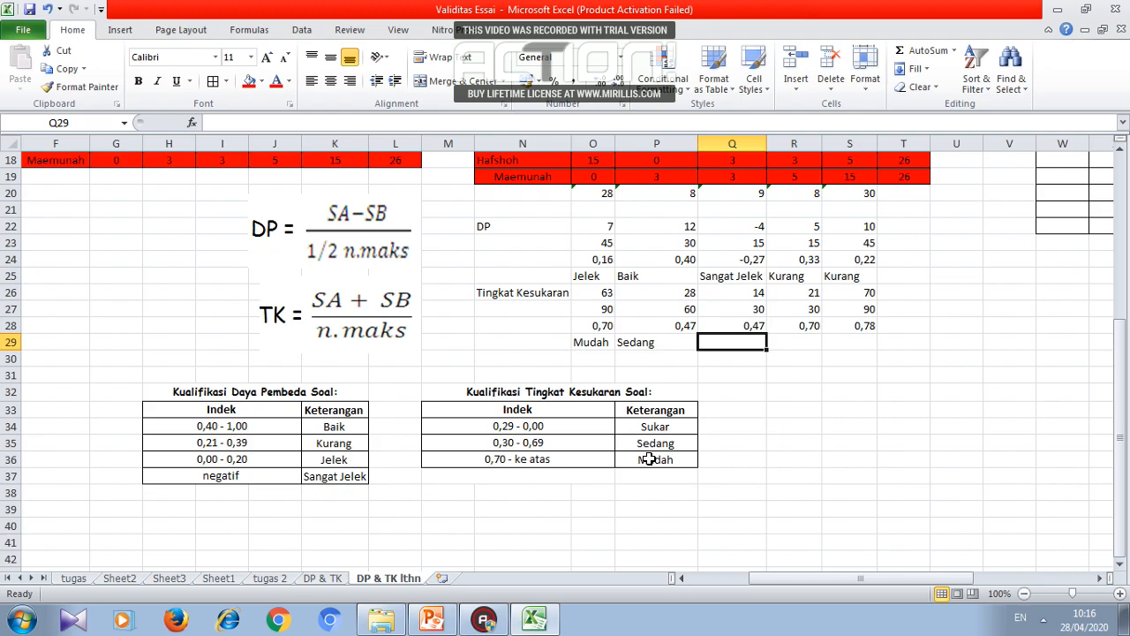
# - Classify the TK of questions 3, 4 and 5 in Q29:S29 as Sedang, Mudah and Mudah
pyautogui.write('Sedang')
pyautogui.press('Tab')
pyautogui.write('Mudah')
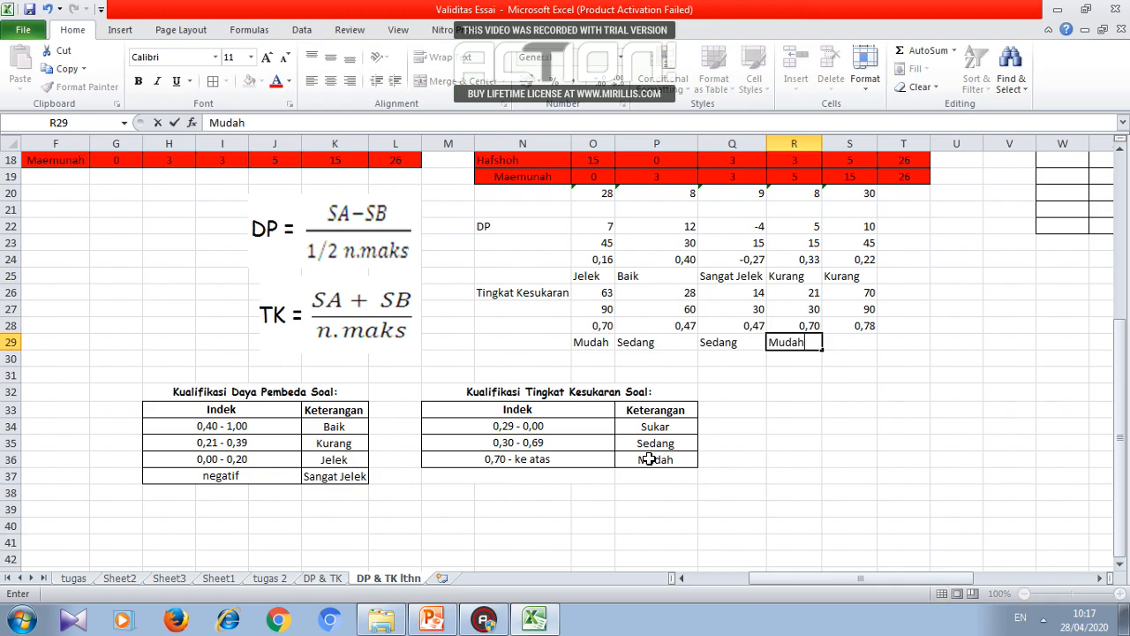
pyautogui.press('Tab')
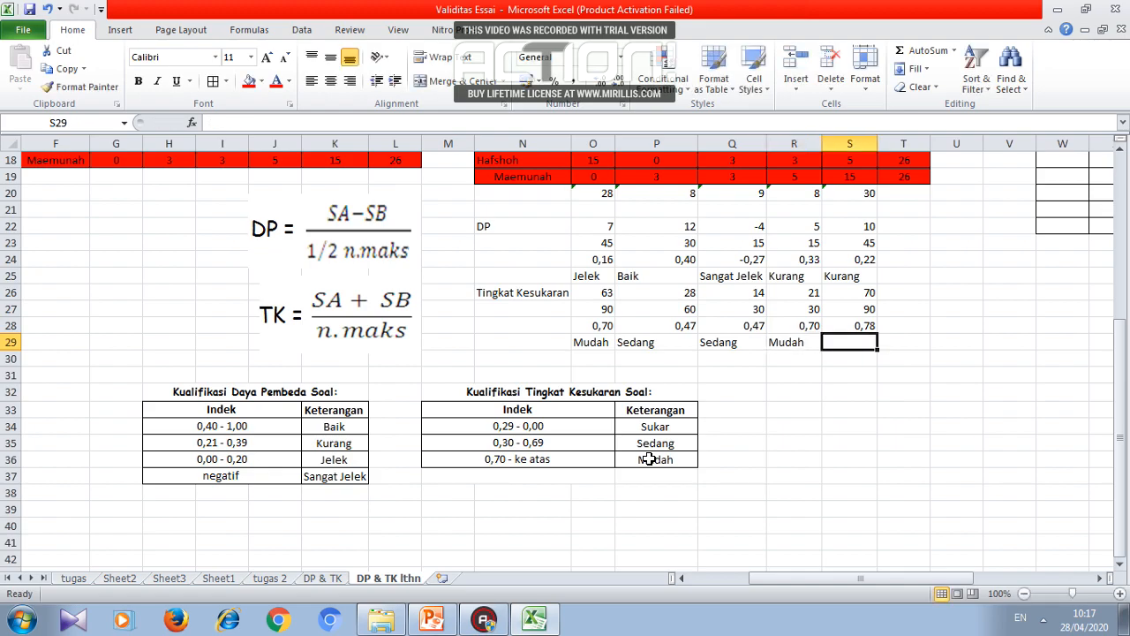
pyautogui.write('Muda')
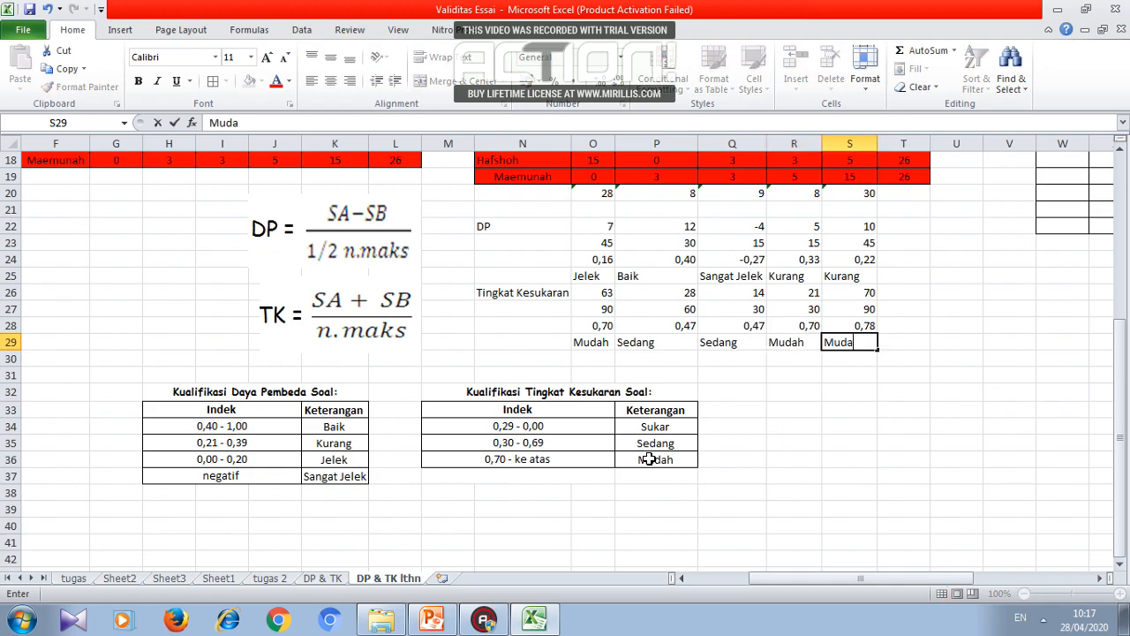
pyautogui.write('h')
pyautogui.press('Tab')
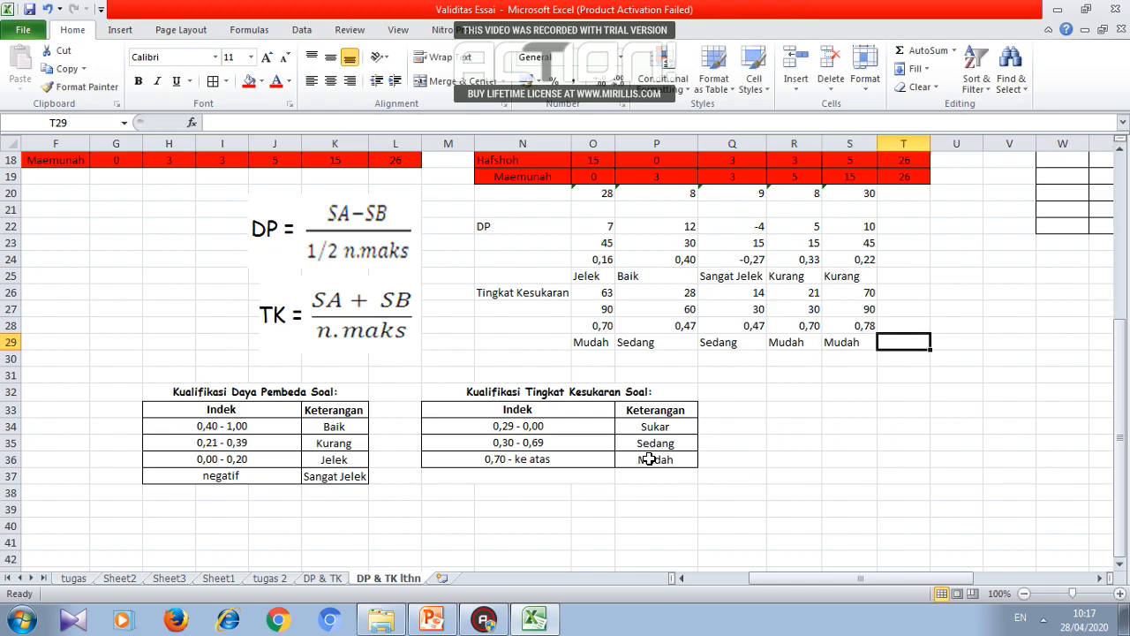
# - Number the questions 1 to 5 in the No. Soal column of the Daya Pembeda table, cells W8:W12
pyautogui.moveTo(819, 577); pyautogui.dragTo(878, 578)
pyautogui.scroll(2, 854, 454)
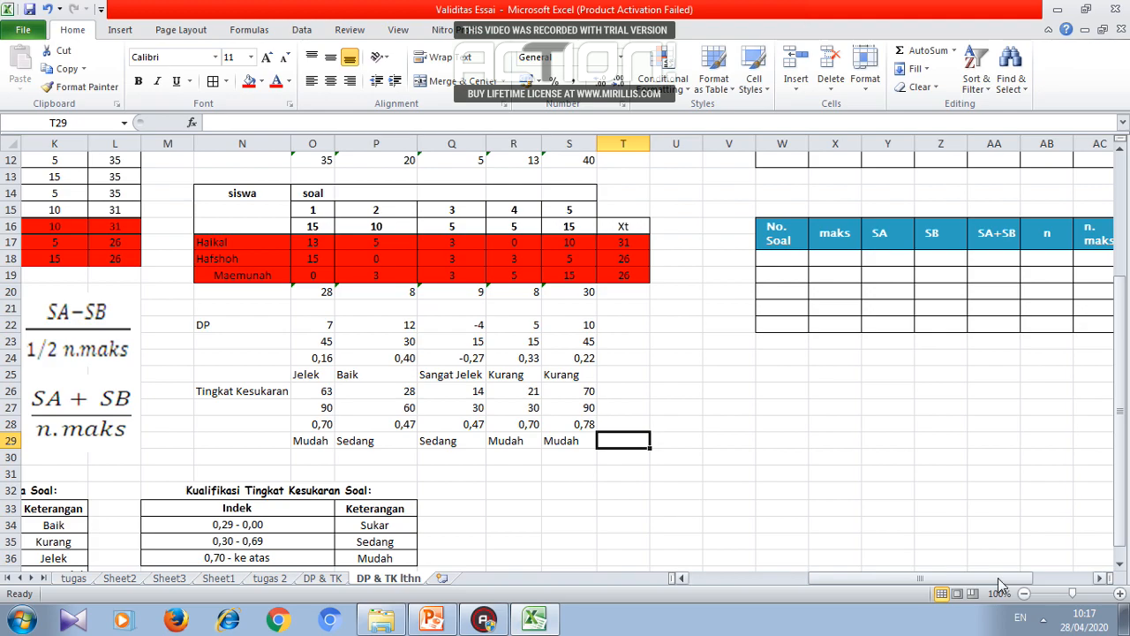
pyautogui.click(1099, 578)
pyautogui.click(1099, 577)
pyautogui.click(1099, 578)
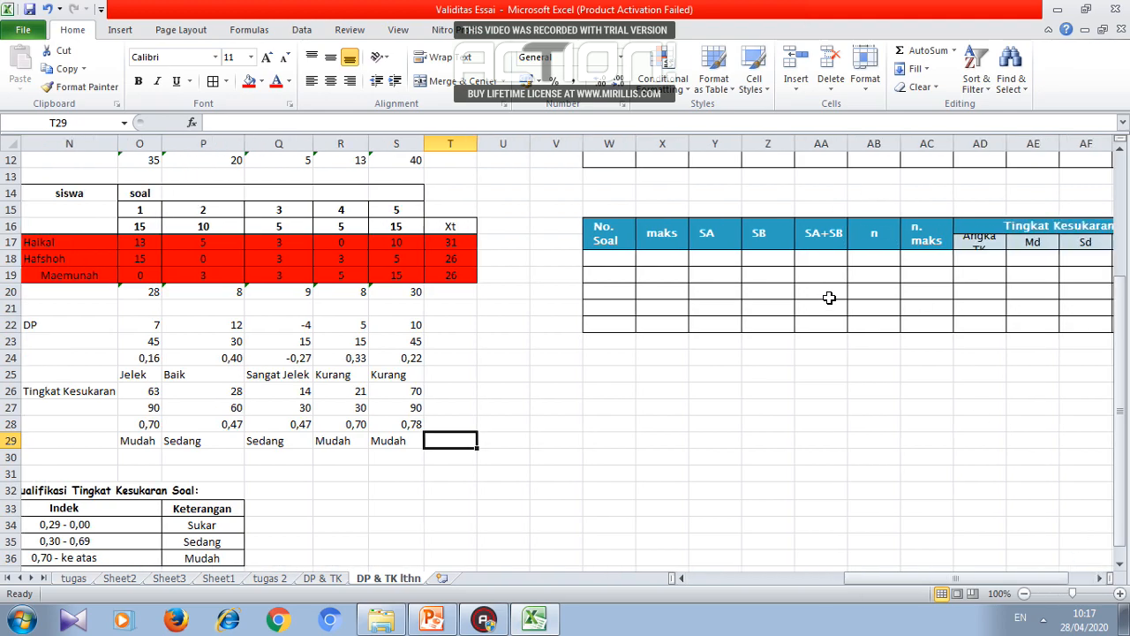
pyautogui.scroll(3, 827, 297)
pyautogui.click(620, 257)
pyautogui.write('1')
pyautogui.press('Return')
pyautogui.write('2')
pyautogui.press('Return')
pyautogui.write('3')
pyautogui.press('Return')
pyautogui.write('4')
pyautogui.press('Return')
pyautogui.write('5')
pyautogui.press('Return')
# - Enter the maximum scores 15, 10, 5, 5 and 15 in the maks column, cells X8:X12
pyautogui.press('Right')
pyautogui.press('Up')
pyautogui.press('Up')
pyautogui.press('Up')
pyautogui.press('Up')
pyautogui.press('Up')
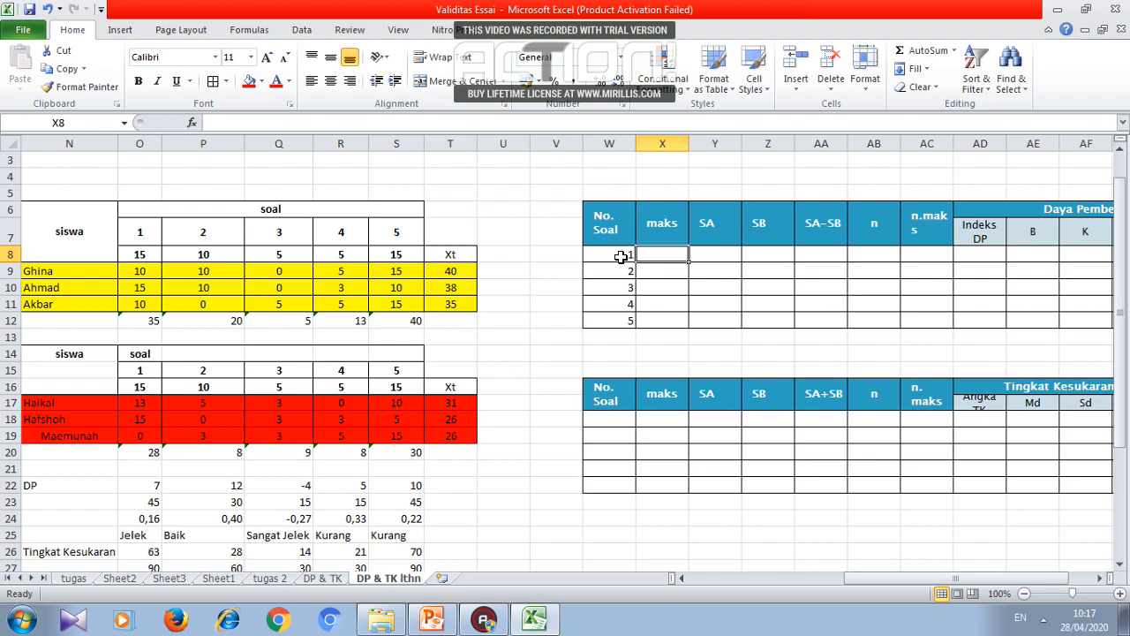
pyautogui.write('15')
pyautogui.press('Return')
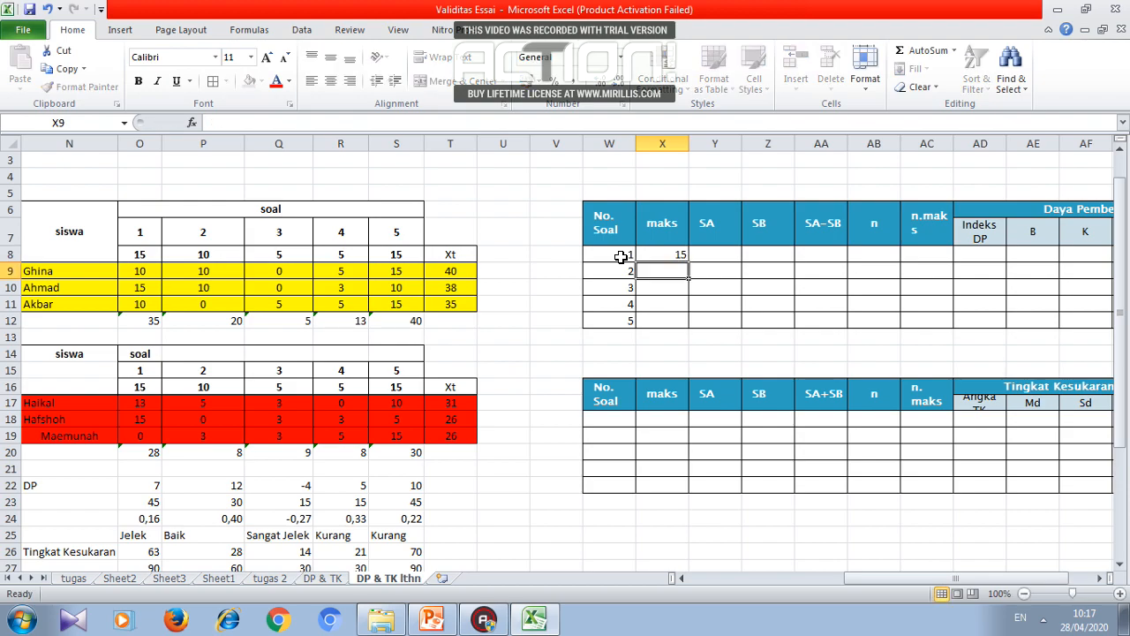
pyautogui.write('10')
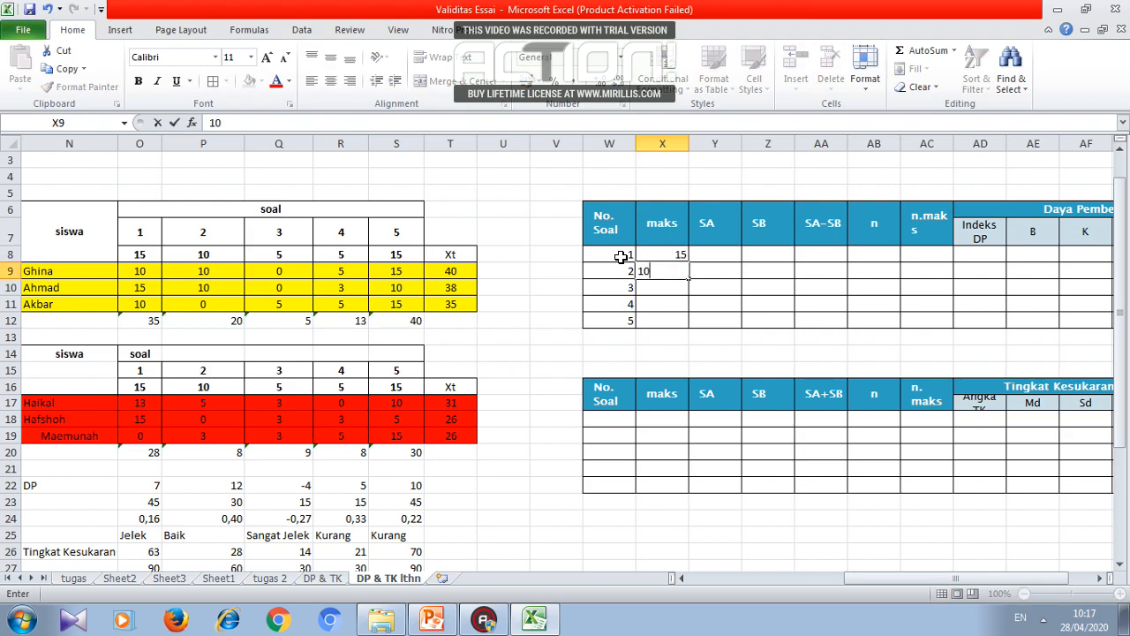
pyautogui.press('Return')
pyautogui.write('5')
pyautogui.press('Return')
pyautogui.write('5')
pyautogui.press('Return')
pyautogui.write('15')
pyautogui.press('Tab')
# - Enter the upper-group sums 35, 20, 5, 13 and 40 in the SA column, cells Y8:Y12
pyautogui.press('Up')
pyautogui.press('Up')
pyautogui.press('Up')
pyautogui.press('Up')
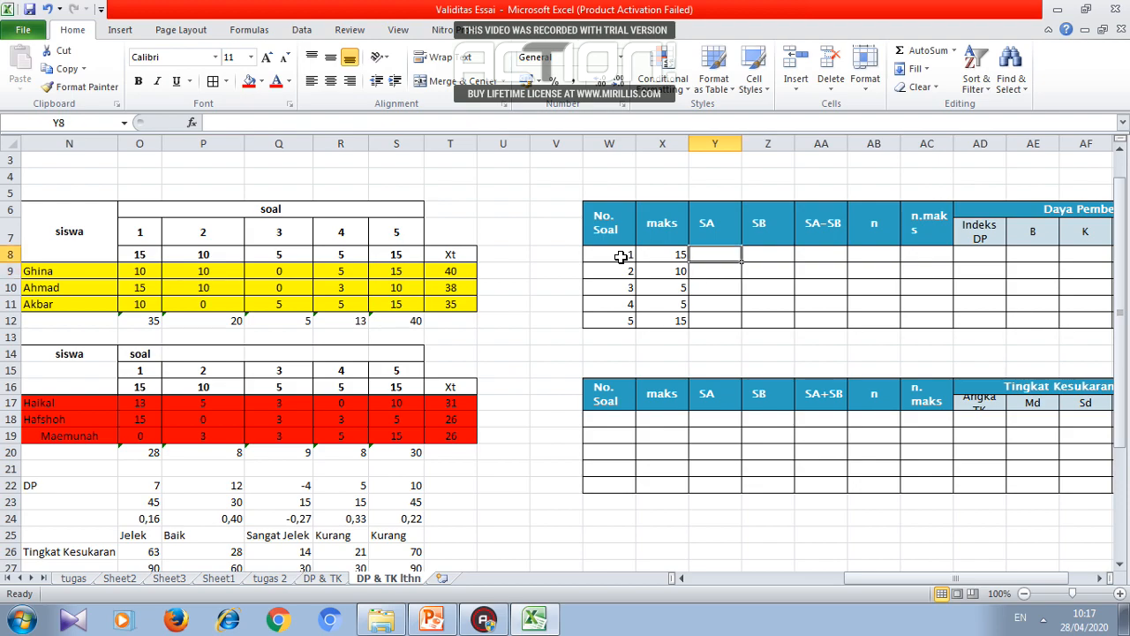
pyautogui.write('35')
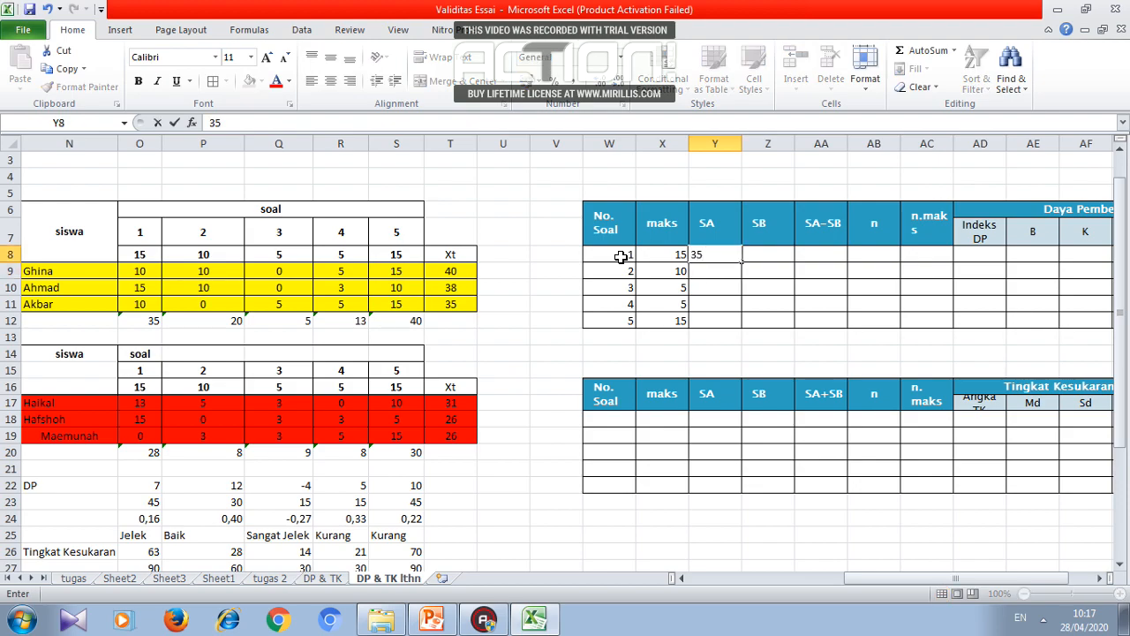
pyautogui.press('Return')
pyautogui.write('20')
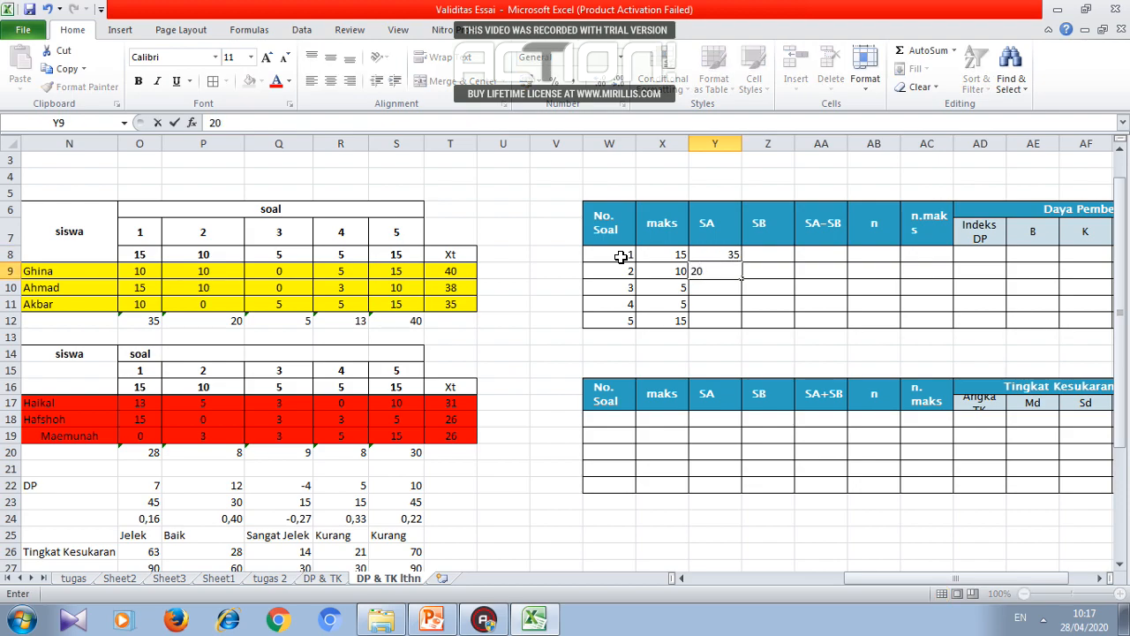
pyautogui.press('Return')
pyautogui.write('5')
pyautogui.press('Return')
pyautogui.write('13')
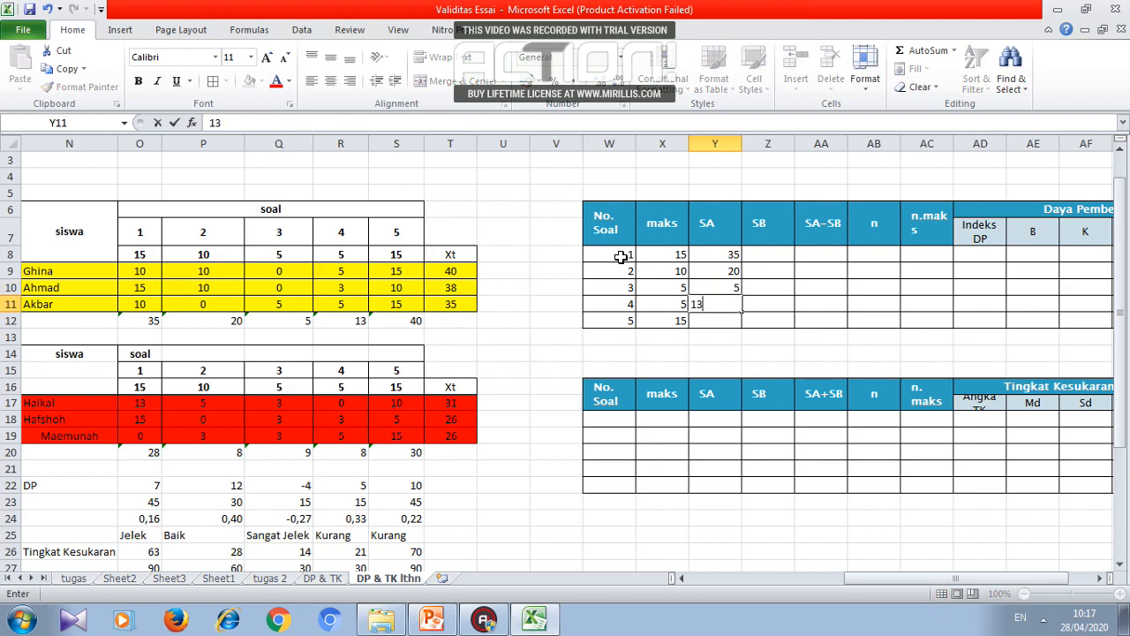
pyautogui.press('Return')
pyautogui.write('40')
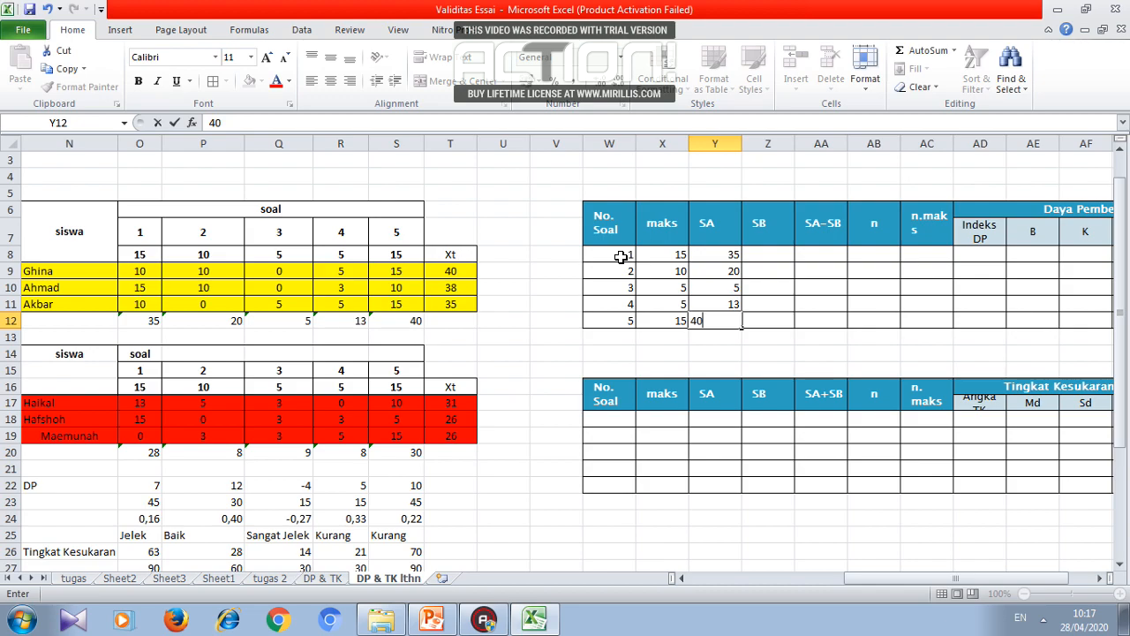
pyautogui.press('Tab')
# - Enter the lower-group sums 28, 8, 9, 8 and 30 in the SB column, cells Z8:Z12
pyautogui.press('Up')
pyautogui.press('Up')
pyautogui.press('Up')
pyautogui.press('Up')
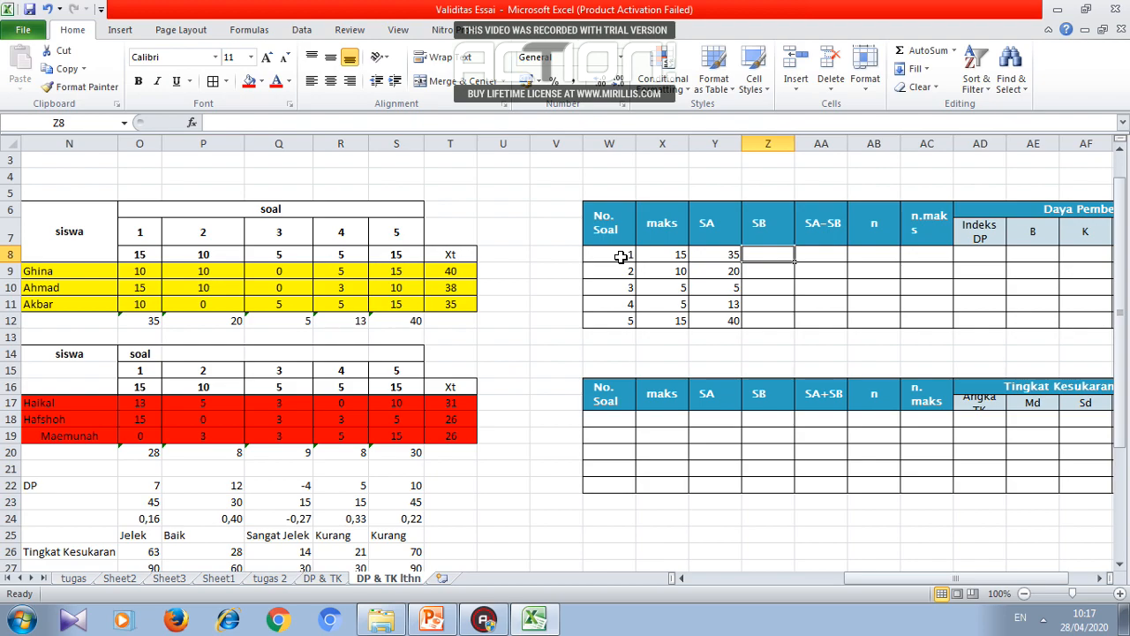
pyautogui.write('2')
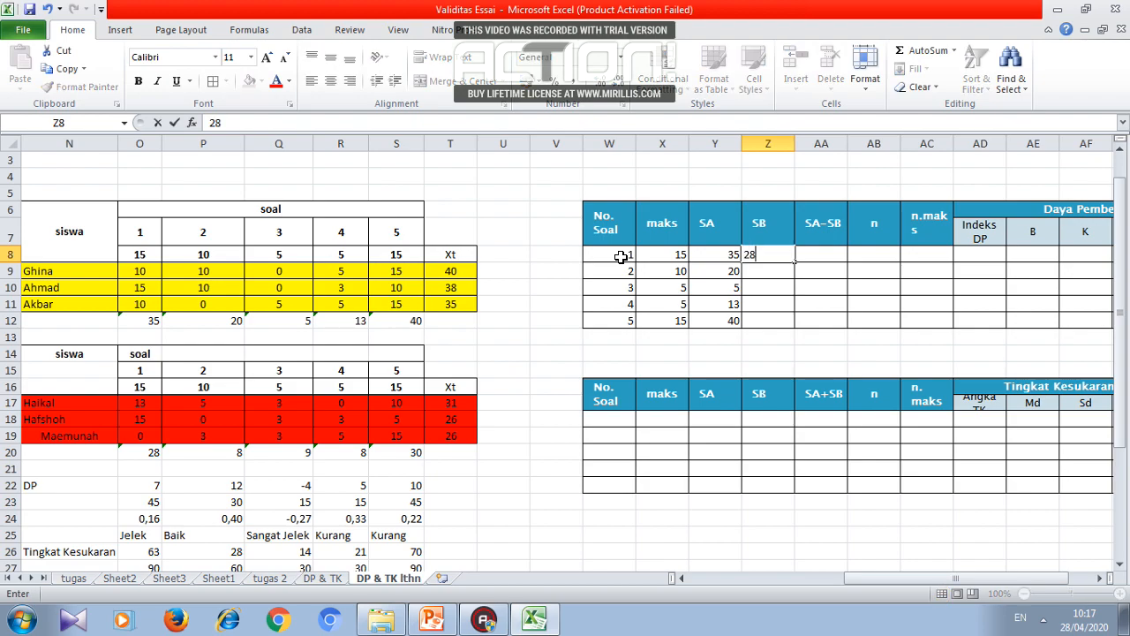
pyautogui.write('8')
pyautogui.press('Return')
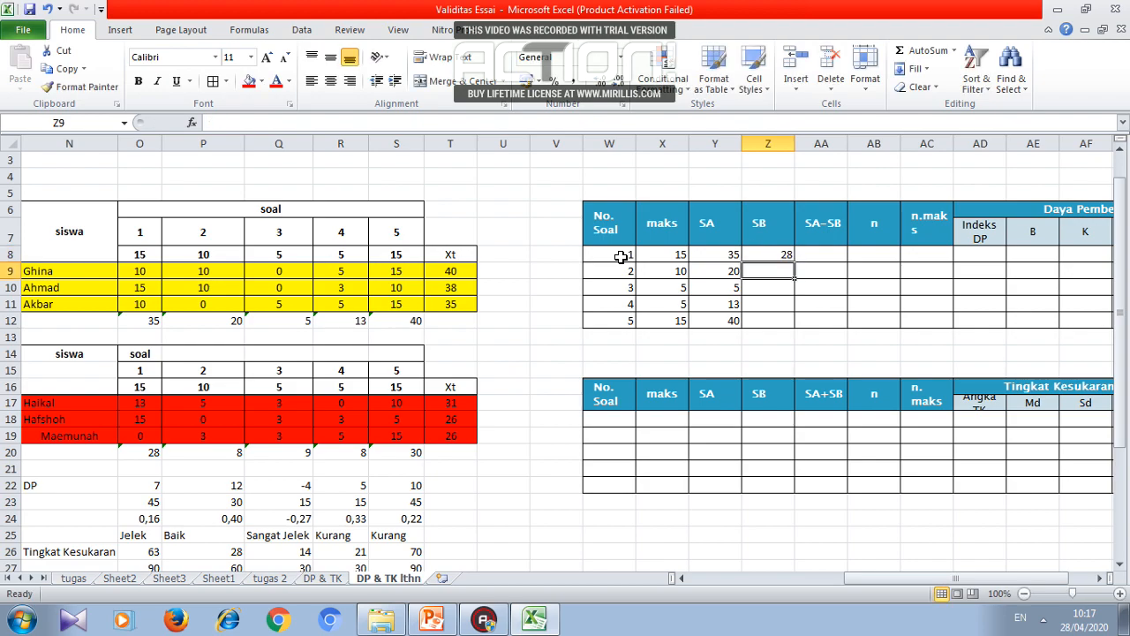
pyautogui.write('8')
pyautogui.press('Return')
pyautogui.write('9')
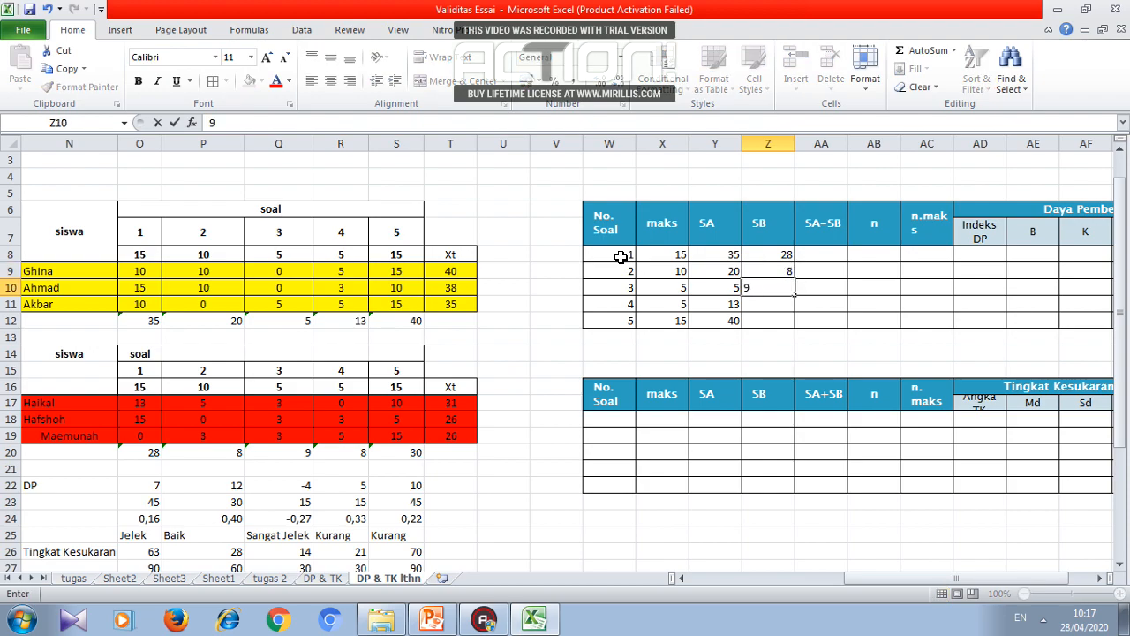
pyautogui.press('Return')
pyautogui.write('8')
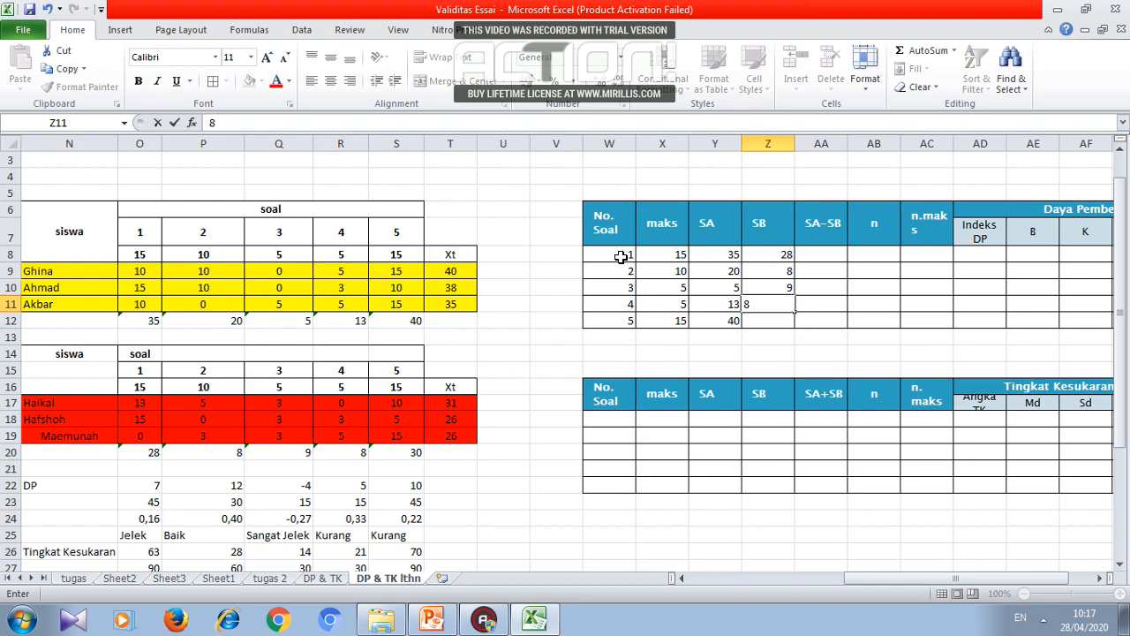
pyautogui.press('Return')
pyautogui.write('30')
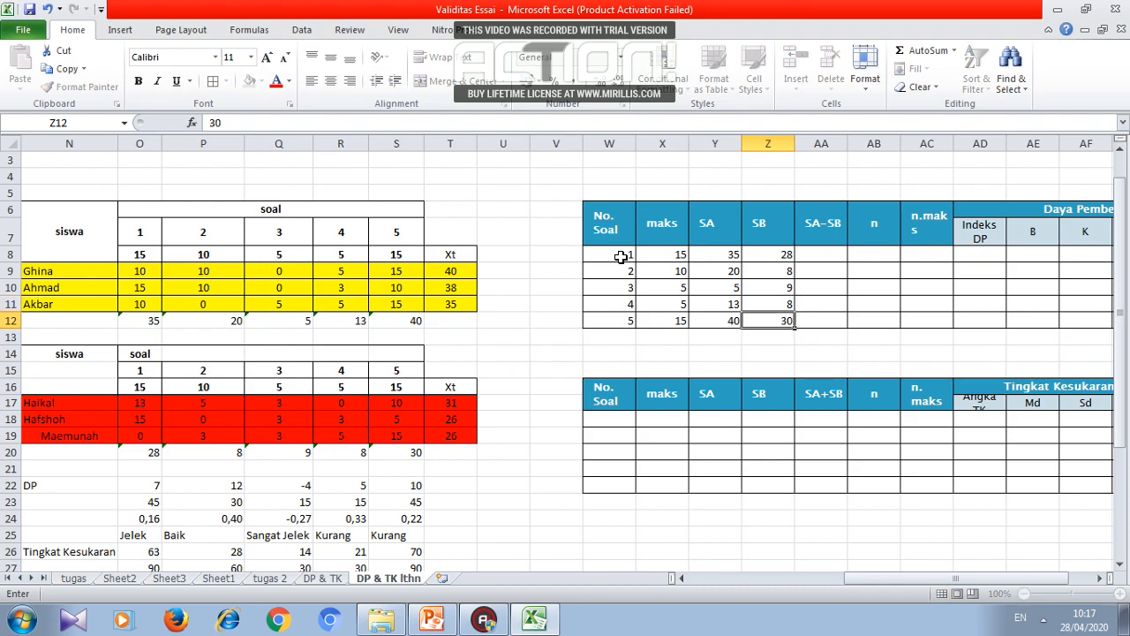
pyautogui.press('Tab')
# - Calculate SA−SB in AA8 with =Y8-Z8 and fill the formula down to AA12
pyautogui.press('Up')
pyautogui.press('Up')
pyautogui.press('Up')
pyautogui.press('Up')
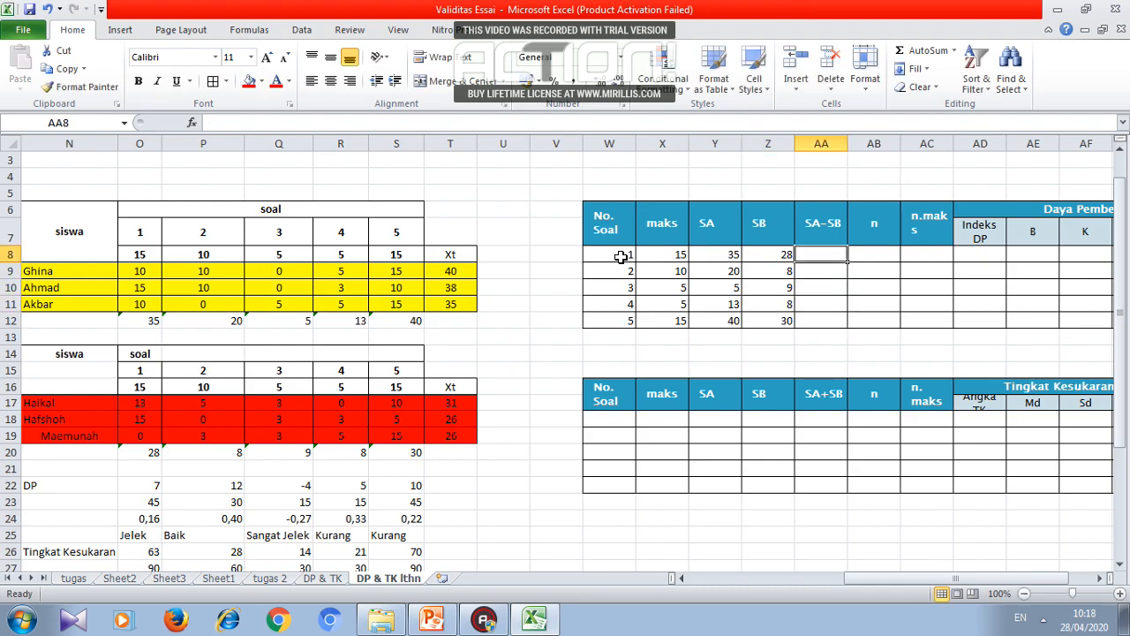
pyautogui.write('=')
pyautogui.press('Left')
pyautogui.press('Left')
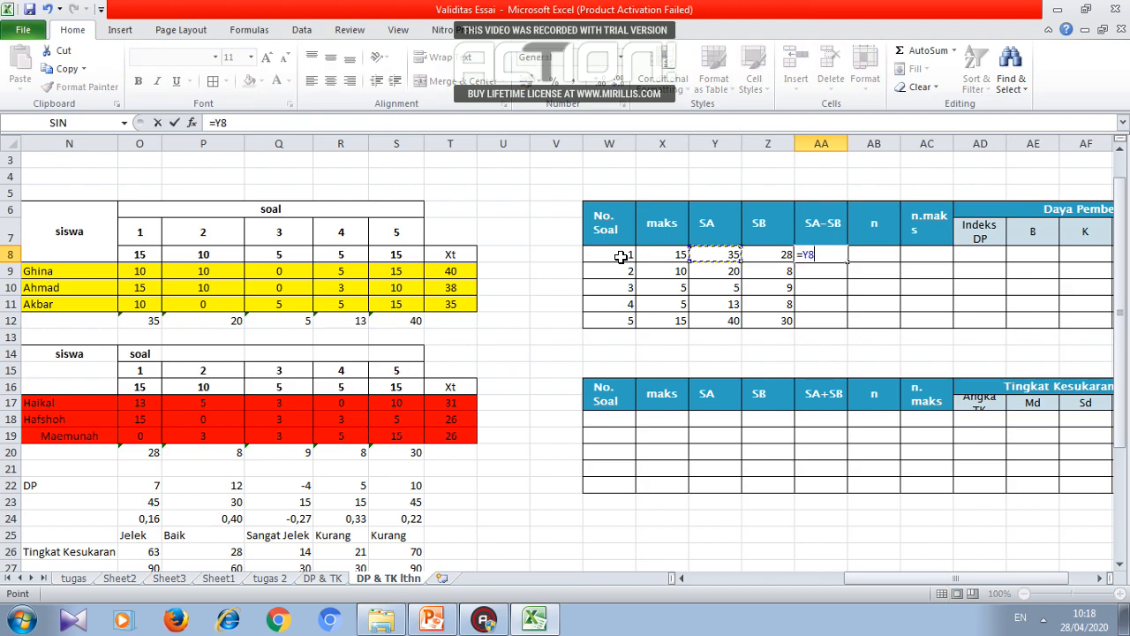
pyautogui.write('-')
pyautogui.press('Left')
pyautogui.press('Return')
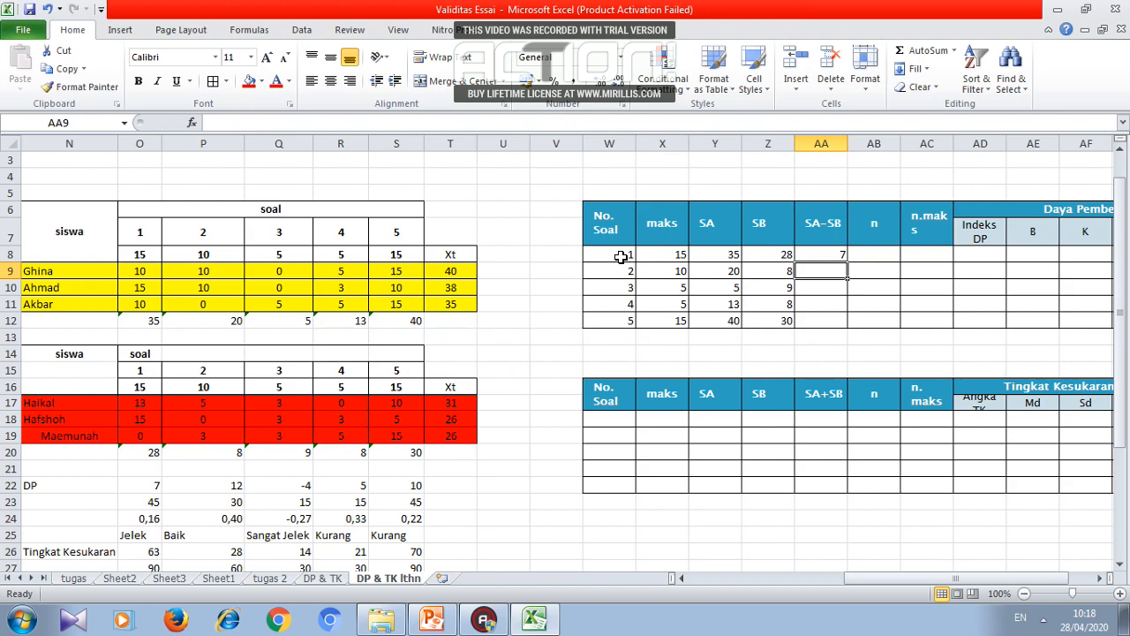
pyautogui.click(832, 253)
pyautogui.moveTo(846, 258); pyautogui.dragTo(846, 324)
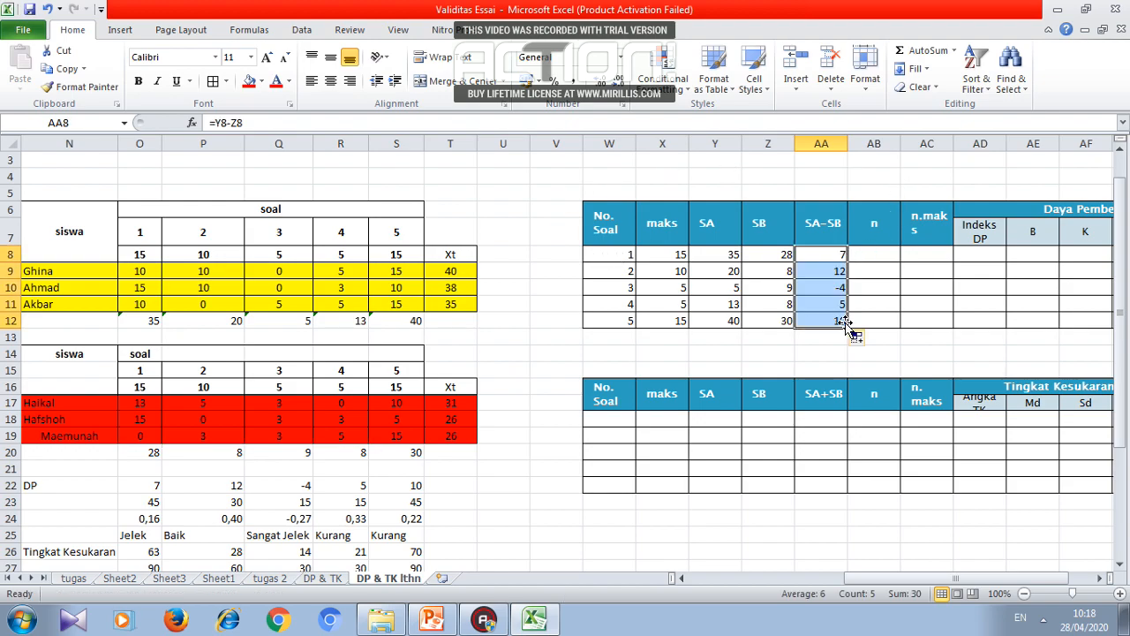
# - Enter 6 as n for question 1 in AB8 and copy it to AB9:AB12
pyautogui.press('Right')
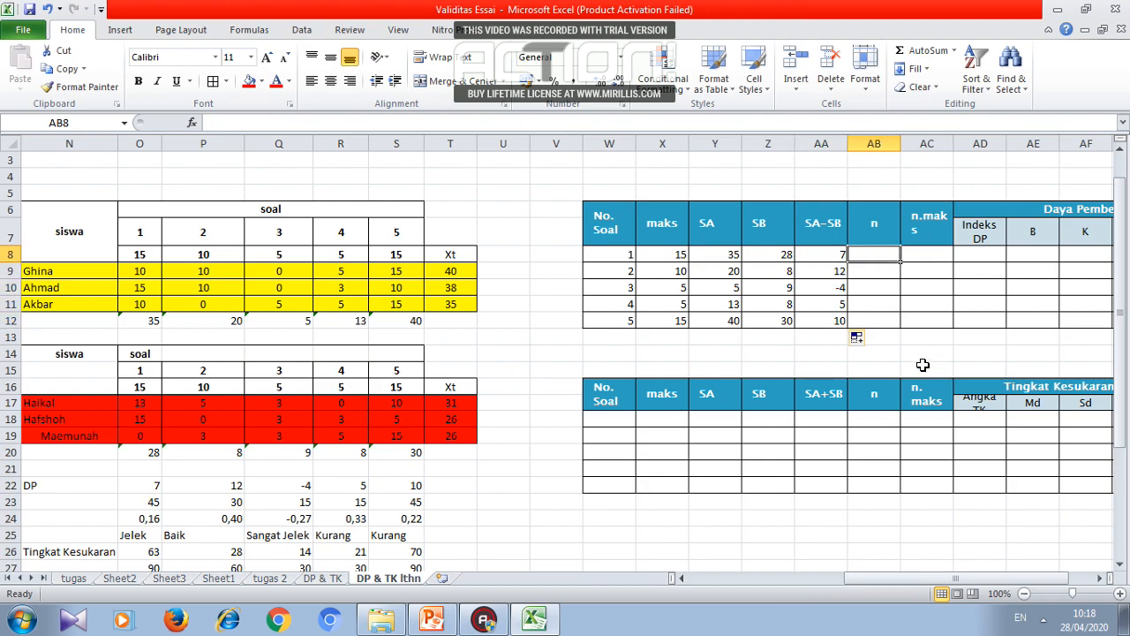
pyautogui.write('6')
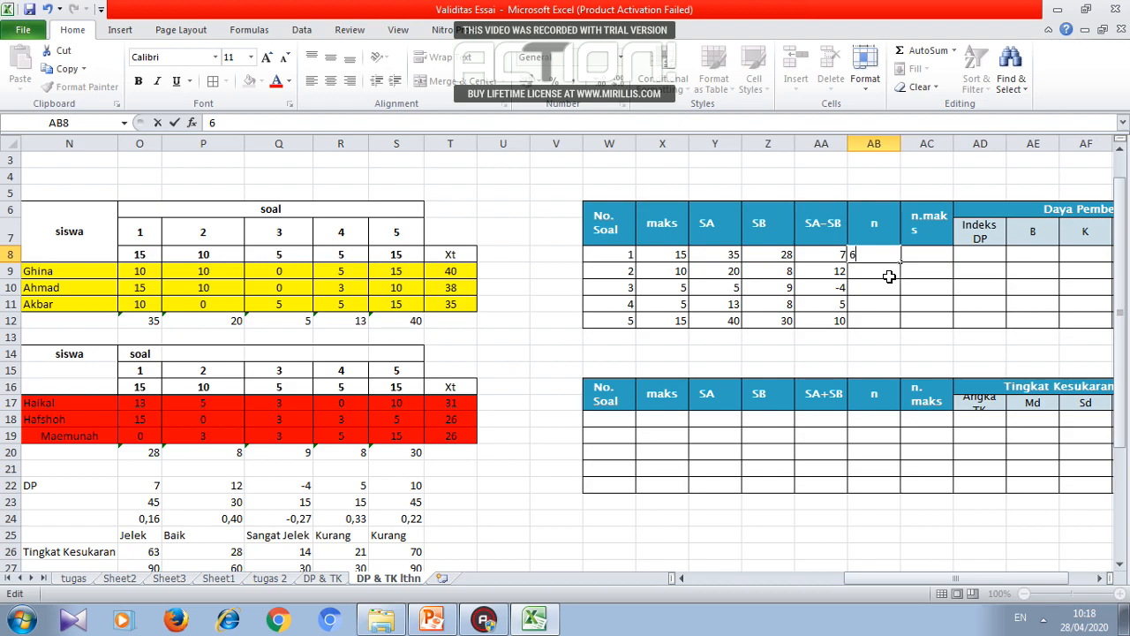
pyautogui.click(887, 272)
pyautogui.click(879, 254)
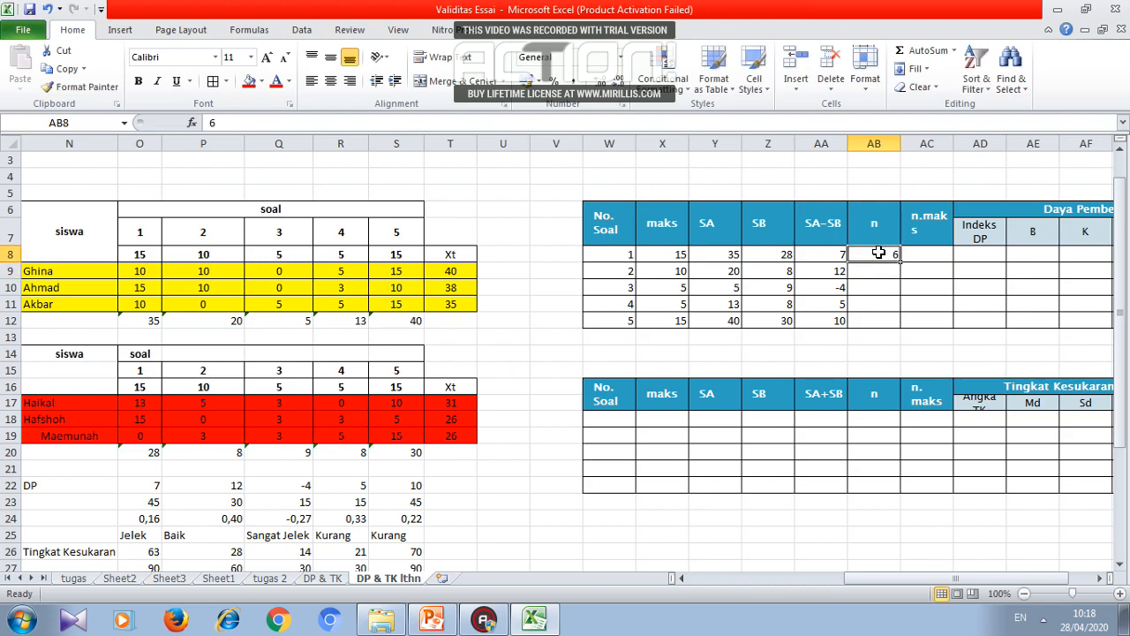
pyautogui.hotkey('ctrl', 'c')
pyautogui.click(882, 274)
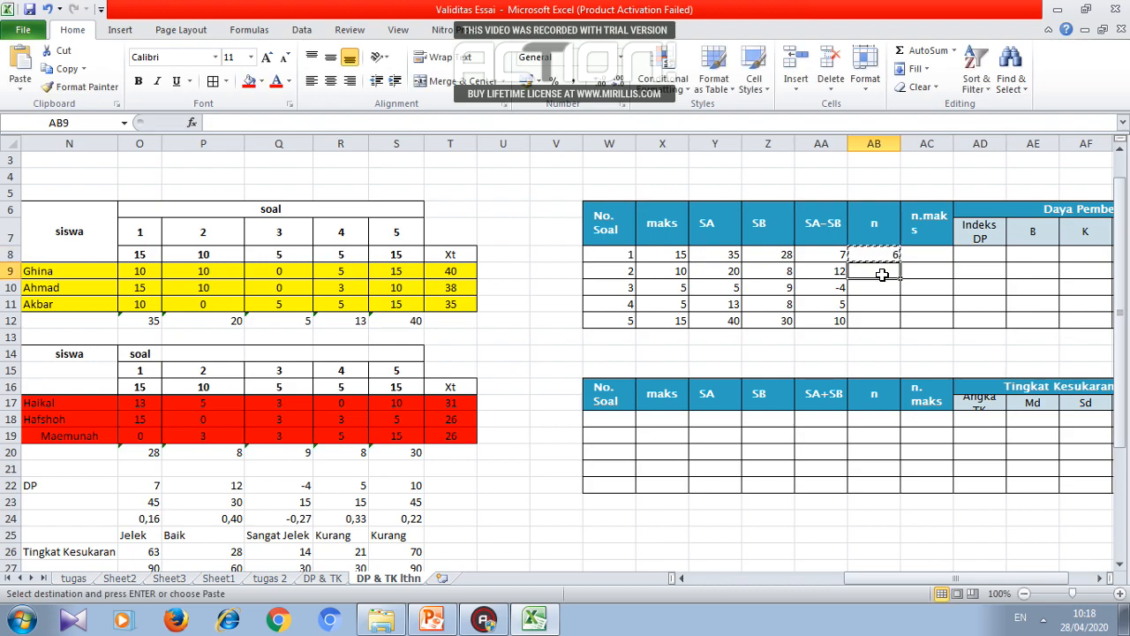
pyautogui.hotkey('shift', 'Down')
pyautogui.hotkey('shift', 'Down')
pyautogui.hotkey('shift', 'Down')
pyautogui.hotkey('ctrl', 'v')
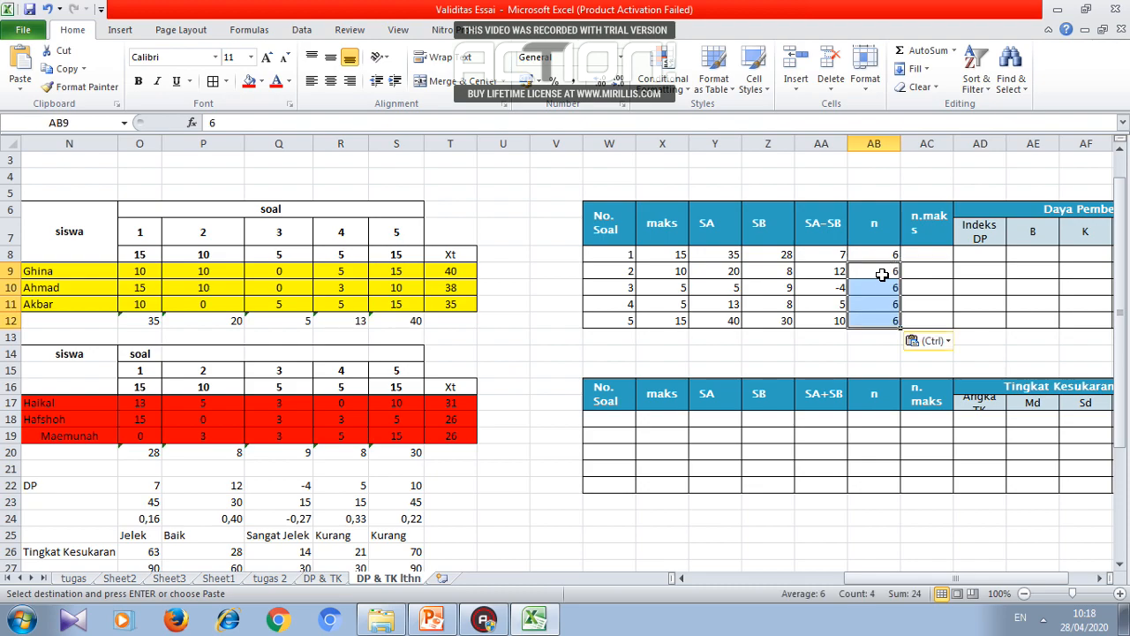
# - Calculate n.maks in AC8 with =AB8*X8 and fill the formula down to AC12
pyautogui.press('Right')
pyautogui.press('Up')
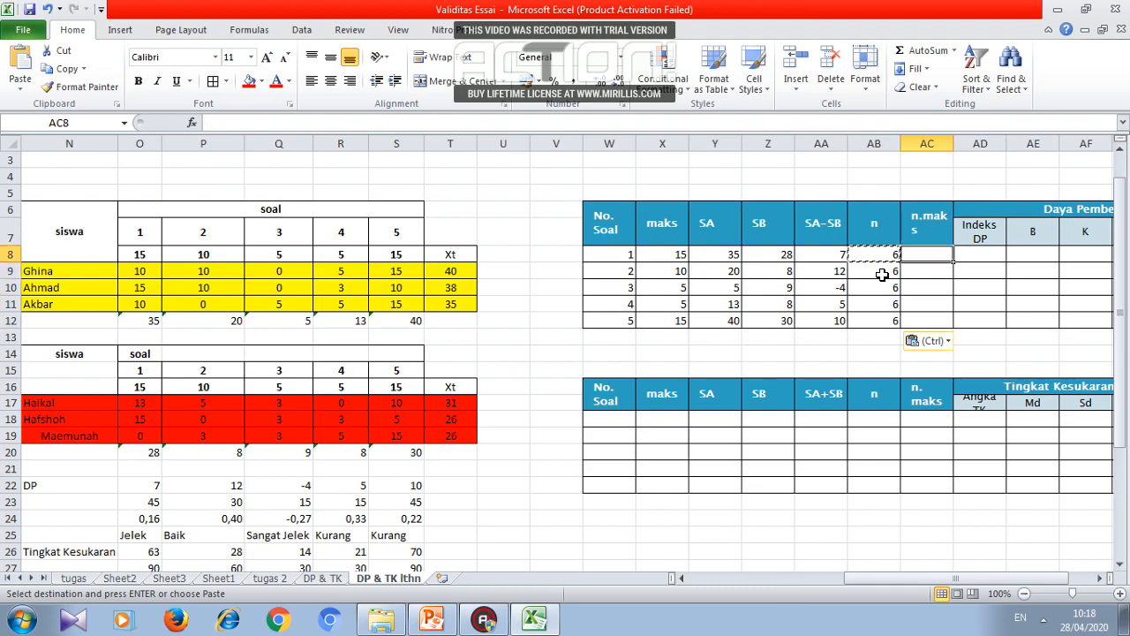
pyautogui.write('=')
pyautogui.press('Left')
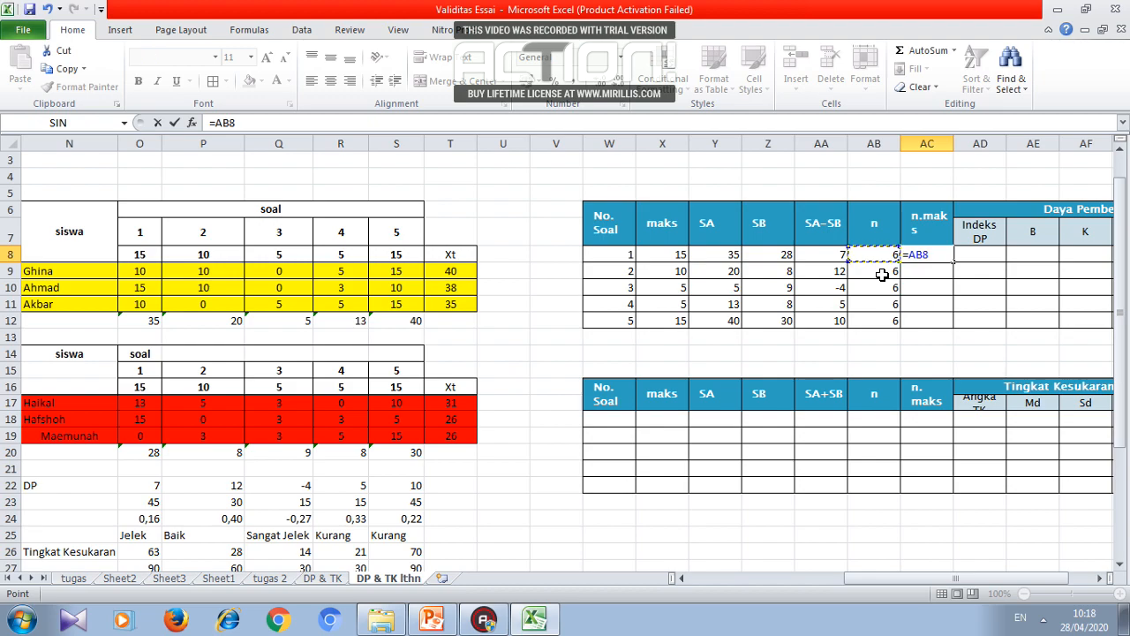
pyautogui.write('*')
pyautogui.press('Left')
pyautogui.press('Left')
pyautogui.press('Left')
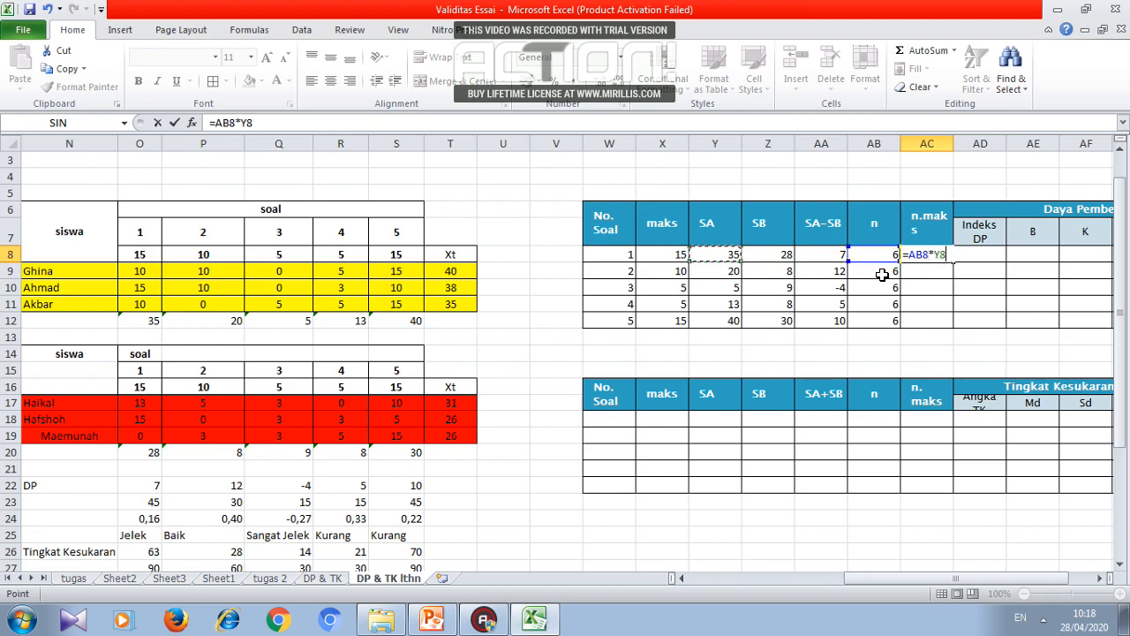
pyautogui.press('Return')
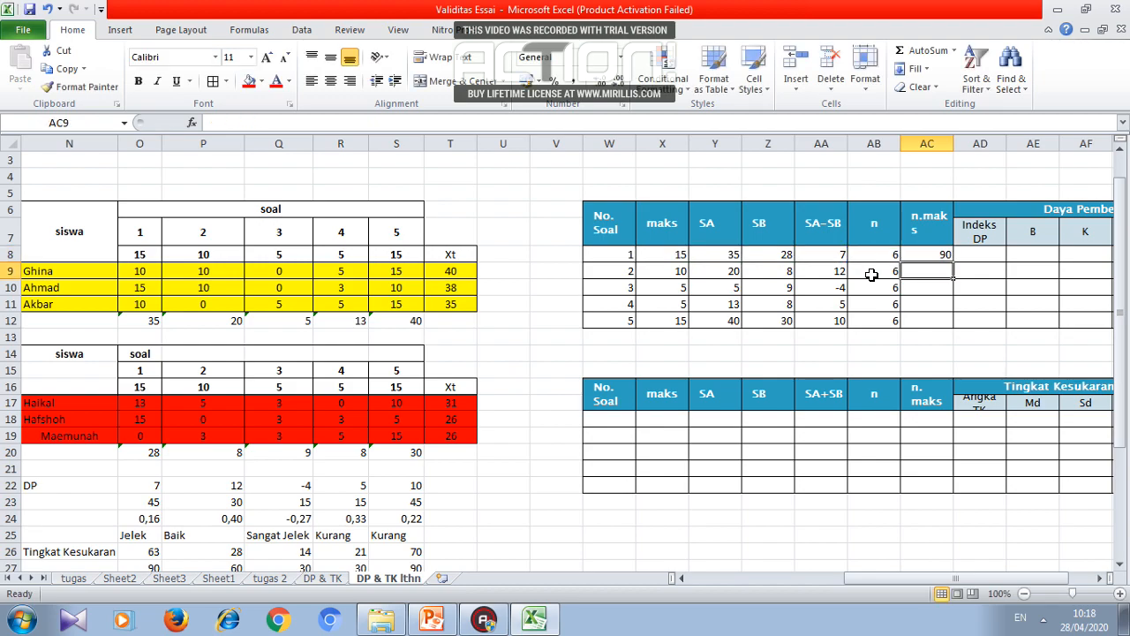
pyautogui.click(941, 256)
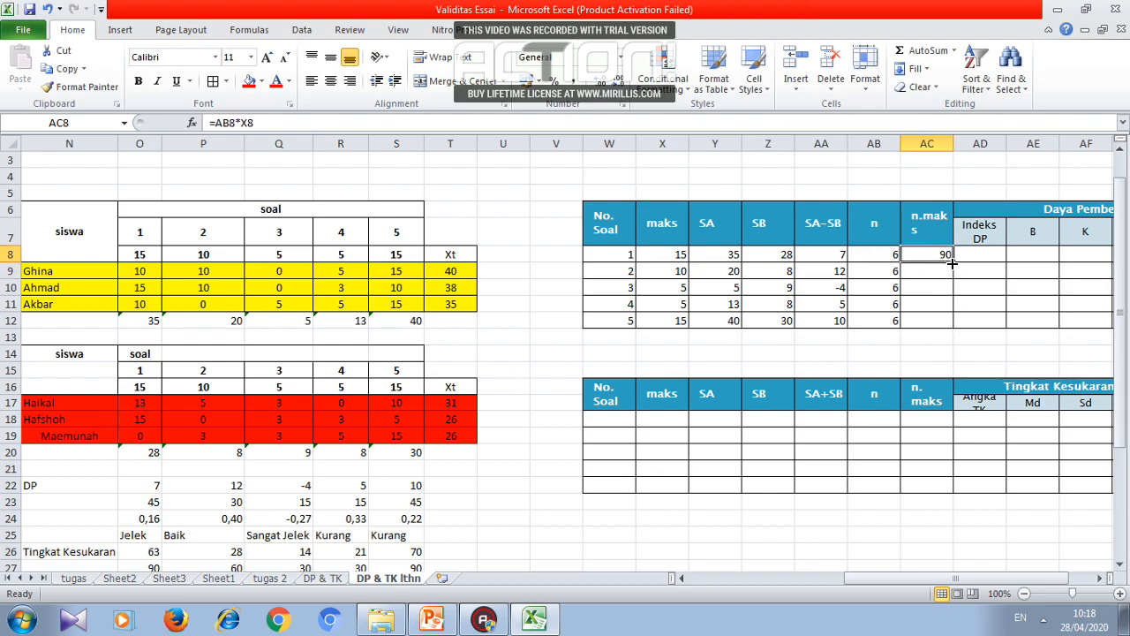
pyautogui.moveTo(952, 260); pyautogui.dragTo(956, 325)
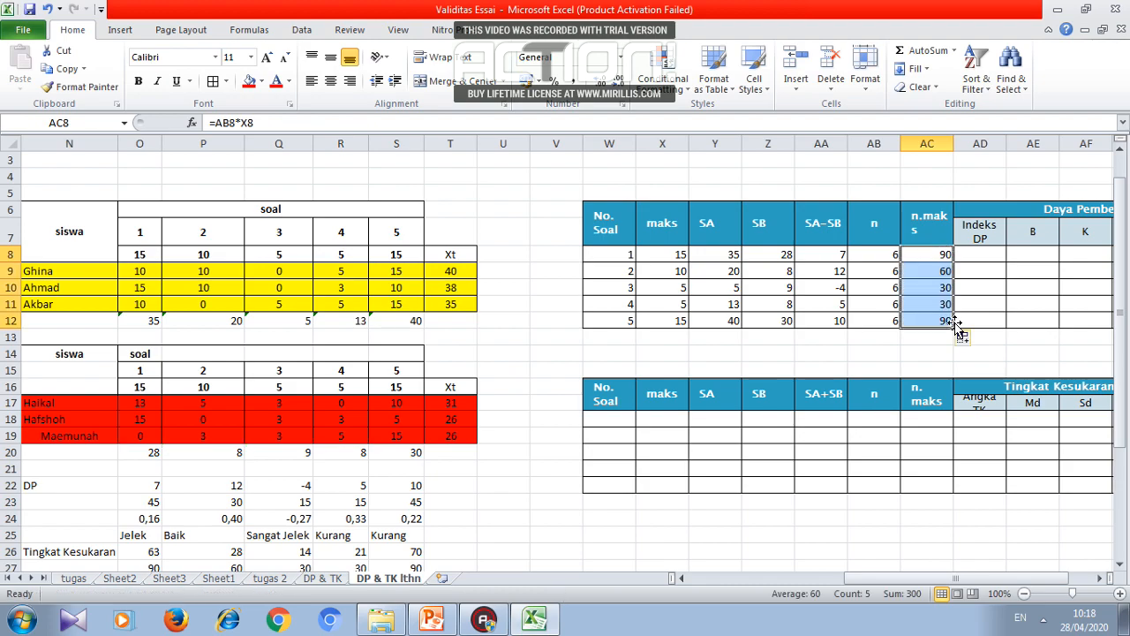
# - Calculate Indeks DP in AD8 with =AA8/(0,5*AC8) and fill the formula down to AD12
pyautogui.click(966, 253)
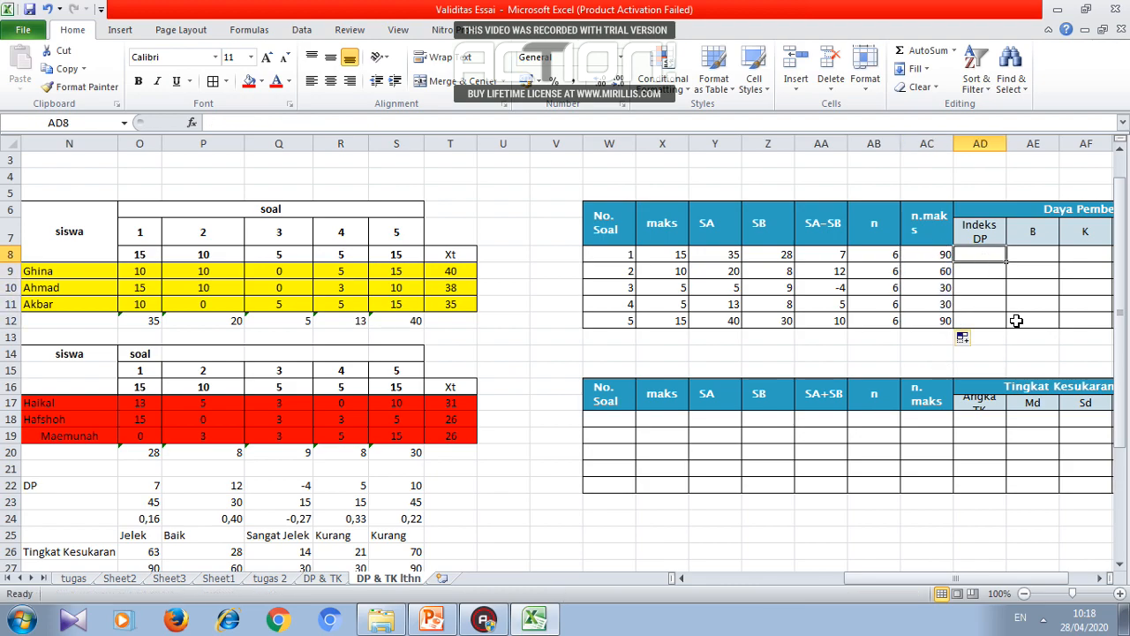
pyautogui.write('=')
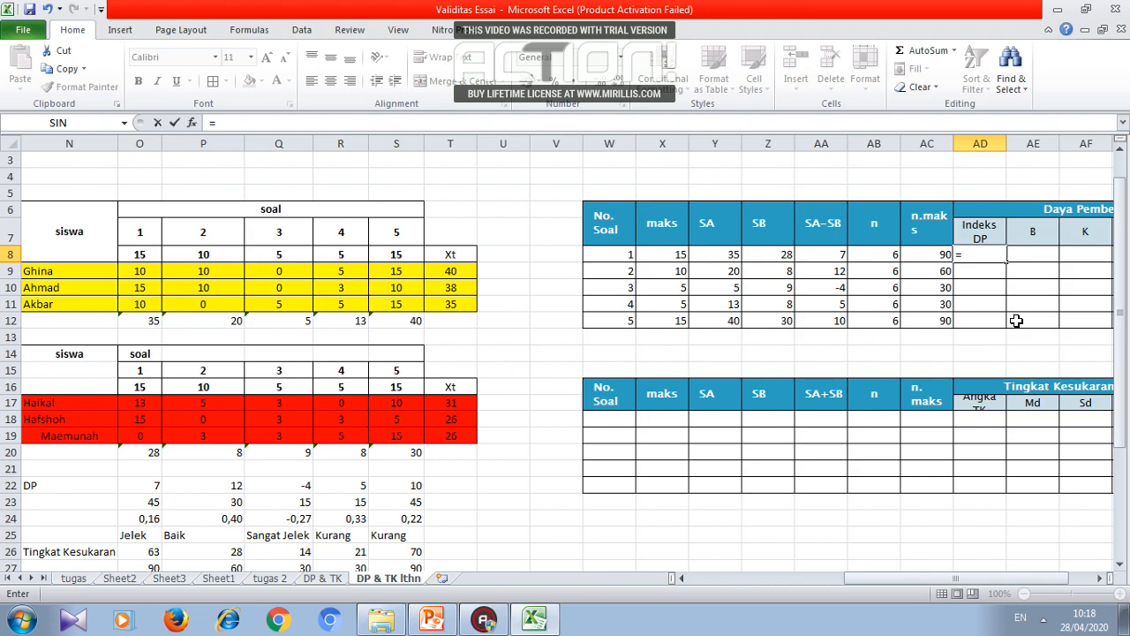
pyautogui.click(821, 253)
pyautogui.write('/(0,5')
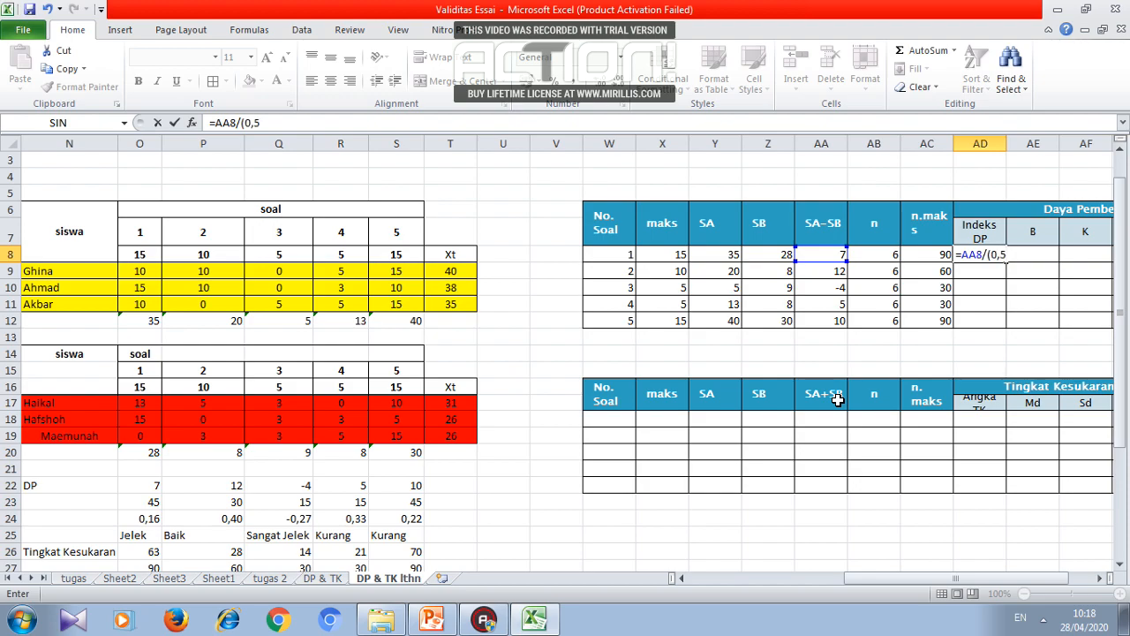
pyautogui.write('*AC8)')
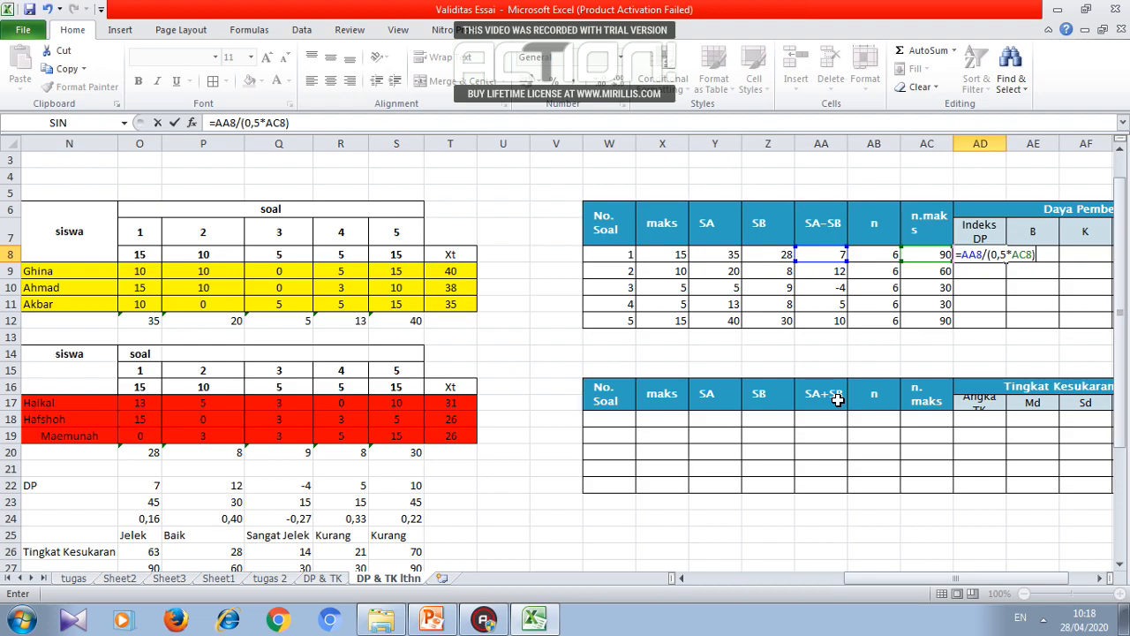
pyautogui.press('Return')
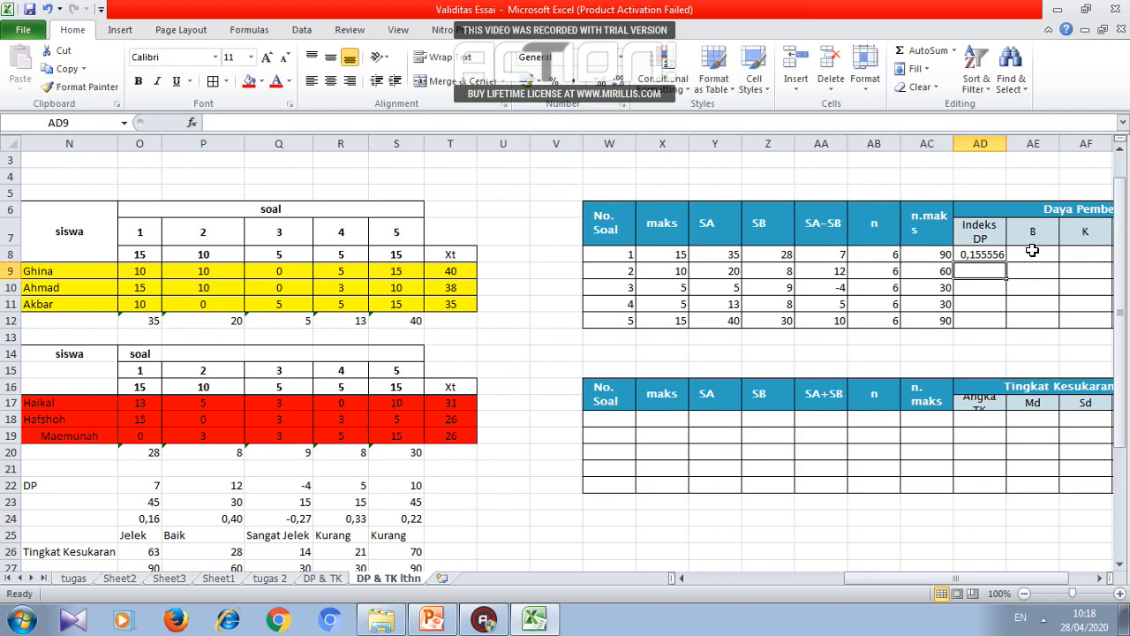
pyautogui.click(994, 254)
pyautogui.moveTo(1006, 262); pyautogui.dragTo(1007, 326)
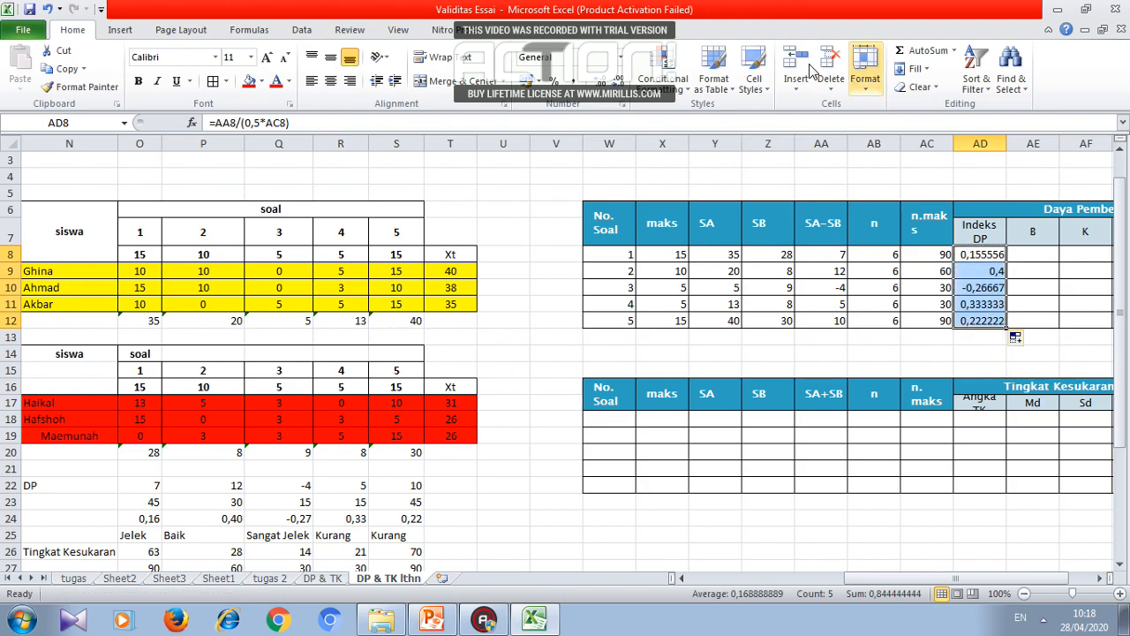
# - Format the Indeks DP values in AD8:AD12 with two decimal places
pyautogui.click(616, 82)
pyautogui.click(617, 82)
pyautogui.click(616, 82)
pyautogui.click(616, 83)
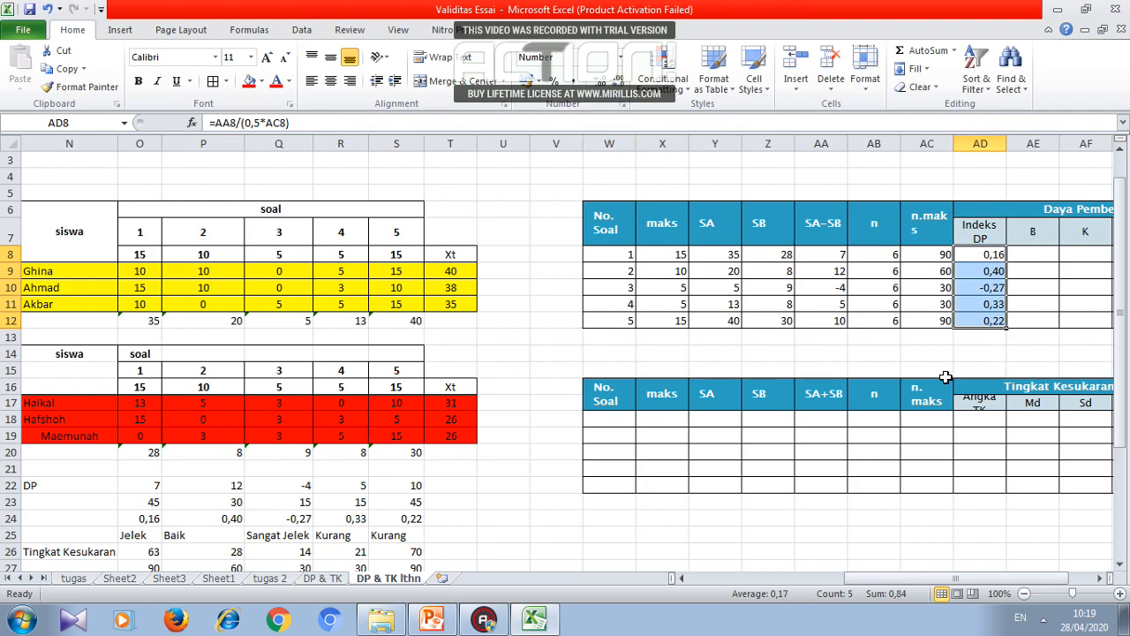
pyautogui.click(1022, 339)
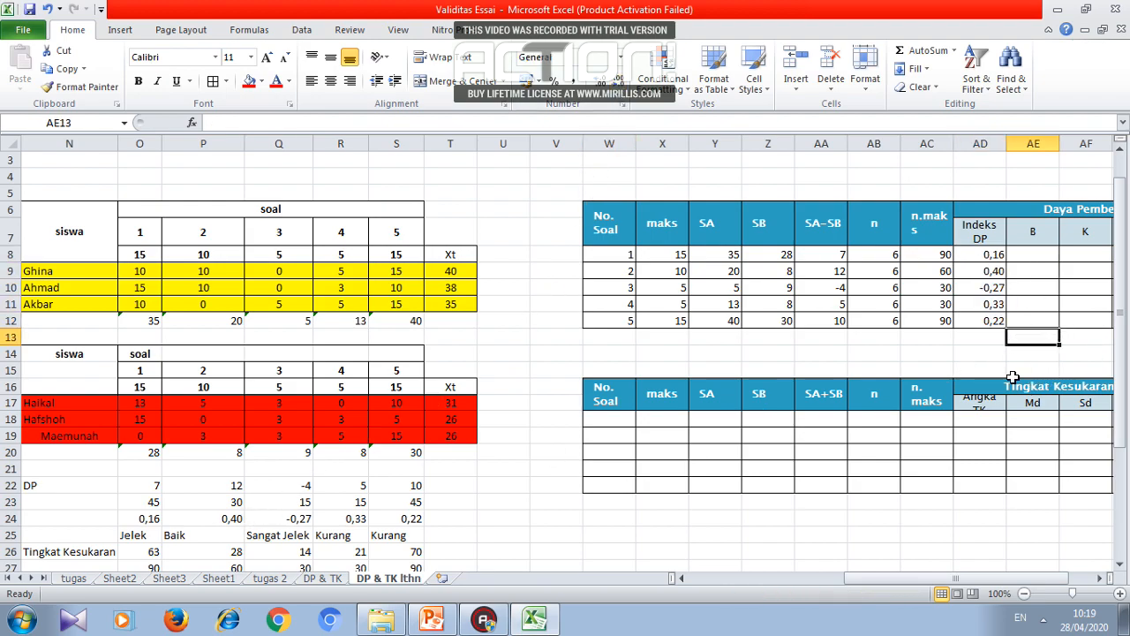
# - Copy the question numbers, maks, SA and SB values from W8:Z12 into the Tingkat Kesukaran table at W18:Z22
pyautogui.moveTo(969, 579); pyautogui.dragTo(997, 575)
pyautogui.click(905, 254)
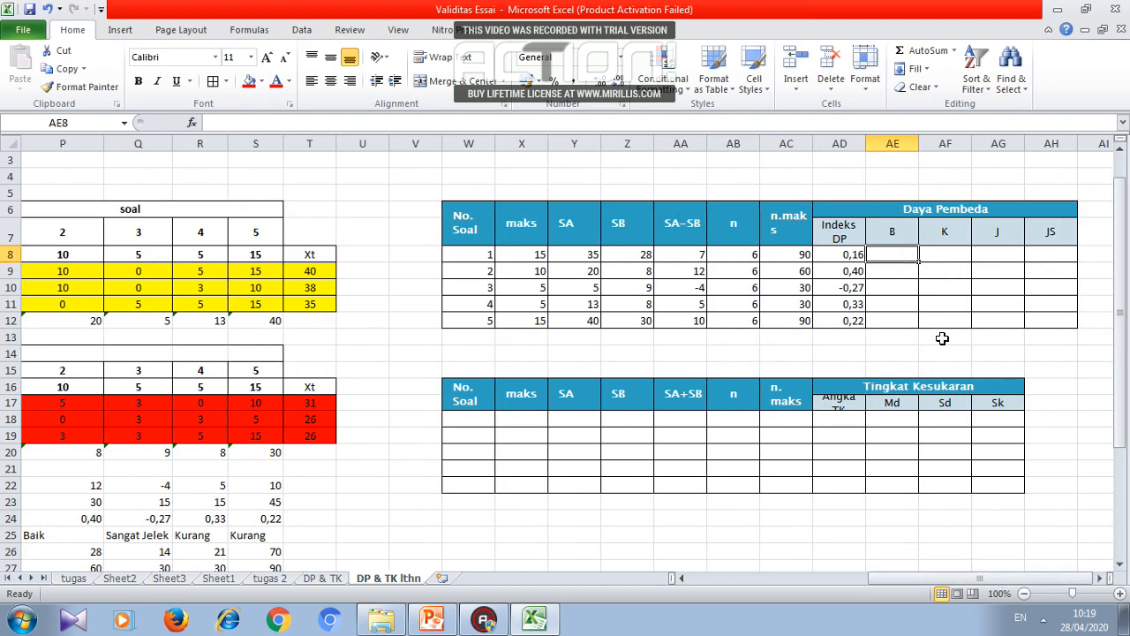
pyautogui.moveTo(479, 256); pyautogui.dragTo(633, 317)
pyautogui.hotkey('ctrl', 'c')
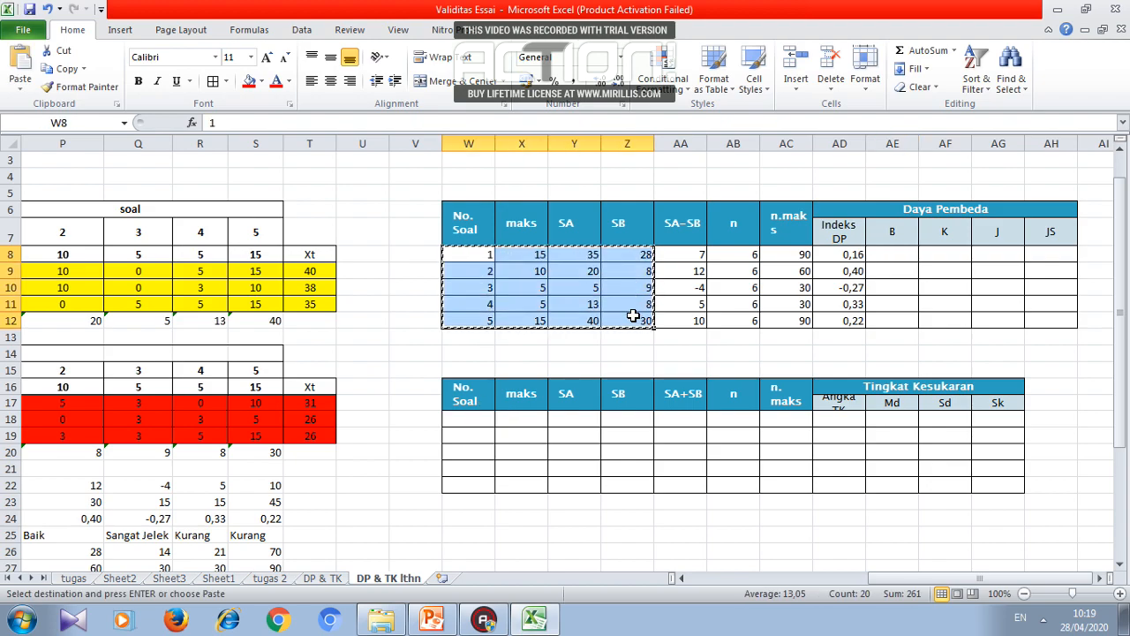
pyautogui.click(470, 419)
pyautogui.hotkey('ctrl', 'v')
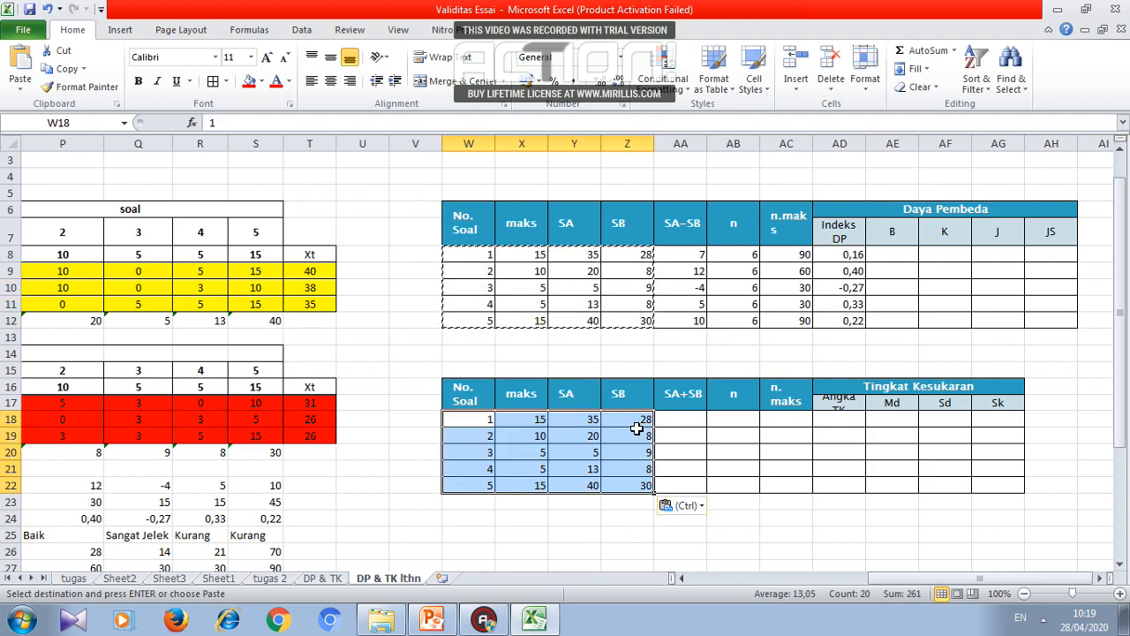
# - Calculate SA+SB in AA18 with =Y18+Z18 and fill the formula down to AA22
pyautogui.click(675, 419)
pyautogui.write('=')
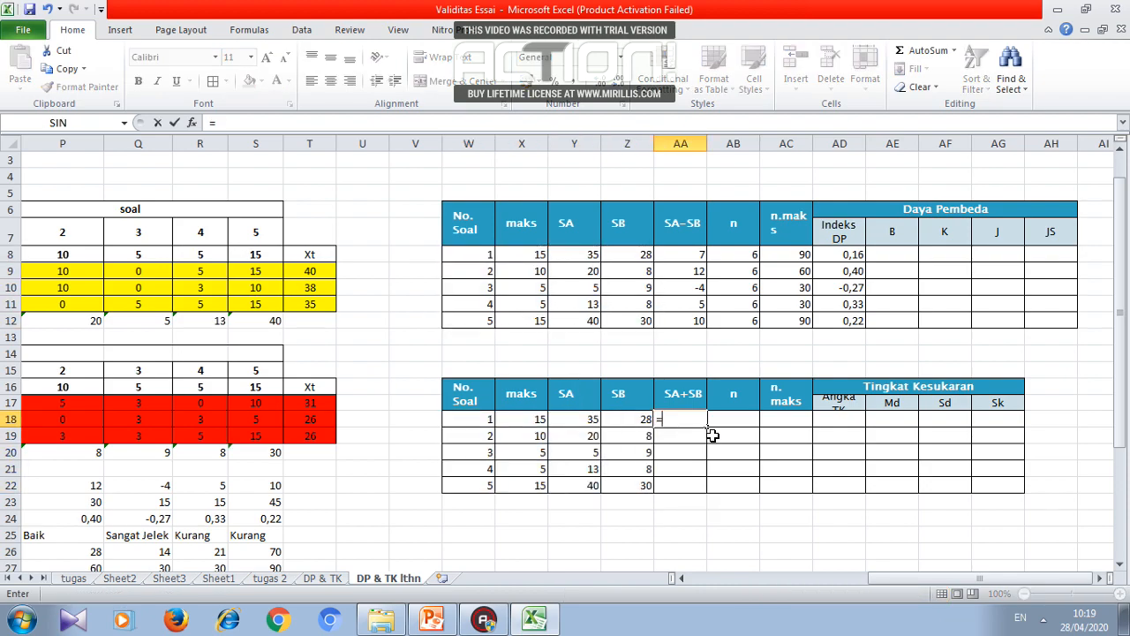
pyautogui.press('Left')
pyautogui.press('Left')
pyautogui.write('+')
pyautogui.press('Left')
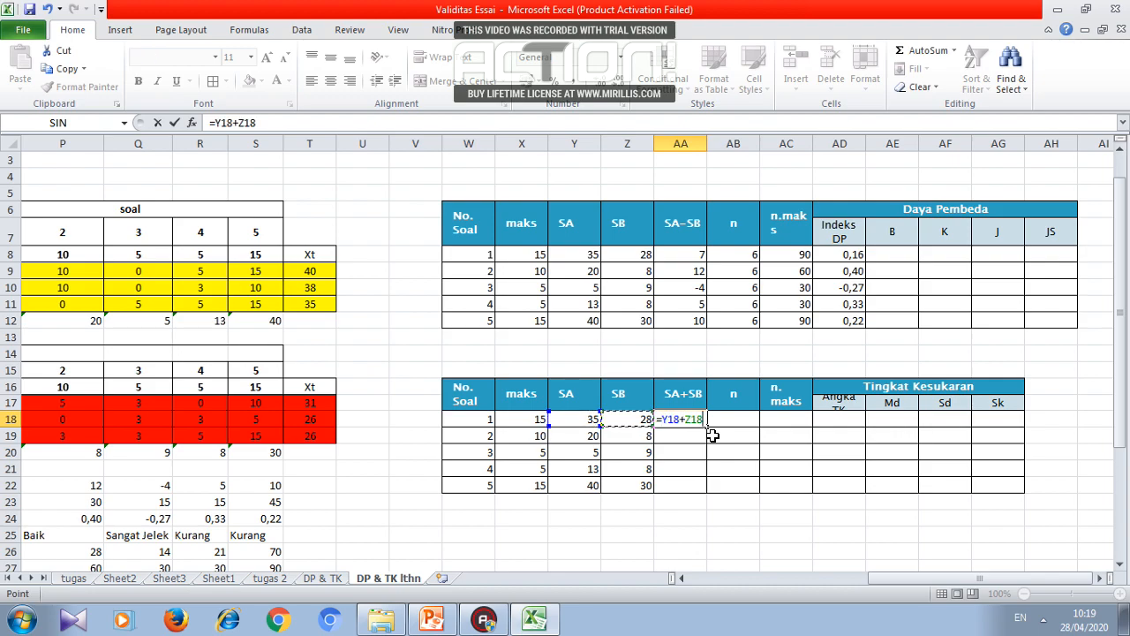
pyautogui.press('Return')
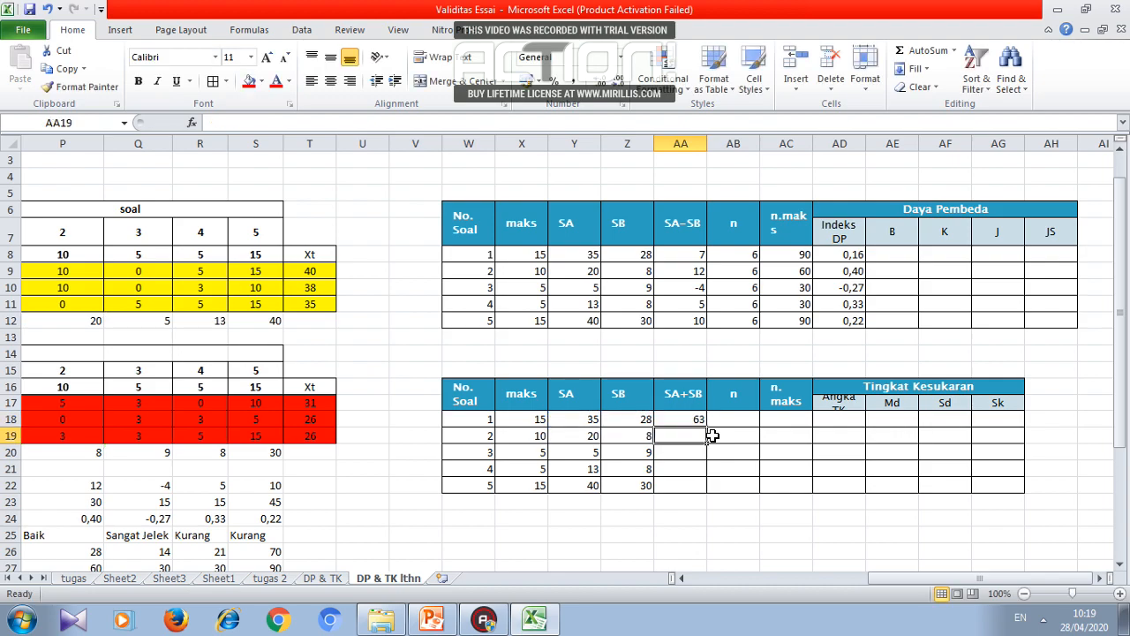
pyautogui.click(693, 418)
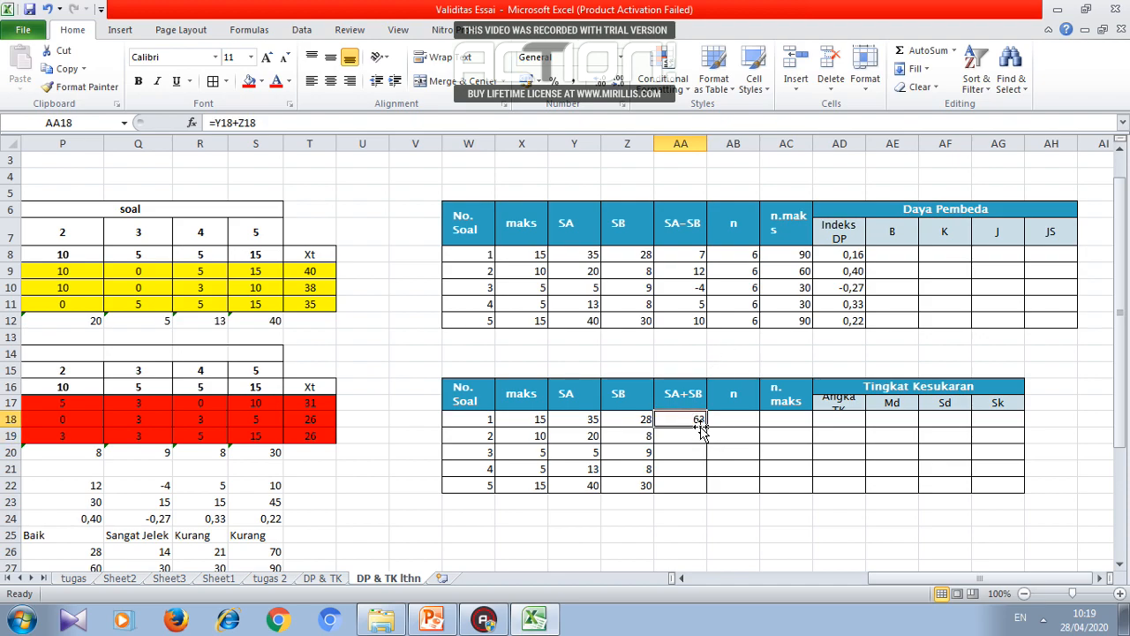
pyautogui.moveTo(707, 427); pyautogui.dragTo(711, 486)
pyautogui.click(751, 519)
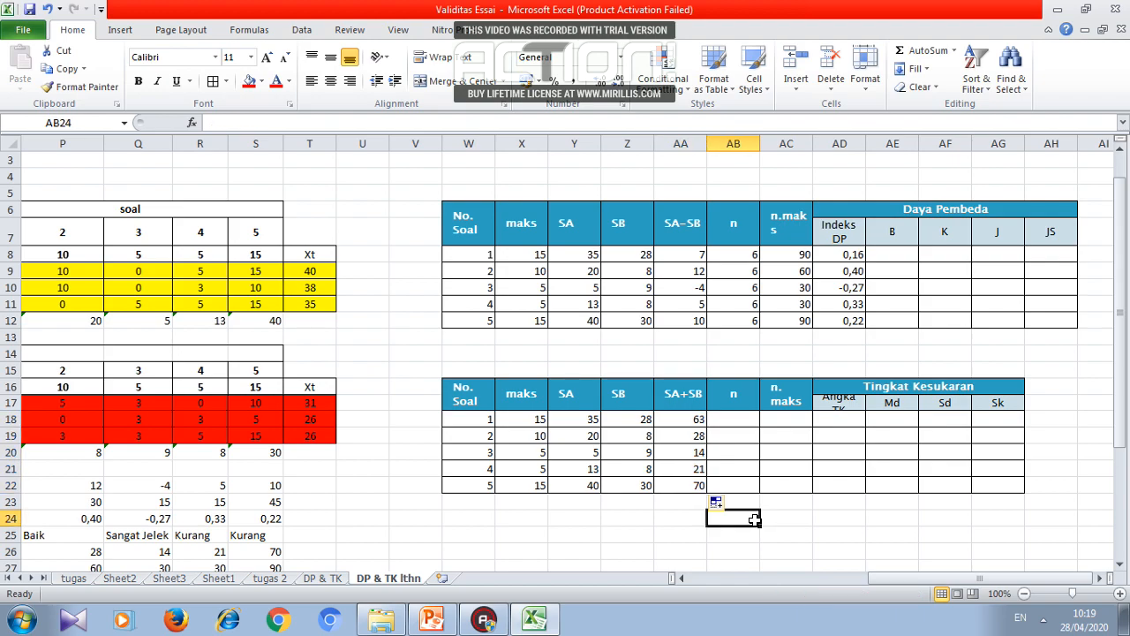
# - Copy the n and n.maks columns from AB8:AC12 into AB18:AC22 of the Tingkat Kesukaran table
pyautogui.moveTo(741, 254); pyautogui.dragTo(749, 318)
pyautogui.hotkey('ctrl', 'c')
pyautogui.click(726, 421)
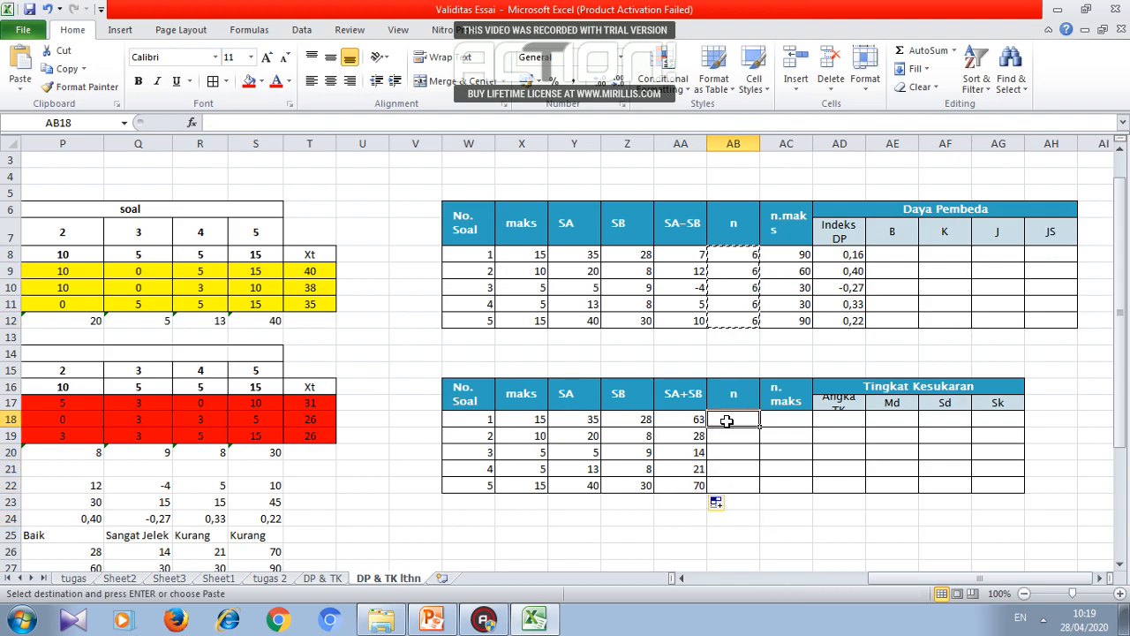
pyautogui.hotkey('ctrl', 'v')
pyautogui.moveTo(794, 254); pyautogui.dragTo(792, 321)
pyautogui.hotkey('ctrl', 'c')
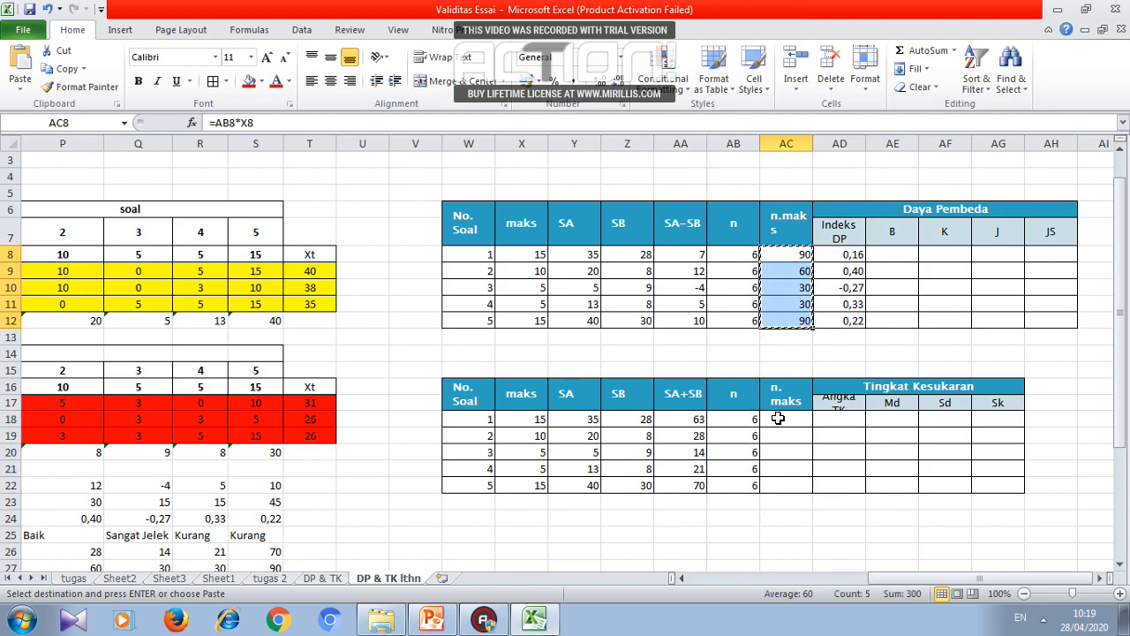
pyautogui.click(781, 420)
pyautogui.hotkey('ctrl', 'v')
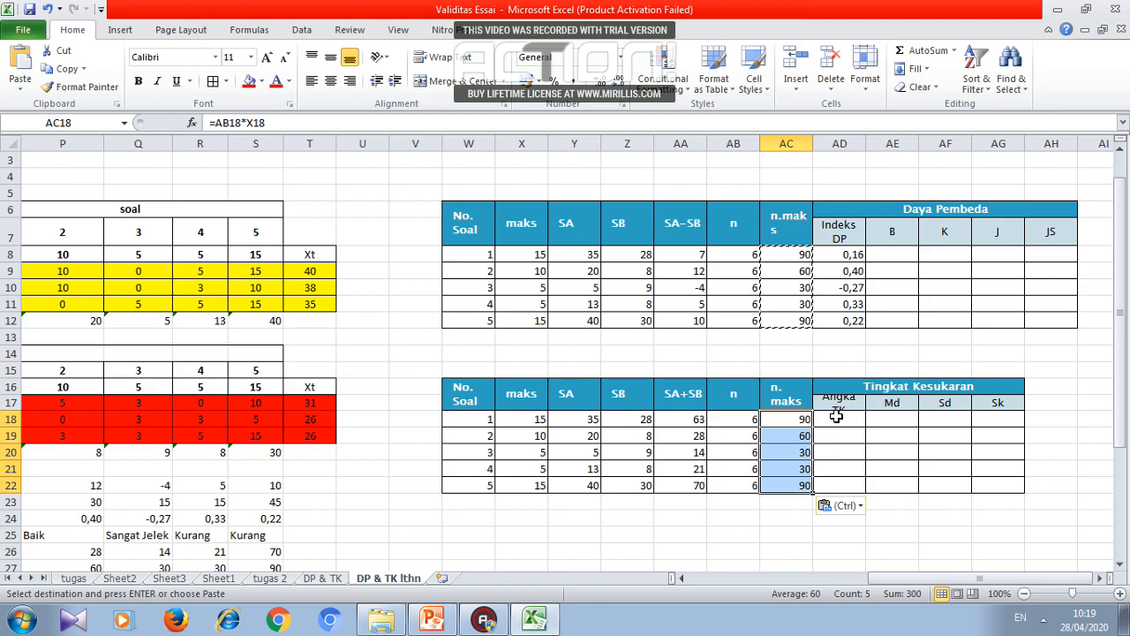
# - Calculate Angka TK in AD18 with =AA18/AC18 and fill the formula down to AD22
pyautogui.click(833, 421)
pyautogui.press('F2')
pyautogui.write('=')
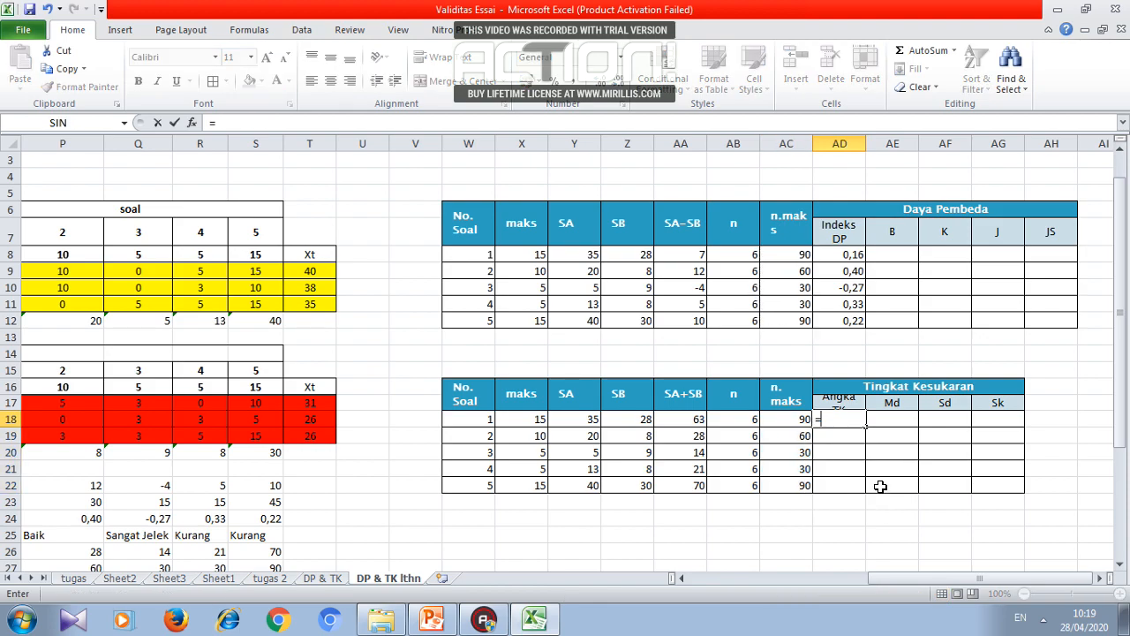
pyautogui.press('Left')
pyautogui.press('Left')
pyautogui.press('Left')
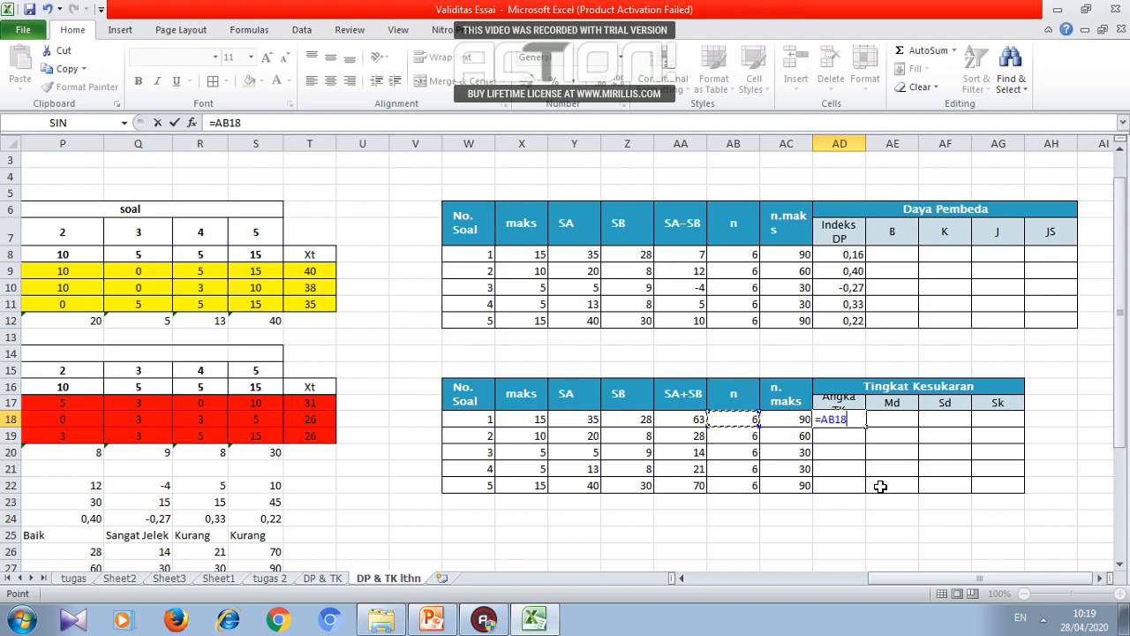
pyautogui.write('/')
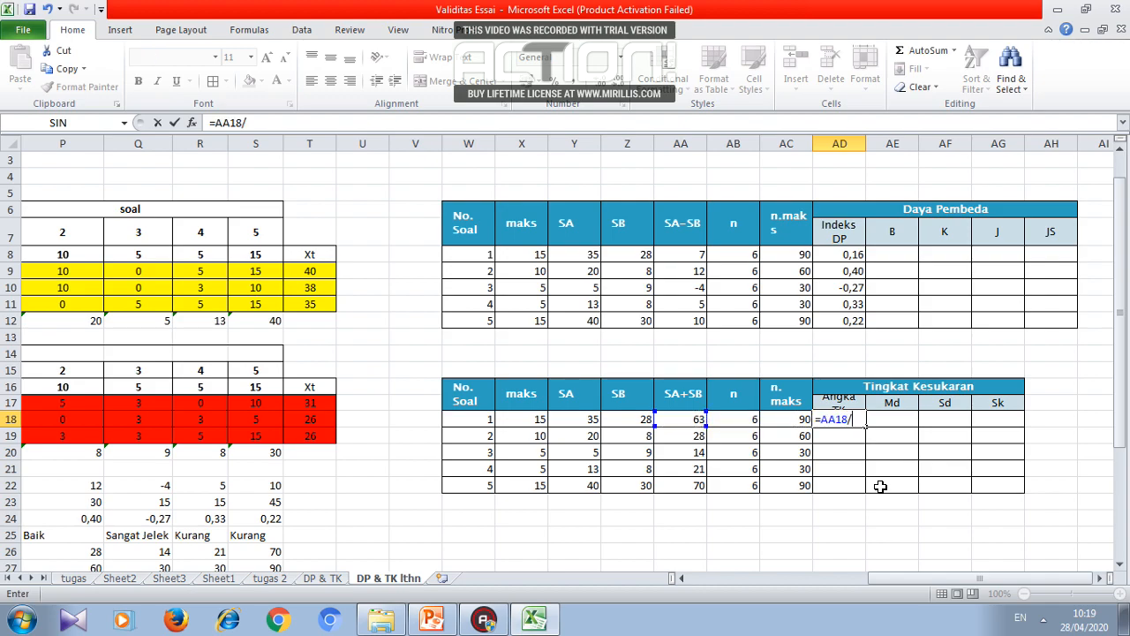
pyautogui.press('Left')
pyautogui.press('Return')
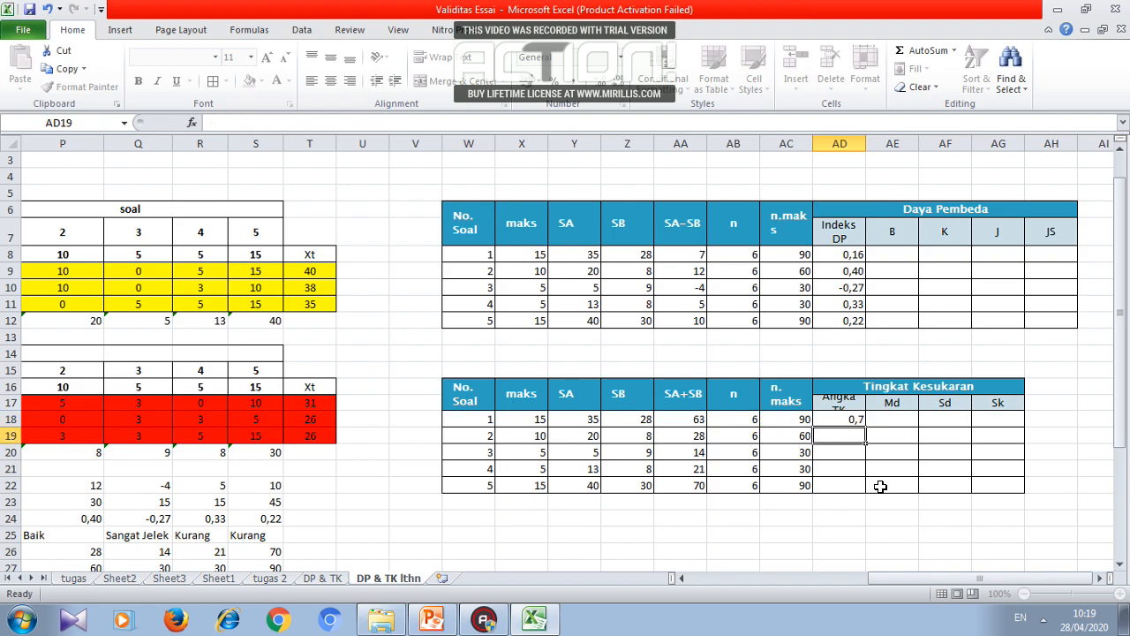
pyautogui.scroll(-2, 326, 480)
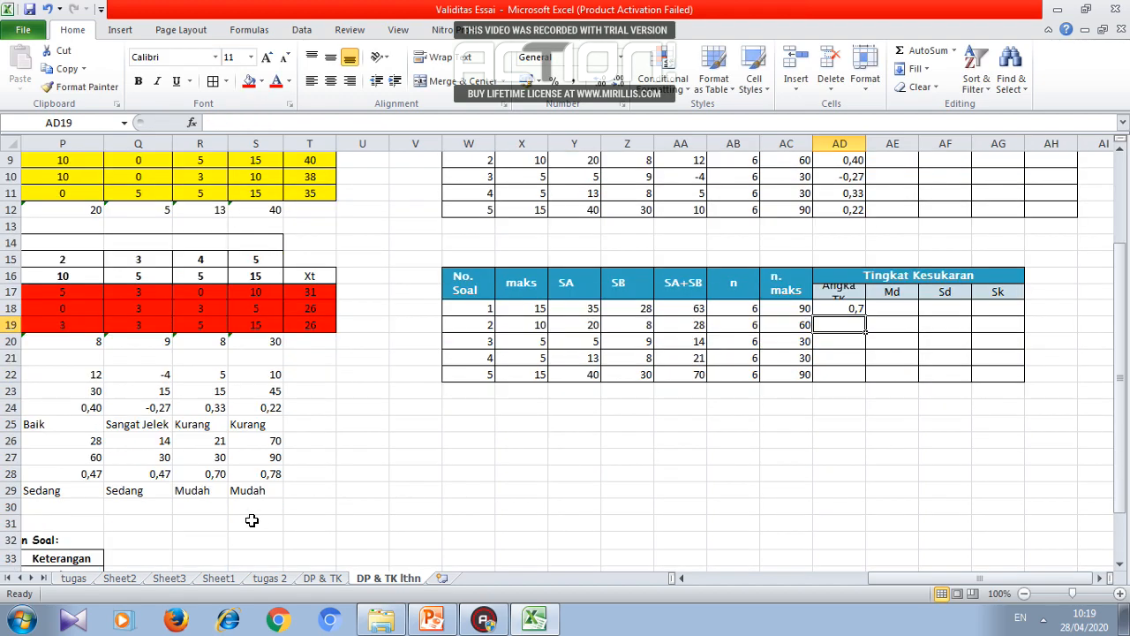
pyautogui.moveTo(918, 589); pyautogui.dragTo(897, 589)
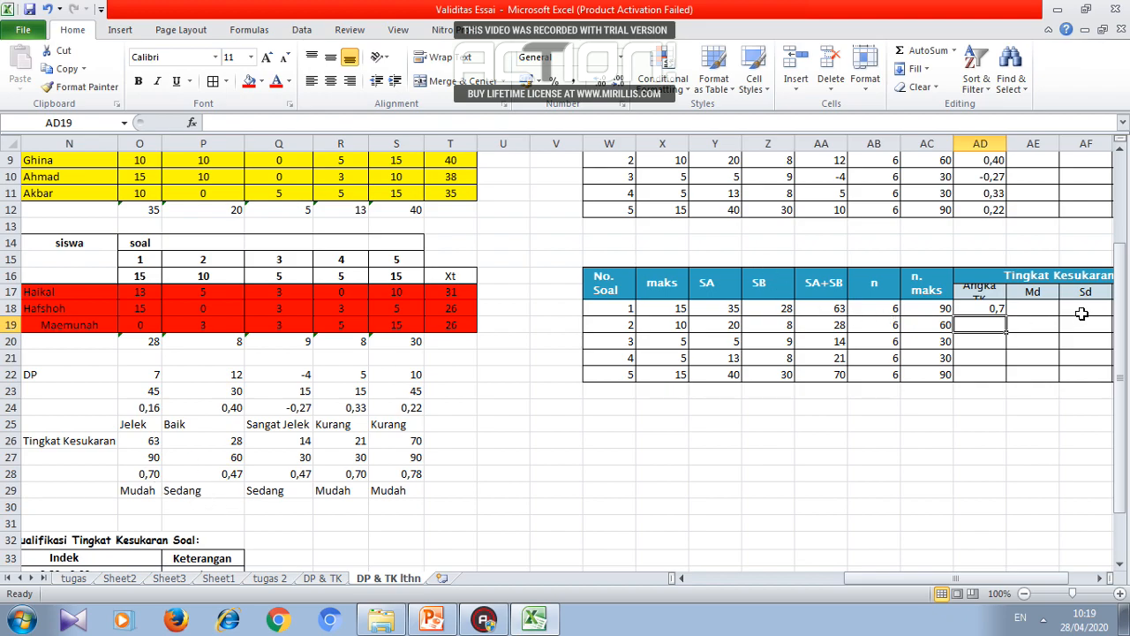
pyautogui.click(993, 309)
pyautogui.moveTo(1005, 315); pyautogui.dragTo(1007, 378)
# - Format the Angka TK values in AD18:AD22 with two decimal places
pyautogui.moveTo(918, 578); pyautogui.dragTo(936, 579)
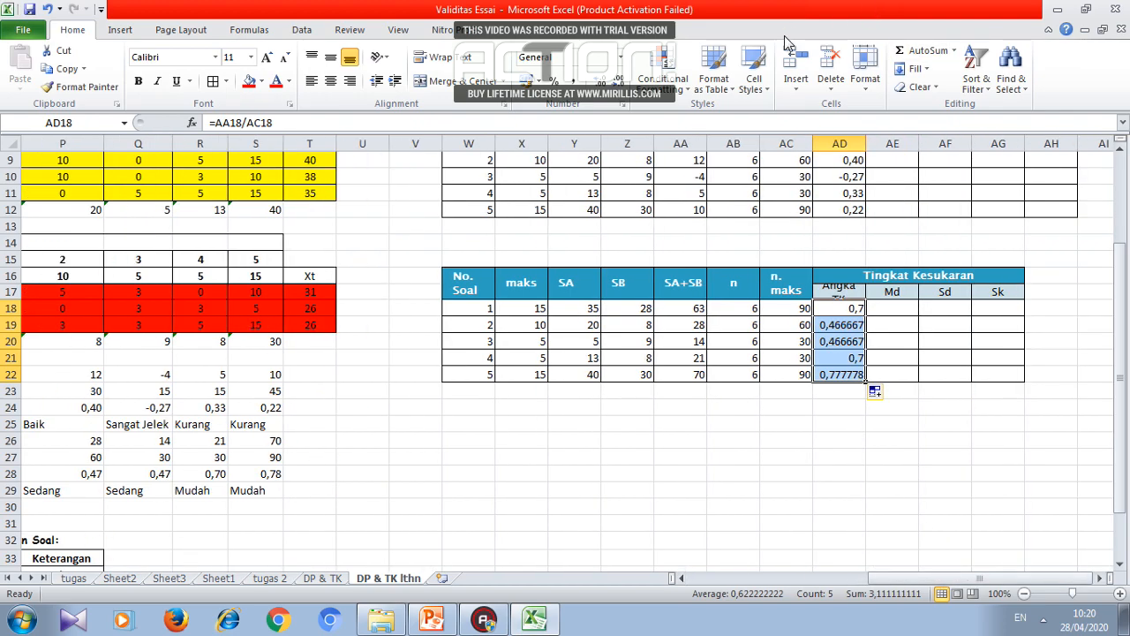
pyautogui.click(605, 84)
pyautogui.click(598, 85)
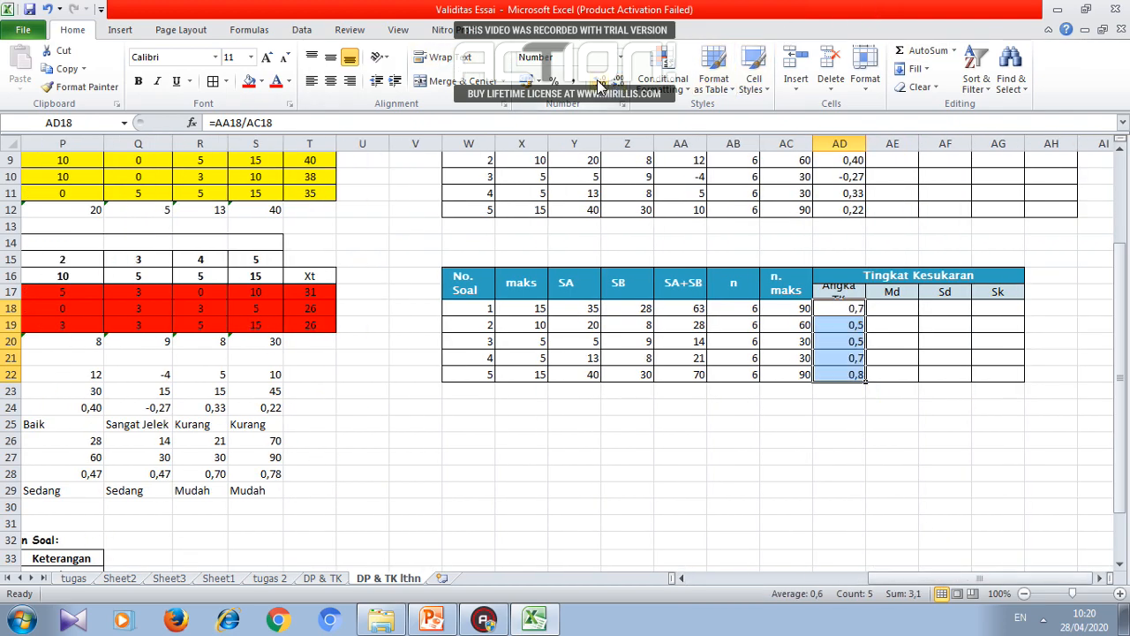
pyautogui.click(599, 85)
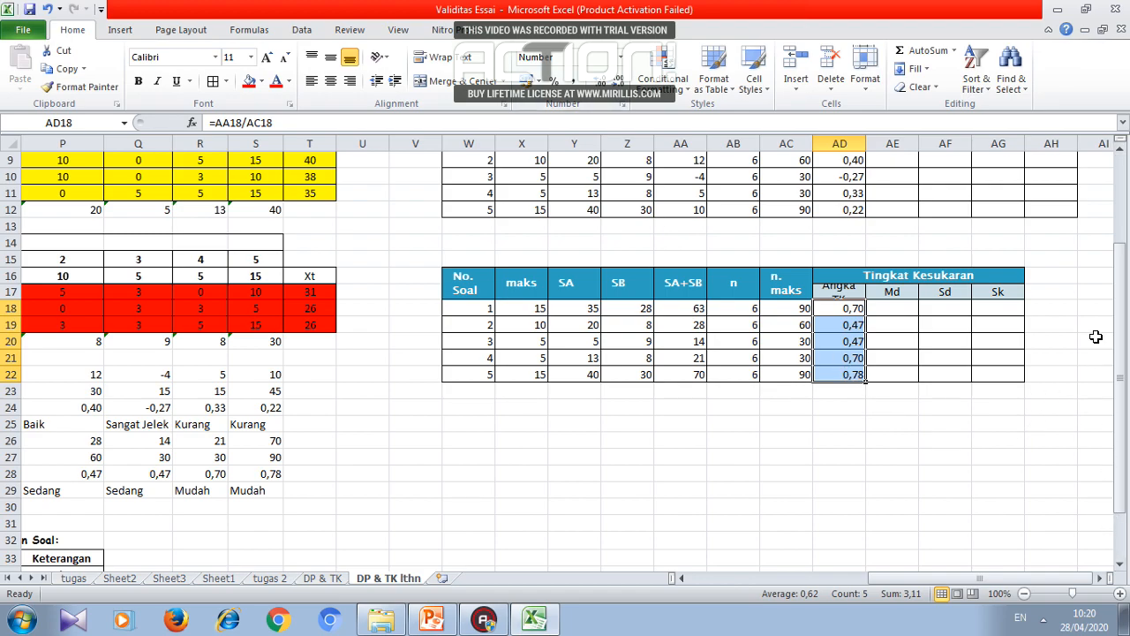
# - Switch to the PowerPoint presentation and show slide 1, Analisis Daya Pembeda dan Tingkat Kesukaran
pyautogui.moveTo(1117, 311); pyautogui.dragTo(1117, 283)
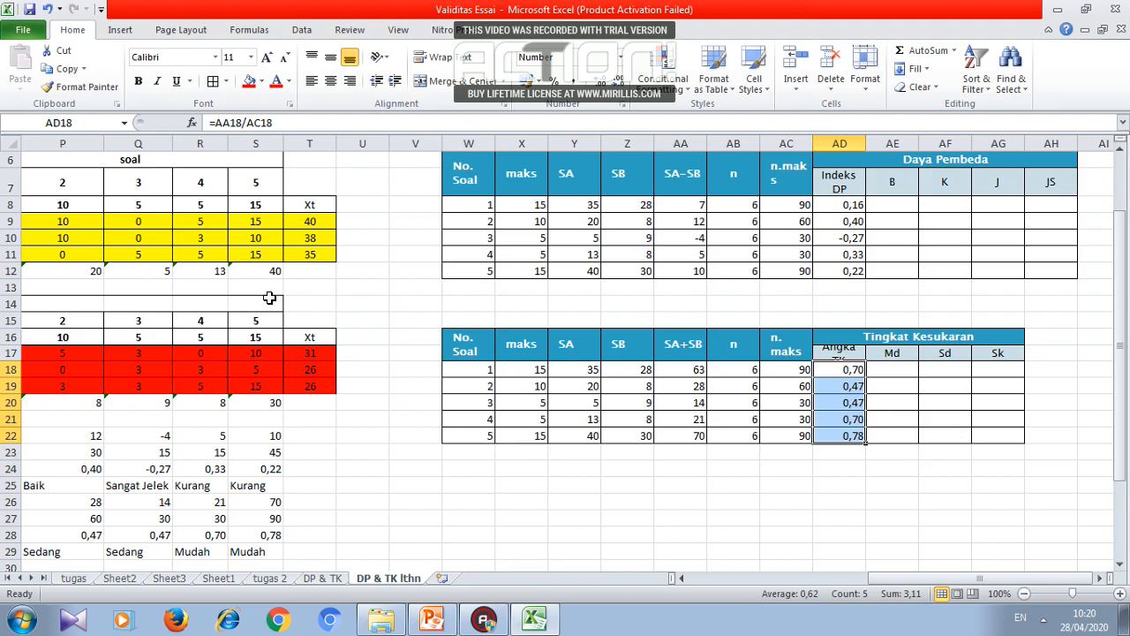
pyautogui.scroll(1, 580, 324)
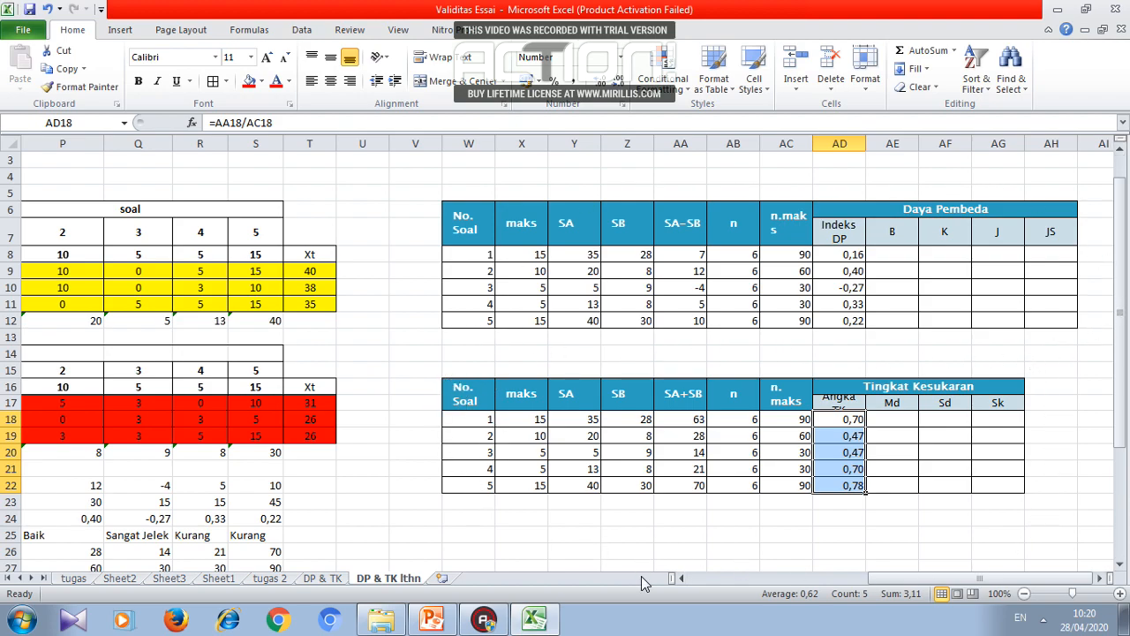
pyautogui.hotkey('alt', 'Tab')
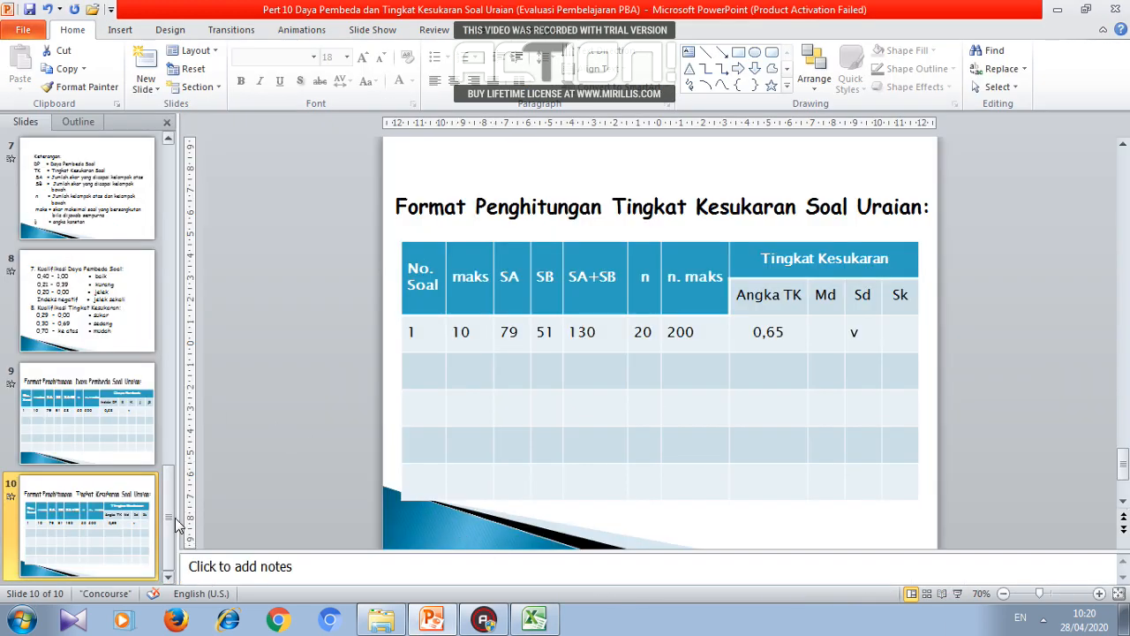
pyautogui.moveTo(177, 525); pyautogui.dragTo(176, 184)
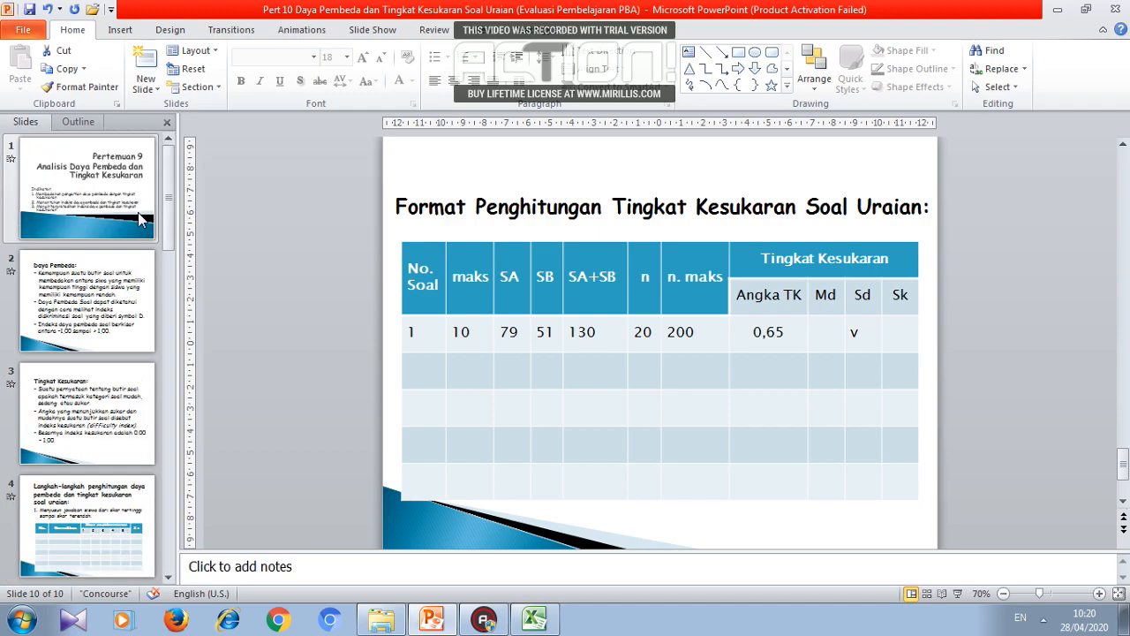
pyautogui.click(135, 212)
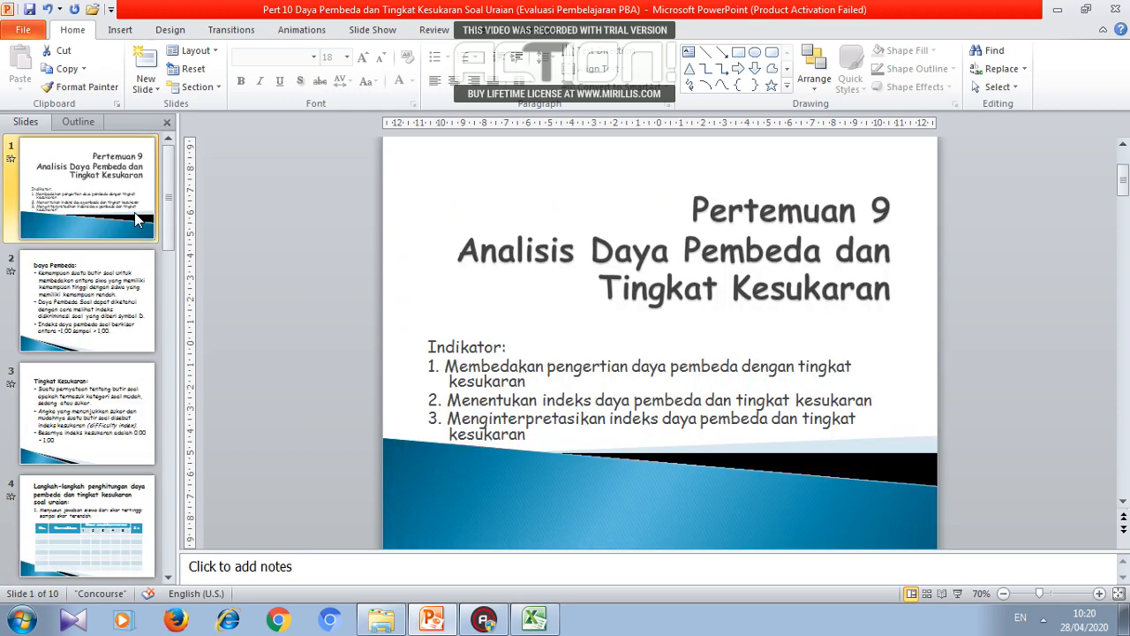